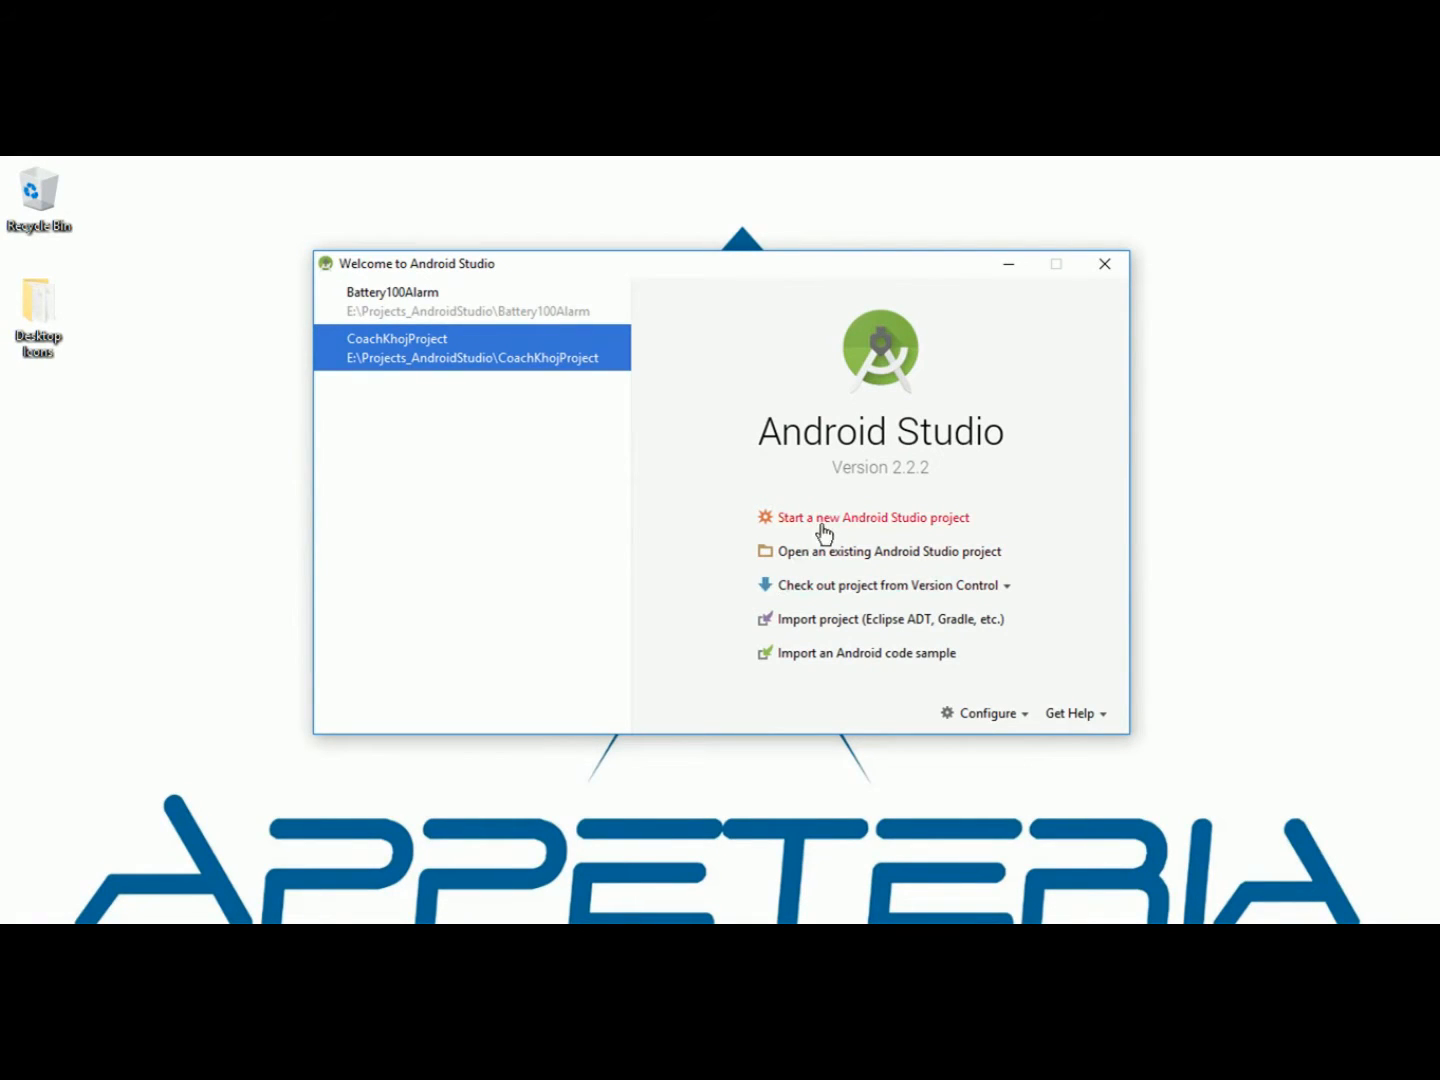
Create a new Phone and Tablet project named Circle Menu Example with an Empty Activity.
left_click(823, 521)
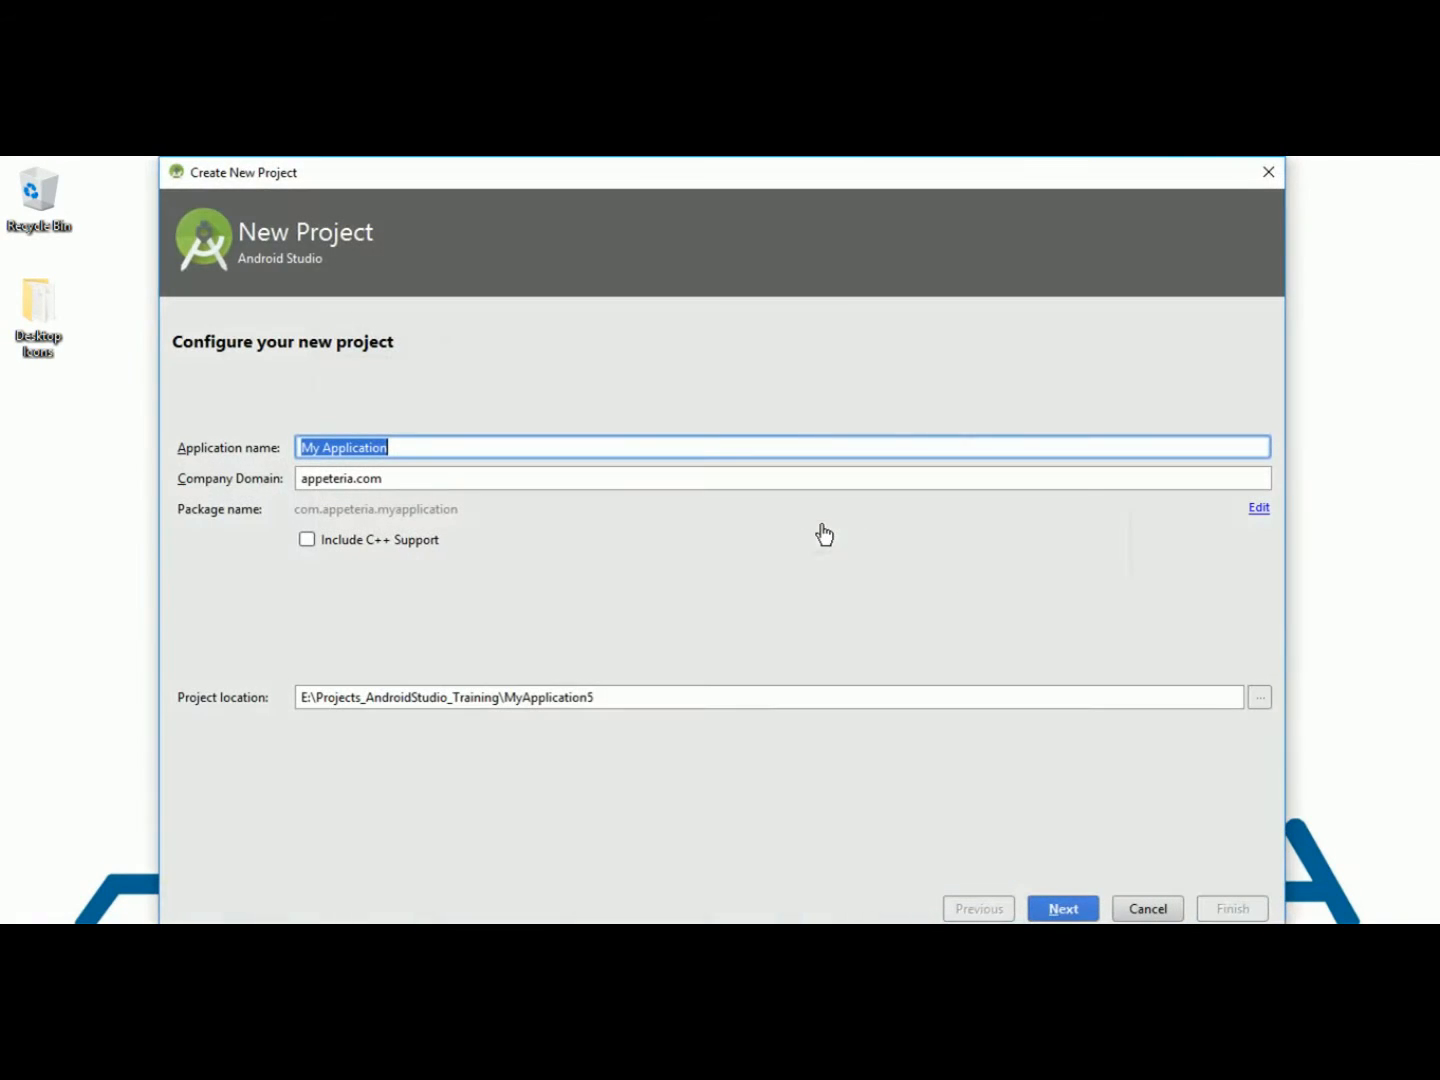
type("Circle")
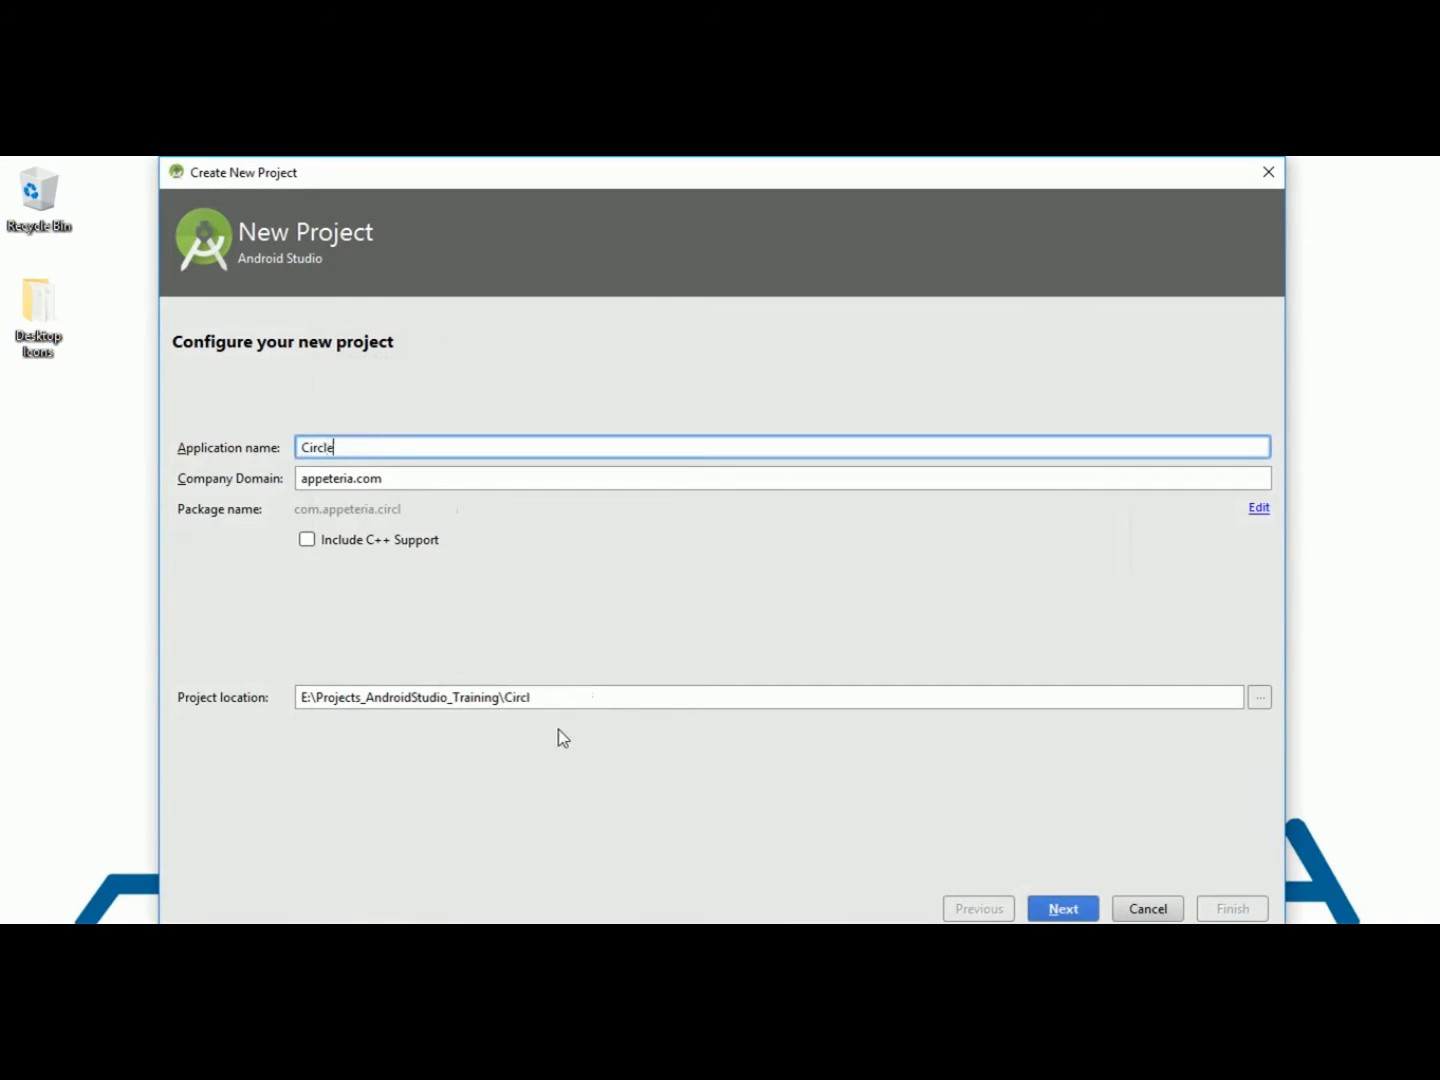
type(" Menu E")
type("xamp")
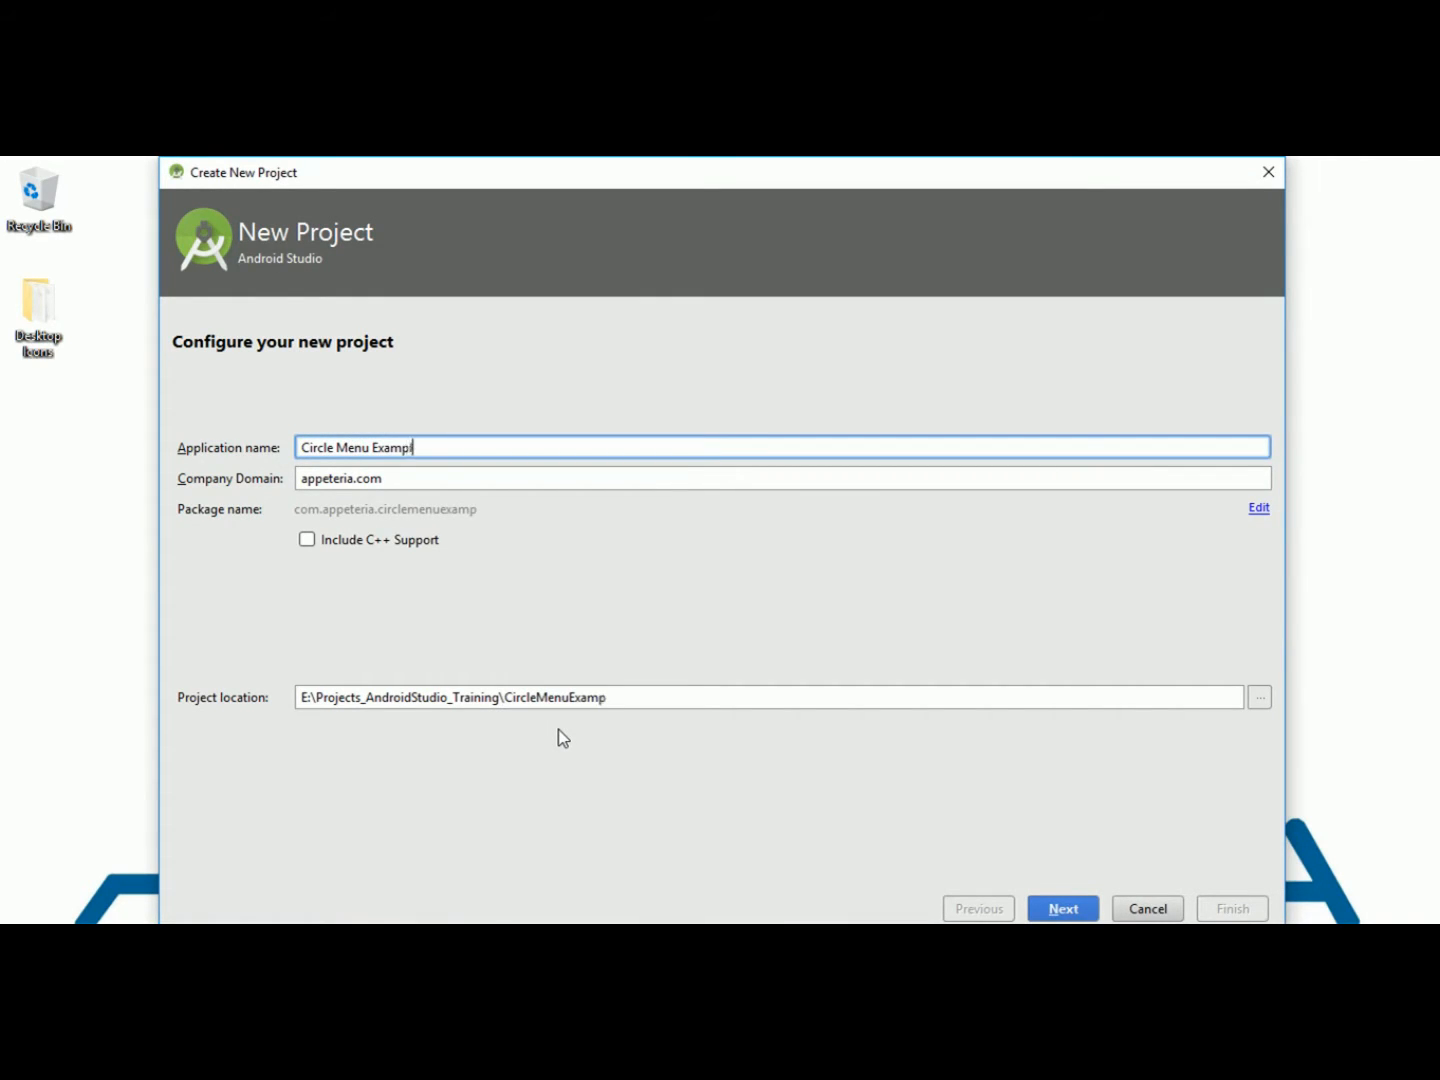
type("le")
left_click(1063, 909)
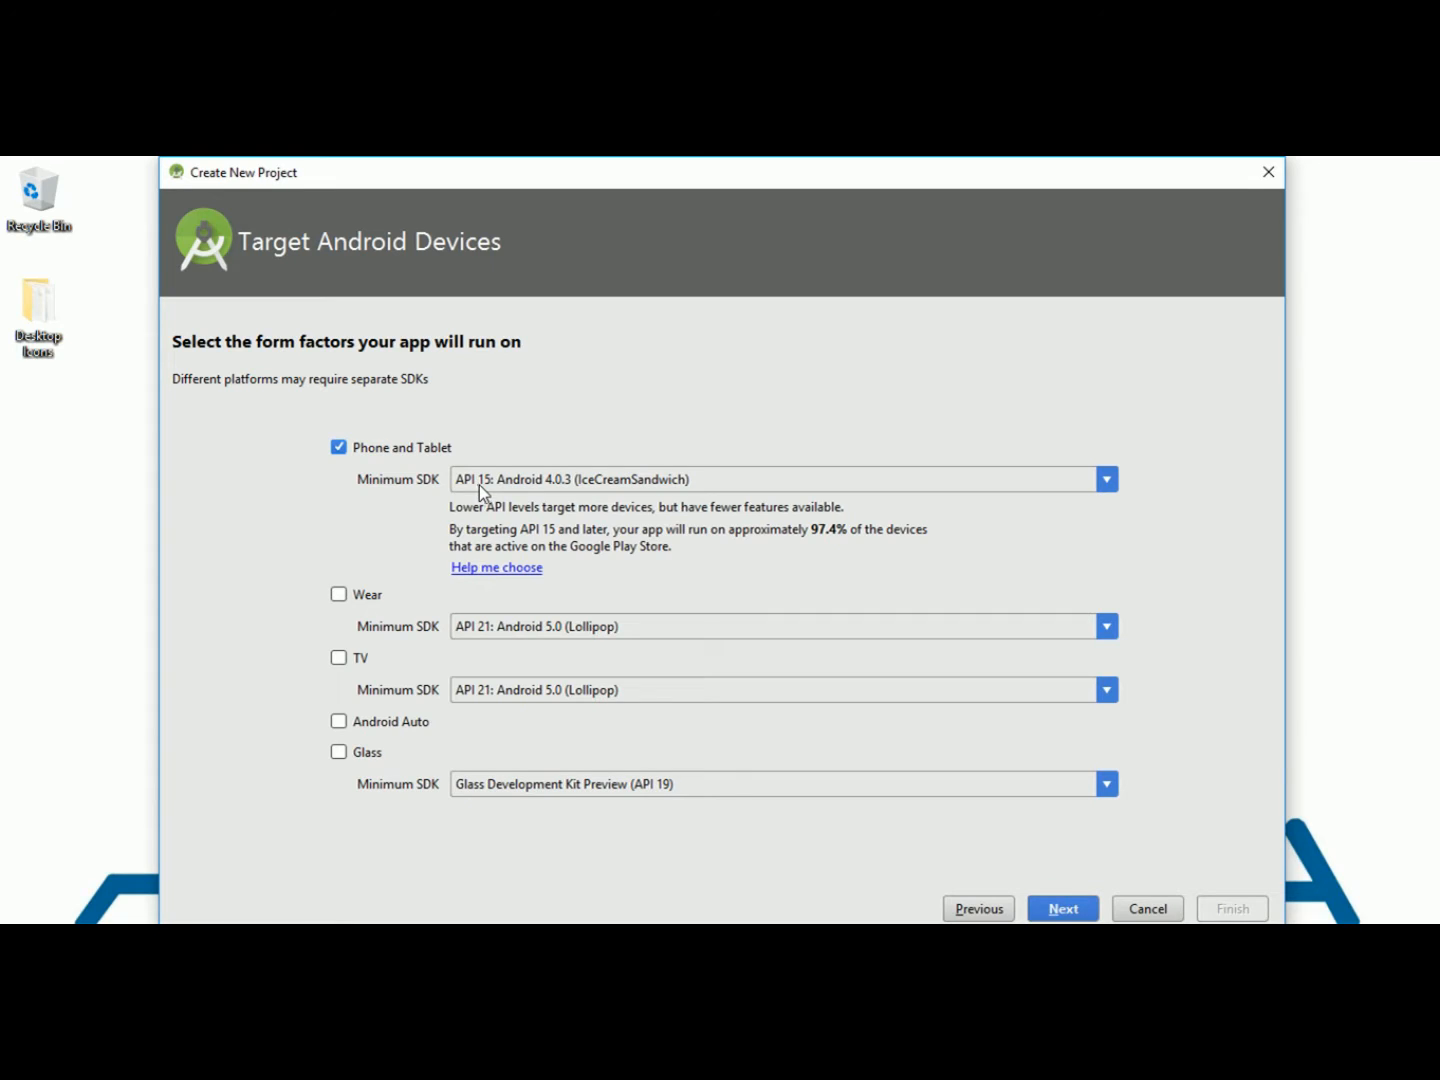
left_click(1063, 909)
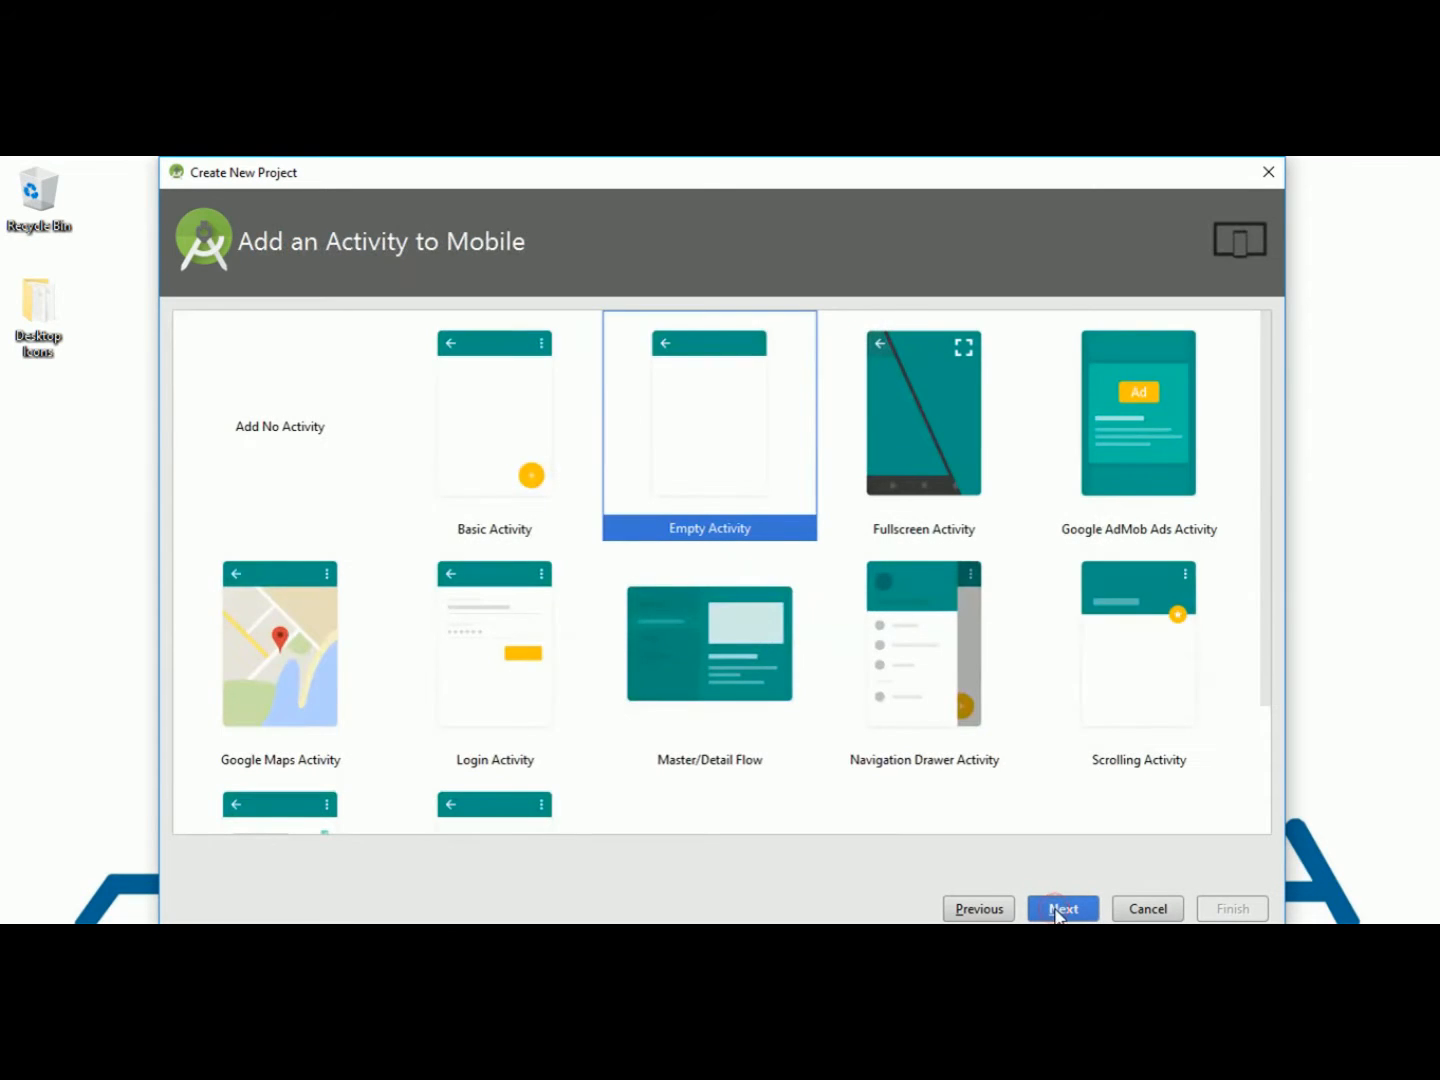
left_click(1062, 909)
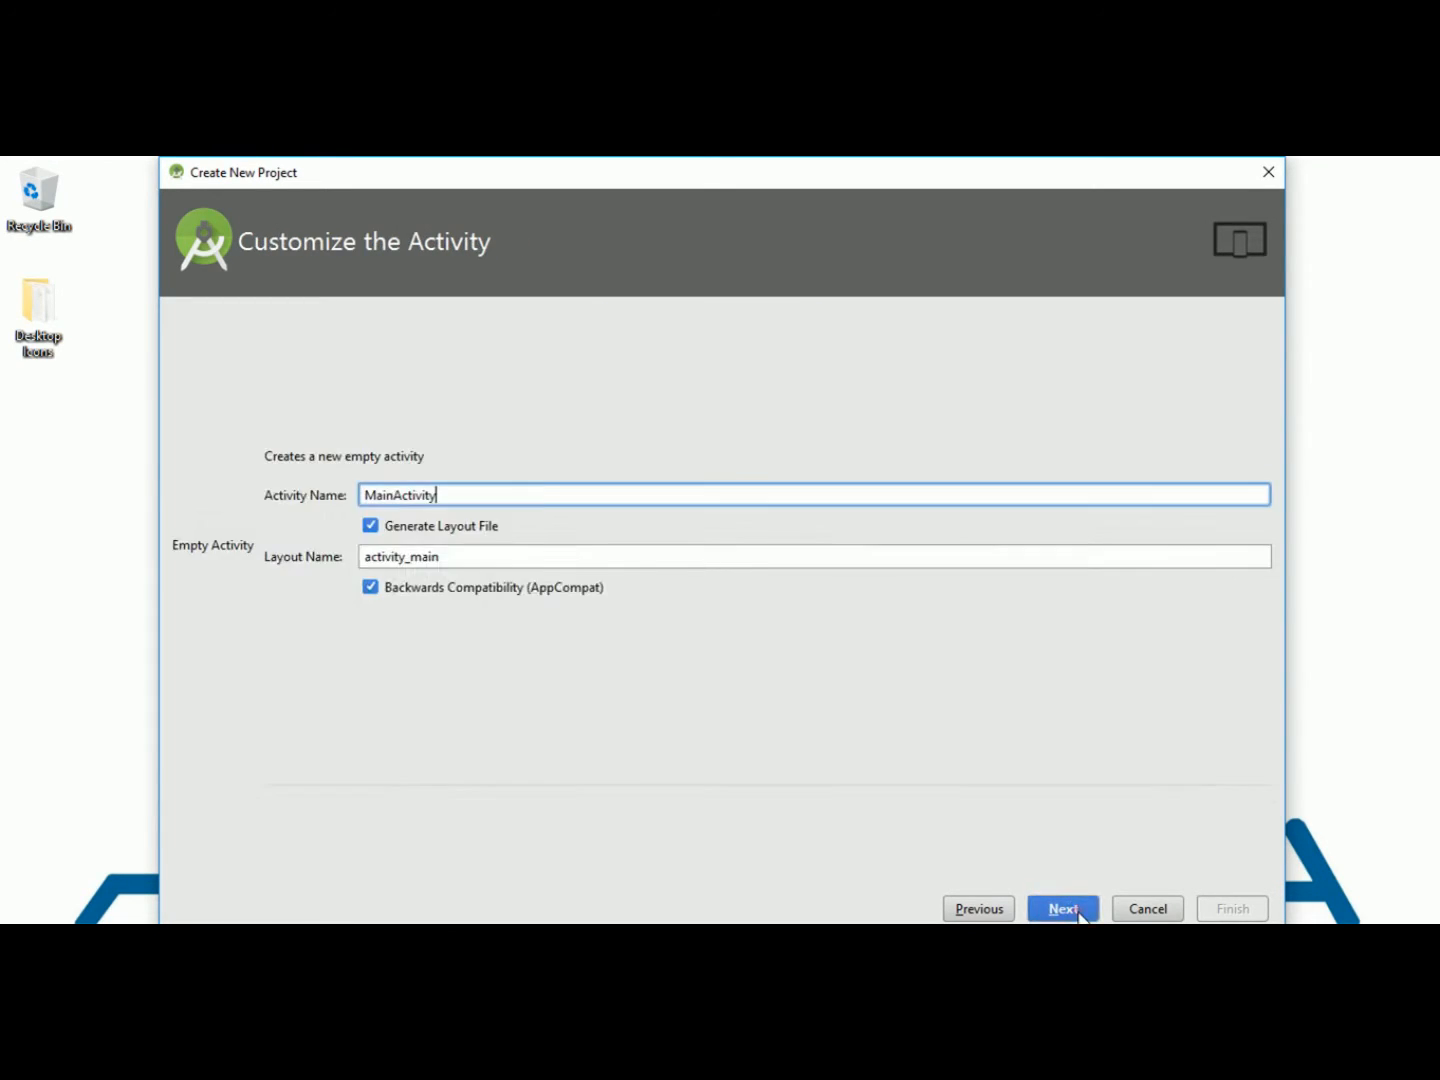
left_click(1231, 909)
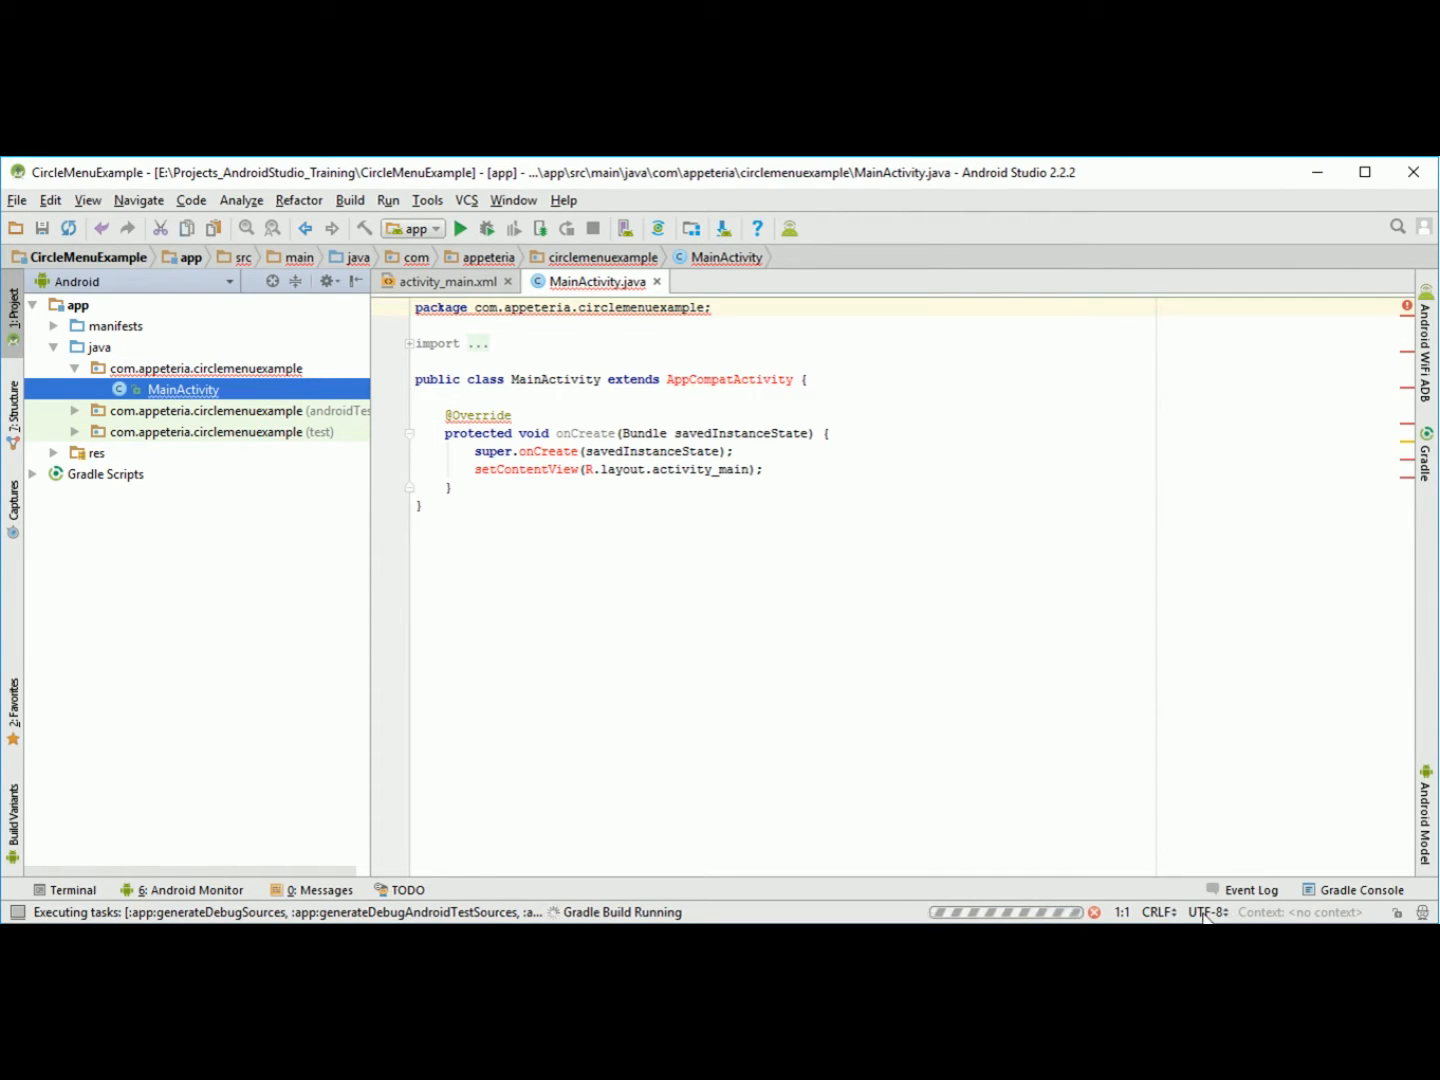
Select the JitPack maven repository line (line 6) in the read-me and return to Android Studio.
left_click(799, 912)
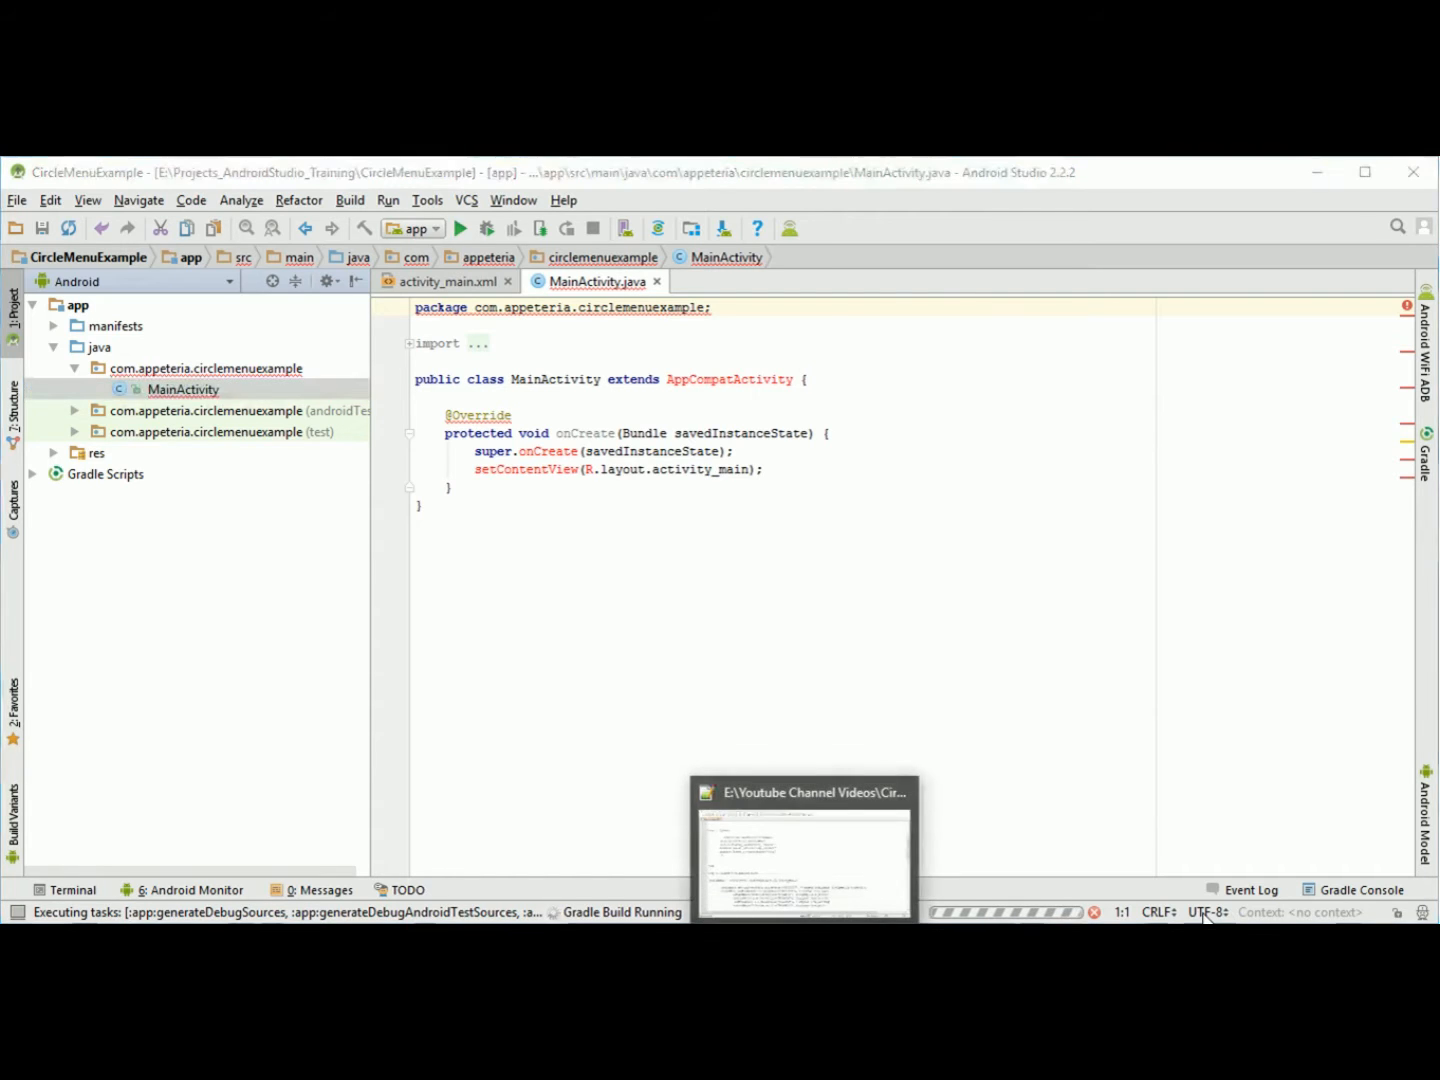
left_click(805, 839)
scroll(467, 597, "up", 3)
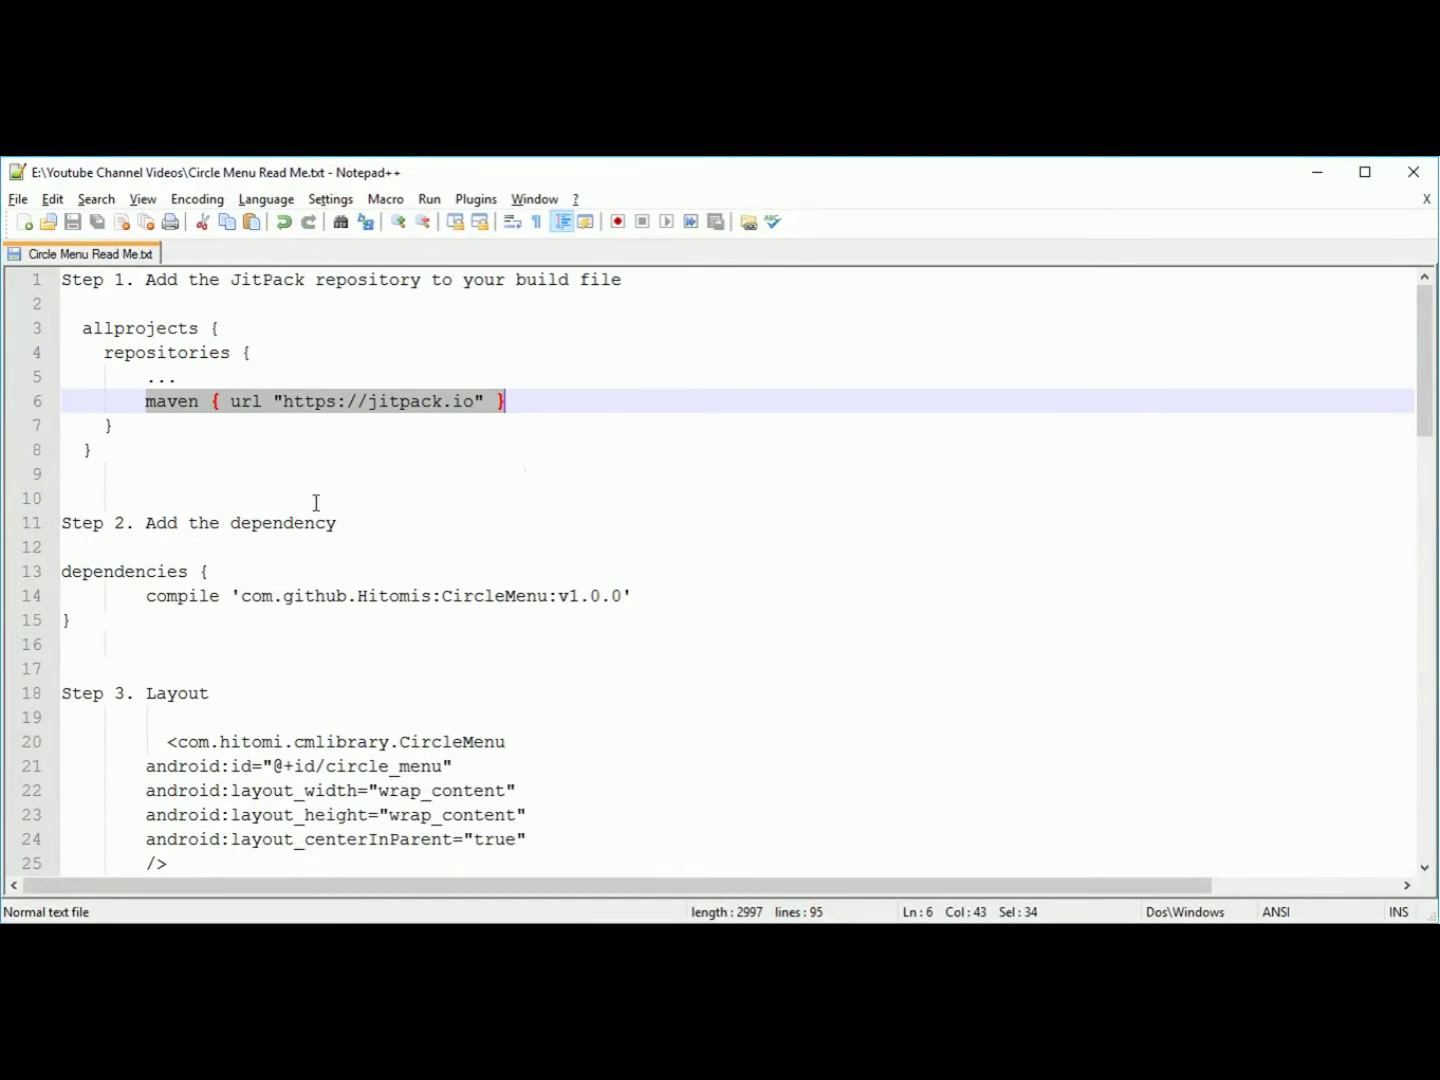
left_click(107, 402)
left_click_drag(107, 401, 537, 397)
key("alt+Tab")
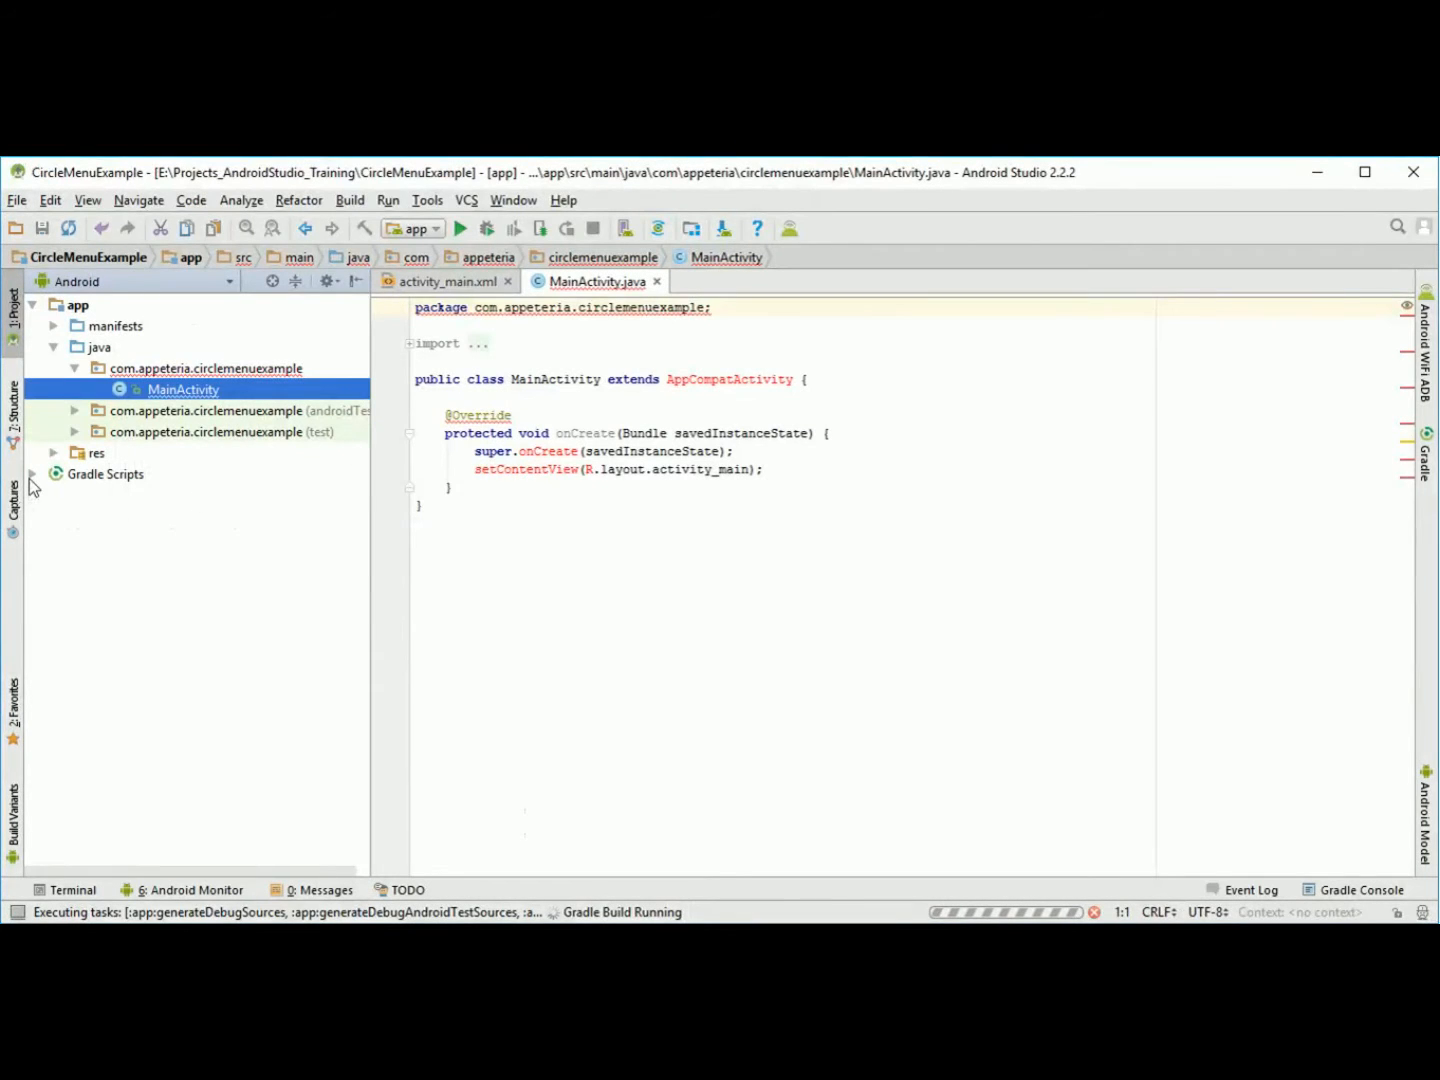
Add the JitPack maven repository below jcenter() in the project-level build.gradle and sync.
left_click(33, 473)
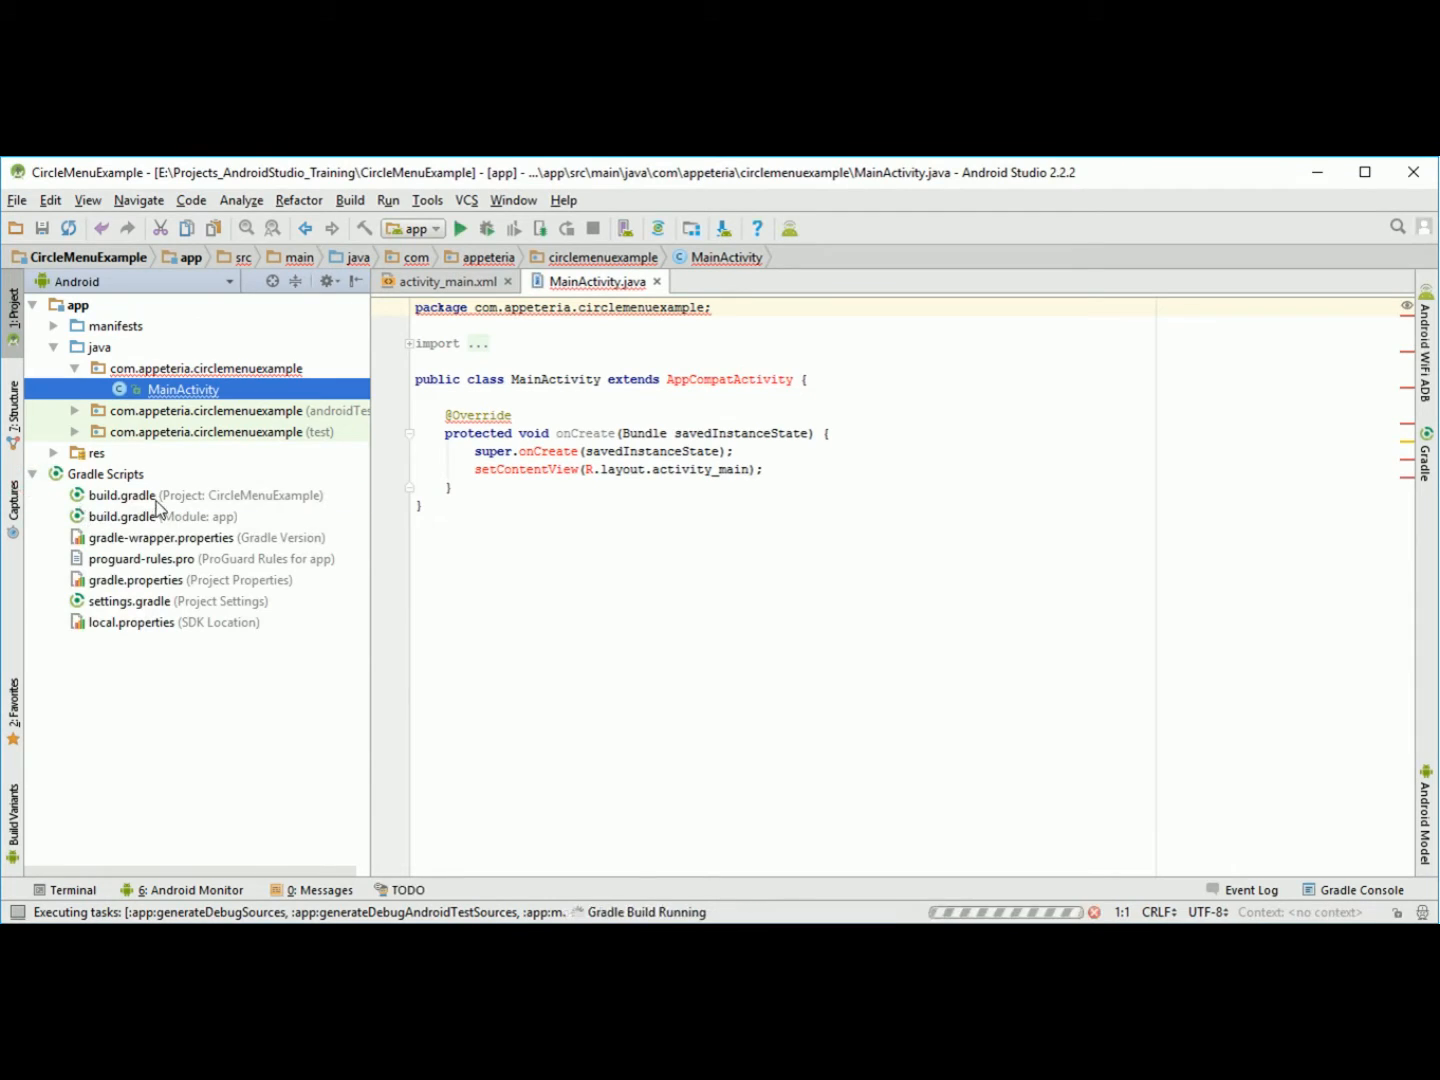
left_click(157, 497)
double_click(159, 497)
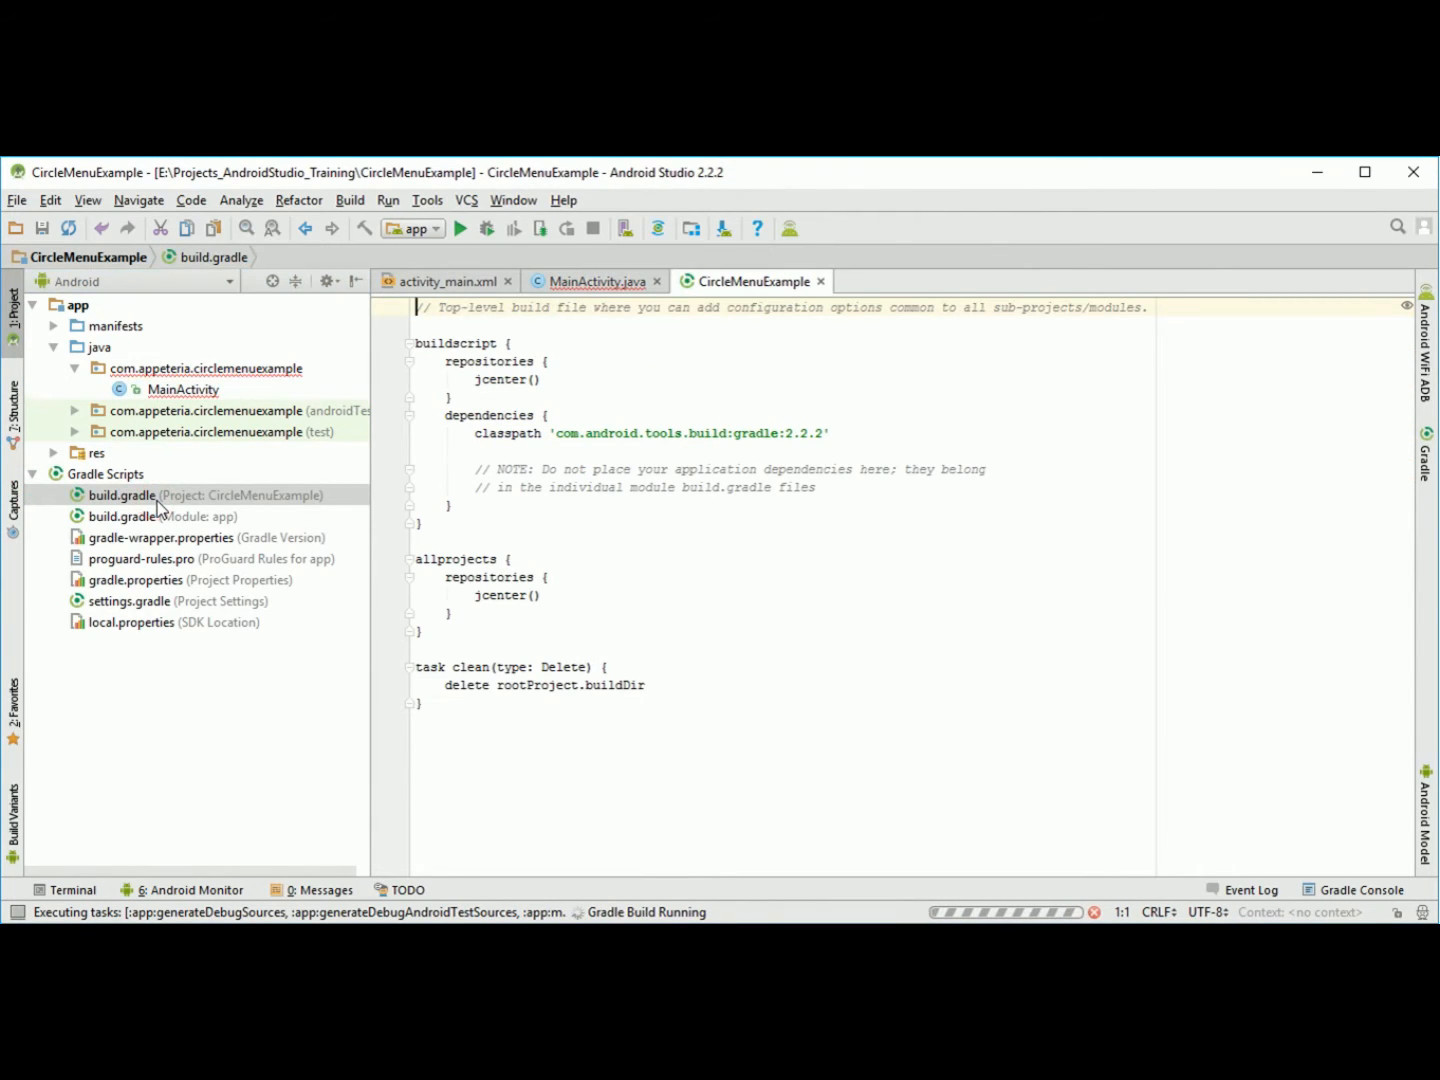
left_click(545, 595)
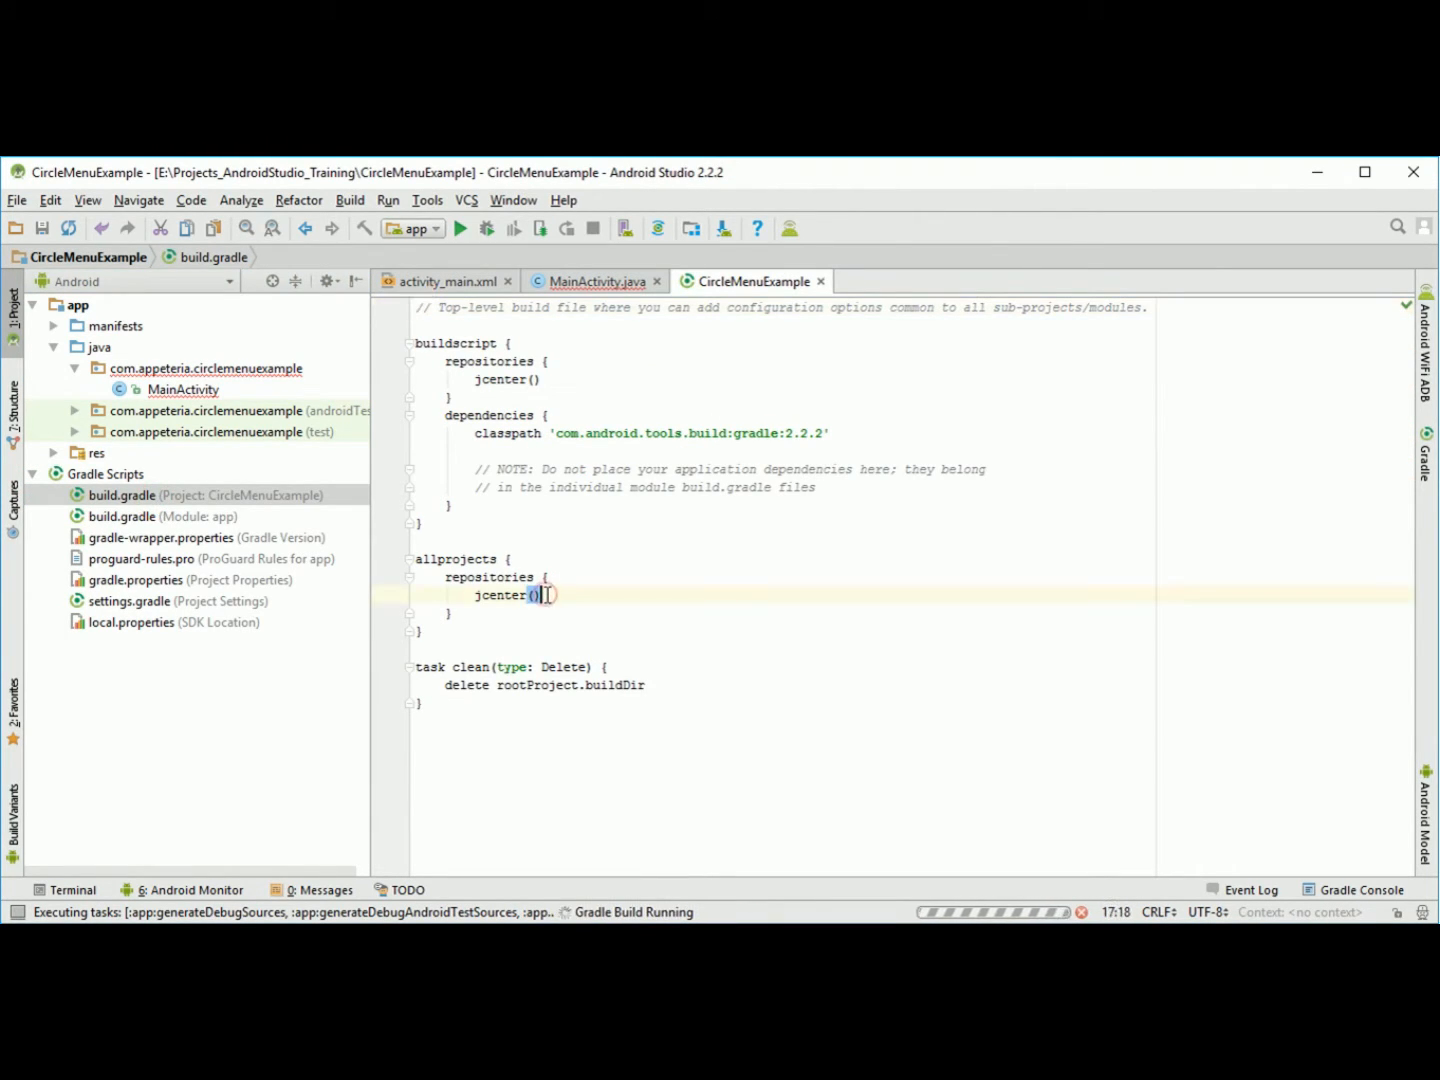
key("Return")
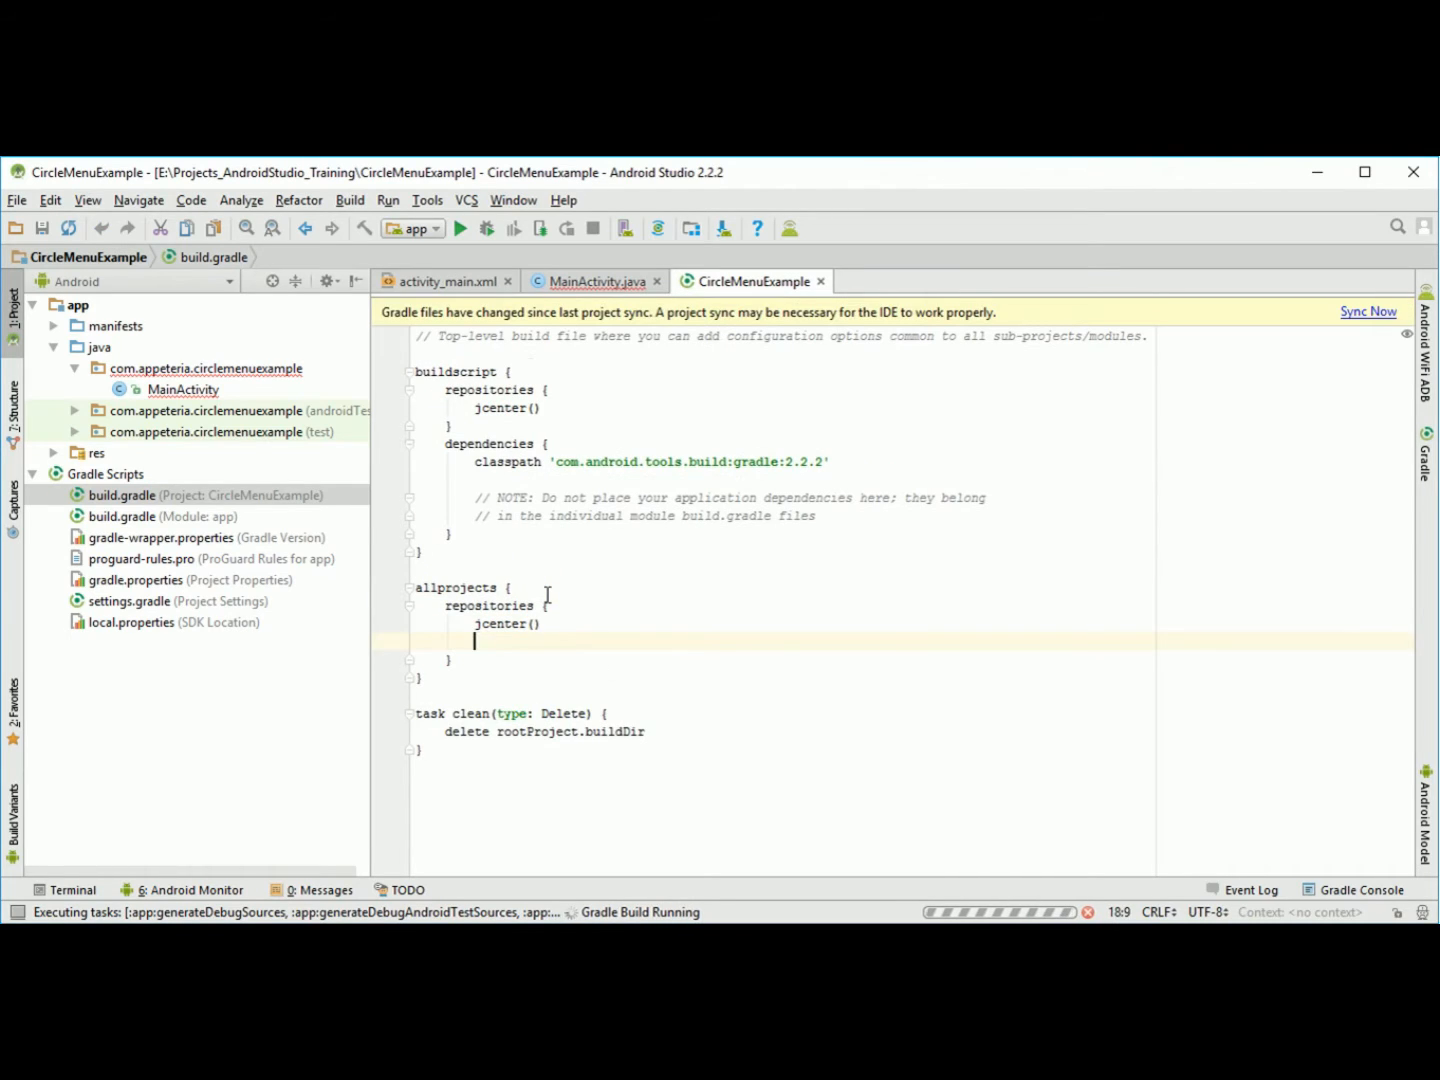
type("maven { url \"https://jitpack.io\" }")
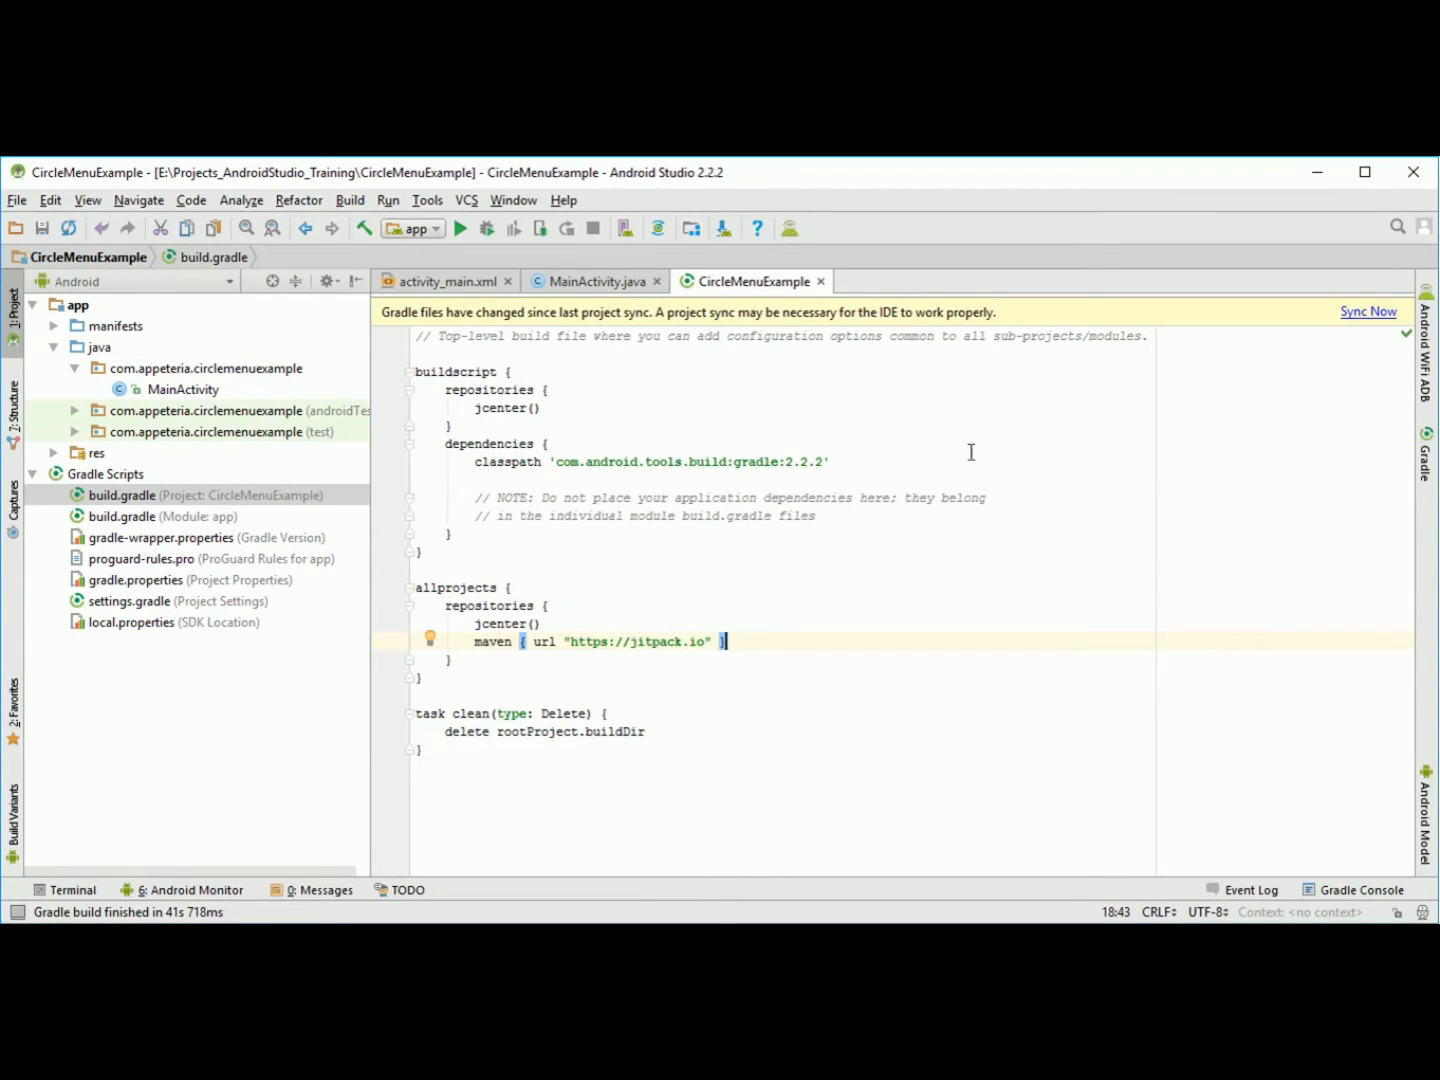
left_click(1367, 313)
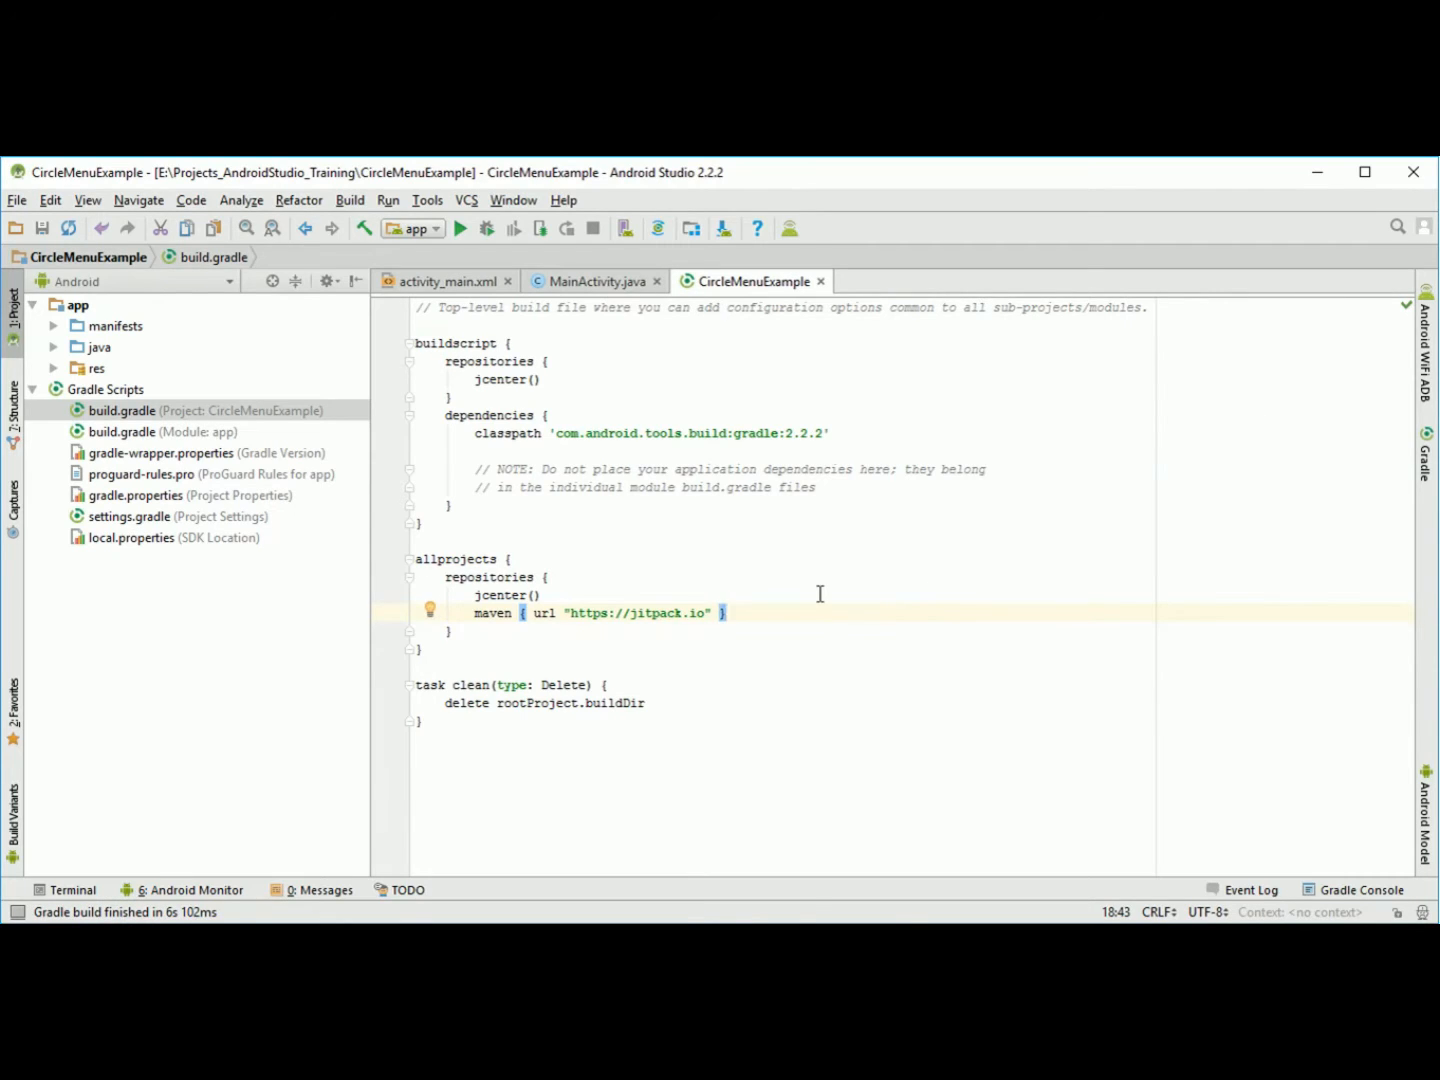
Copy the compile 'com.github.Hitomis:CircleMenu:v1.0.0' line from the read-me and return to the project.
key("alt+Tab")
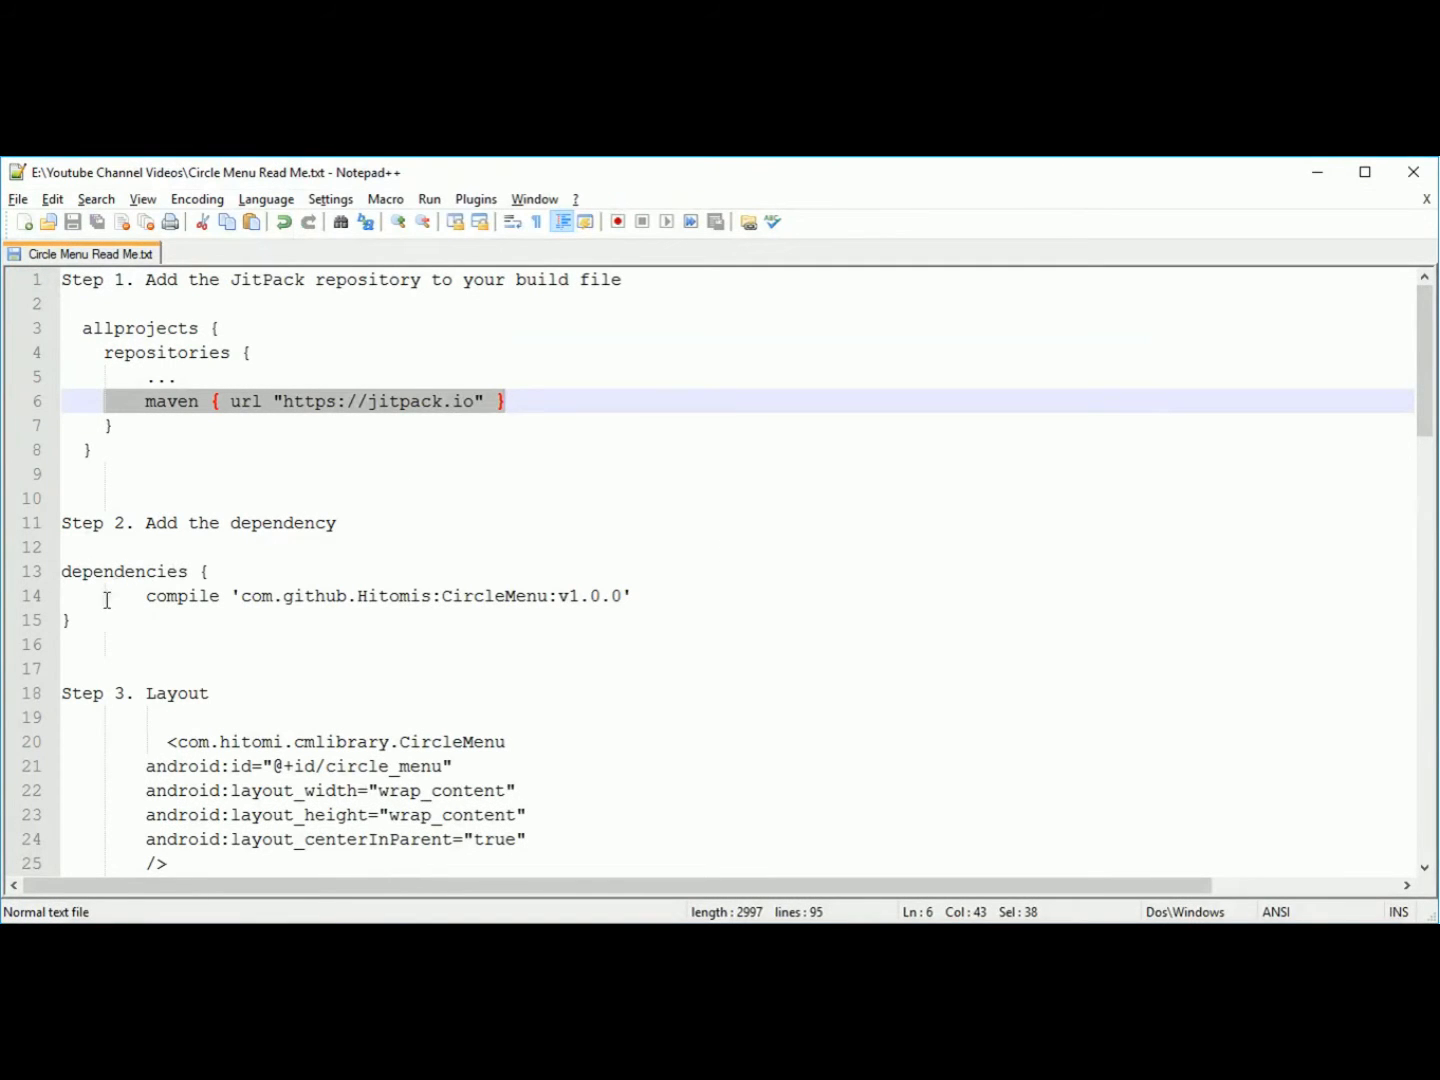
left_click_drag(113, 597, 680, 596)
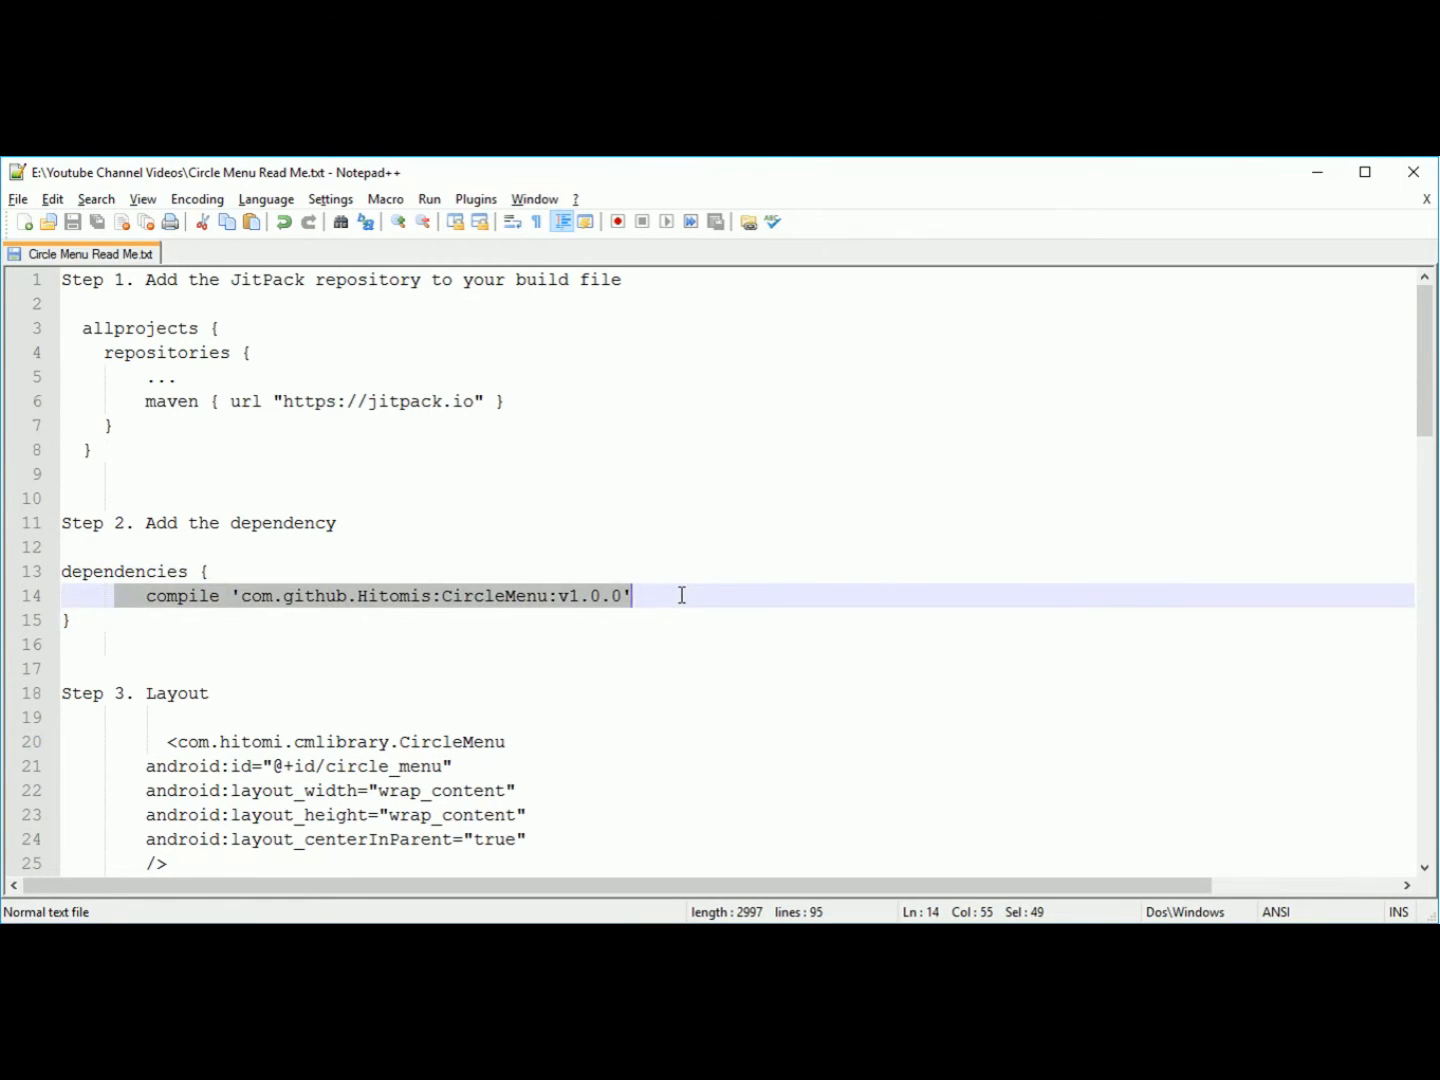
key("ctrl+c")
key("alt+Tab")
left_click(123, 432)
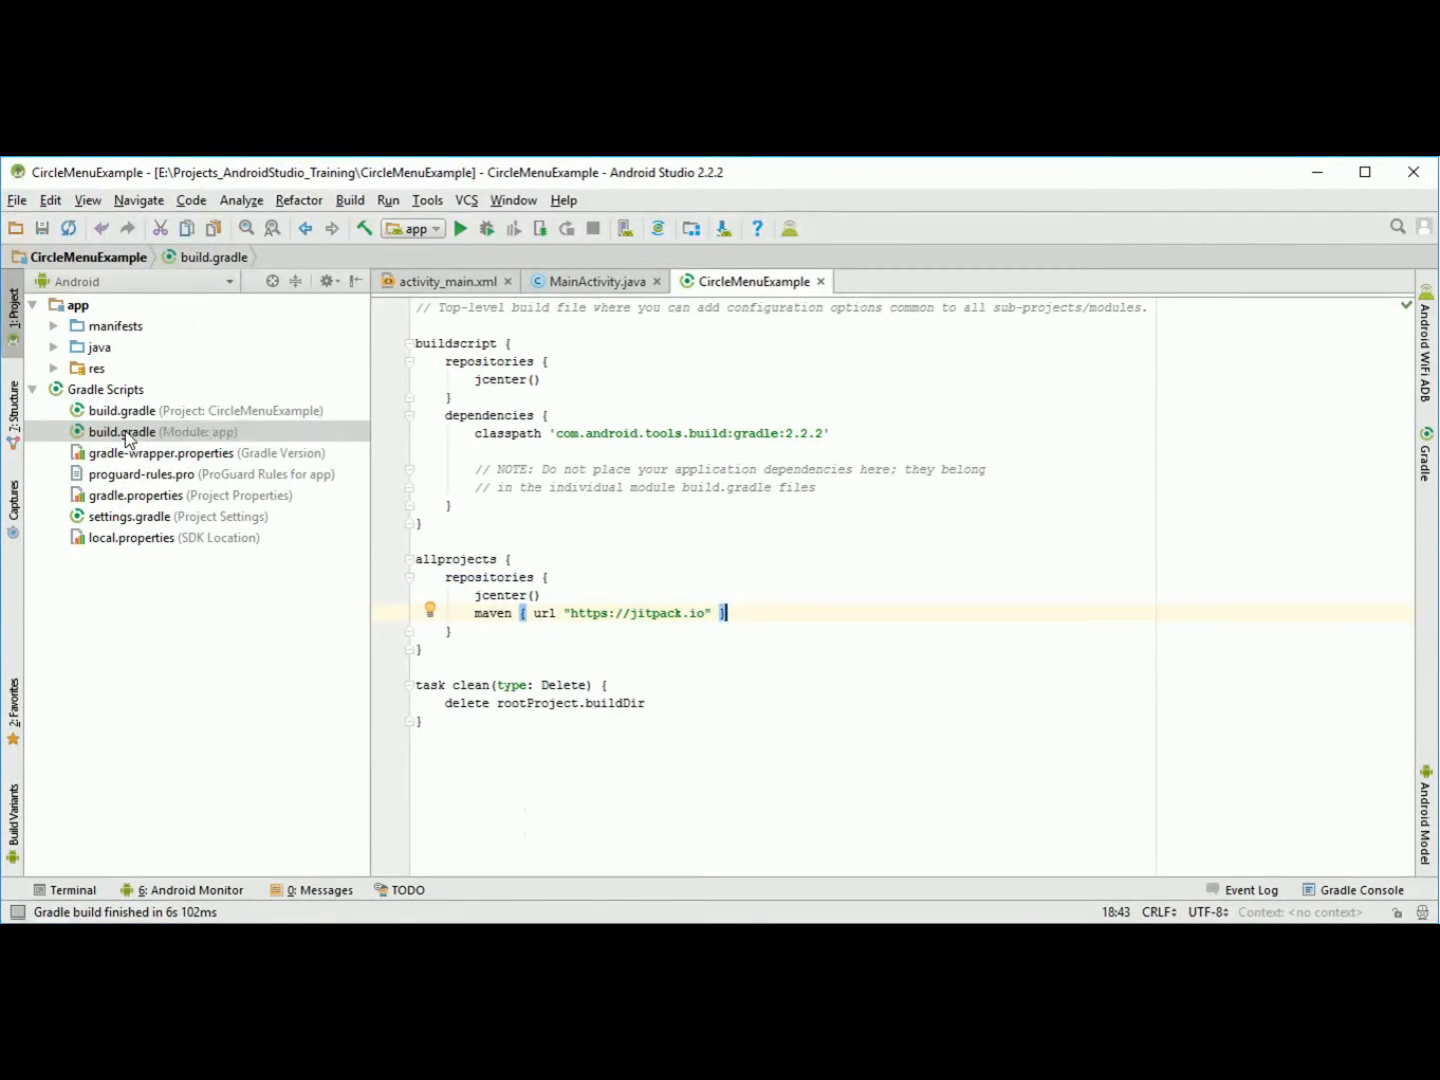
Paste the CircleMenu v1.0.0 dependency into the app module build.gradle dependencies and sync.
double_click(193, 439)
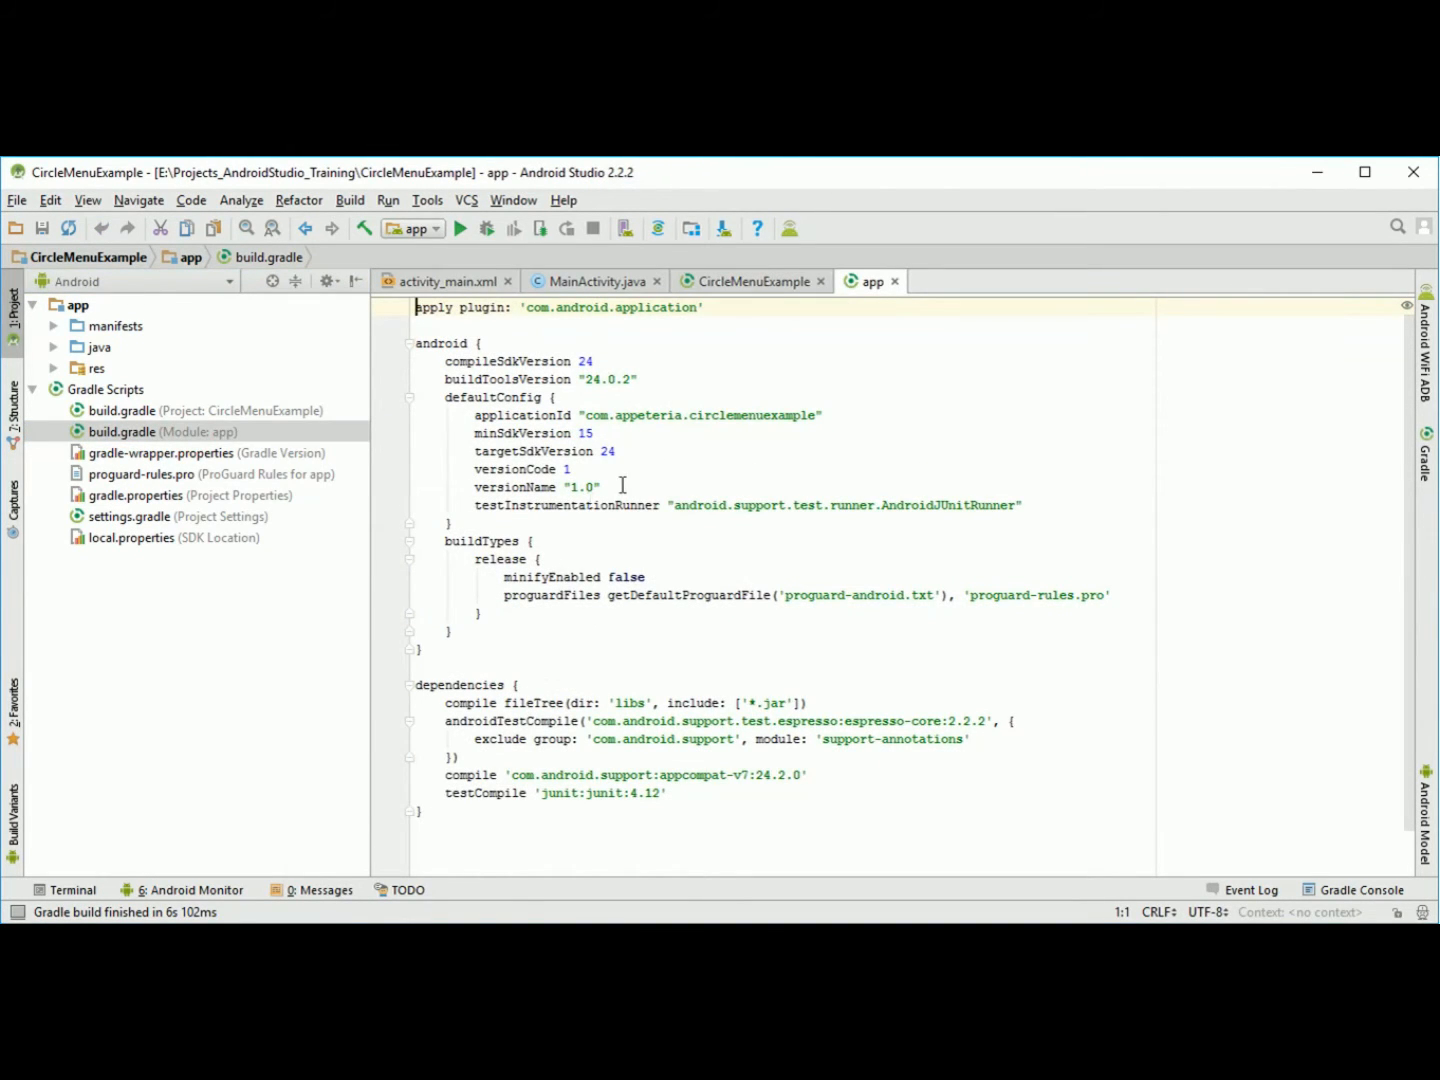
scroll(696, 474, "down", 1)
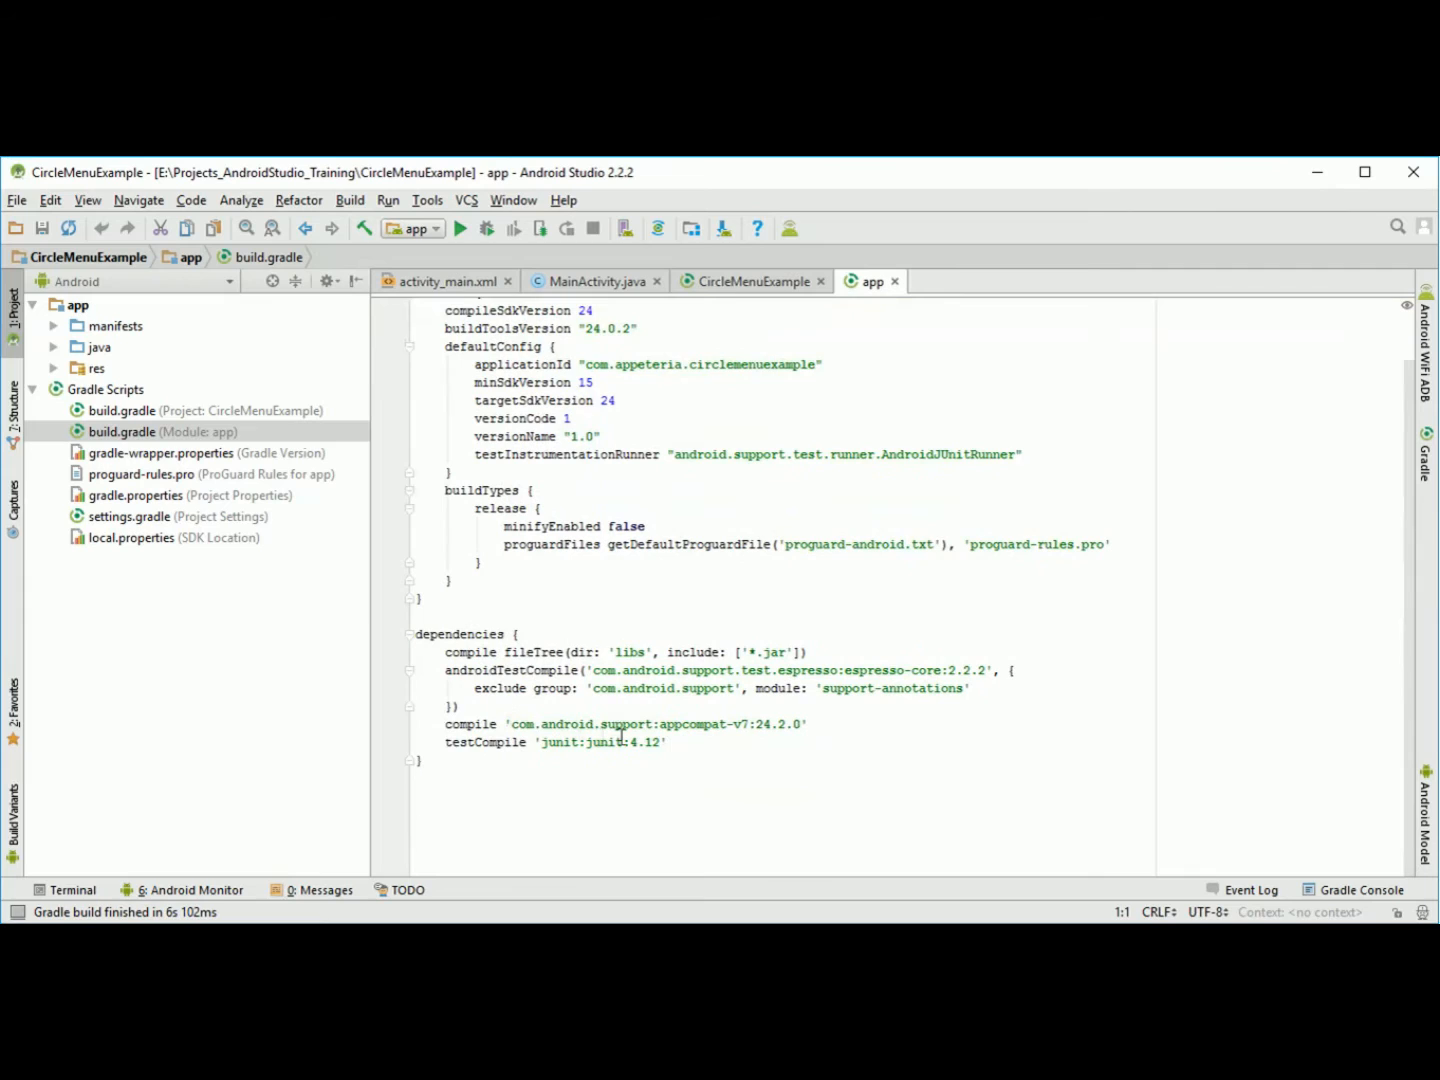
left_click(681, 744)
key("Return")
key("ctrl+v")
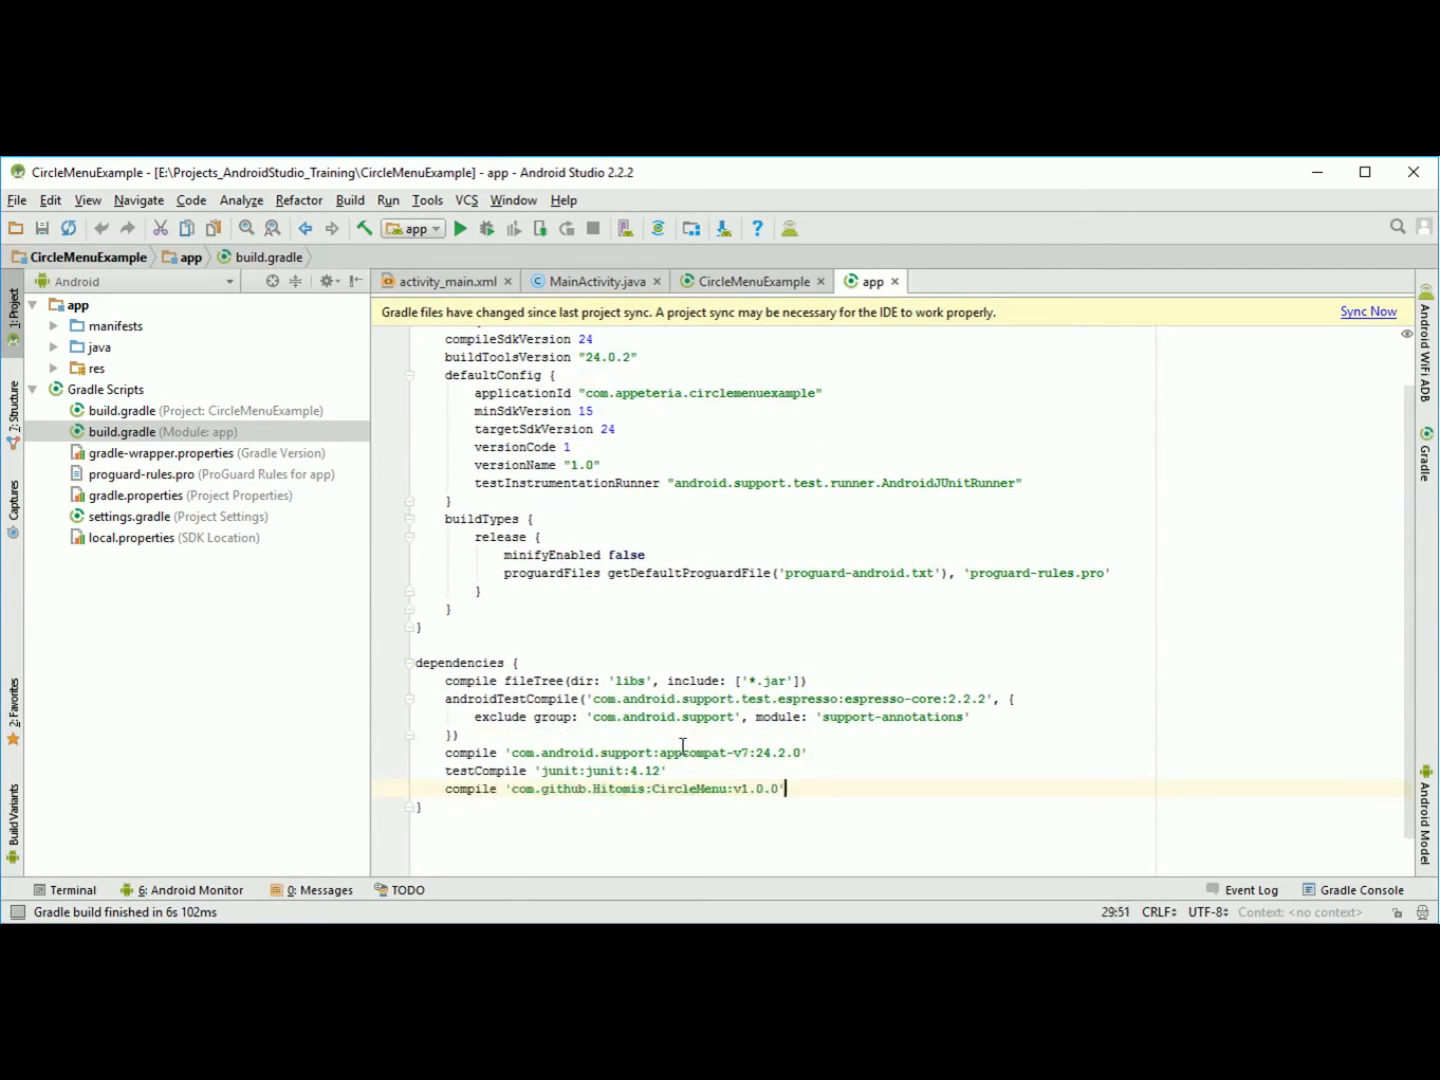
double_click(618, 789)
double_click(690, 789)
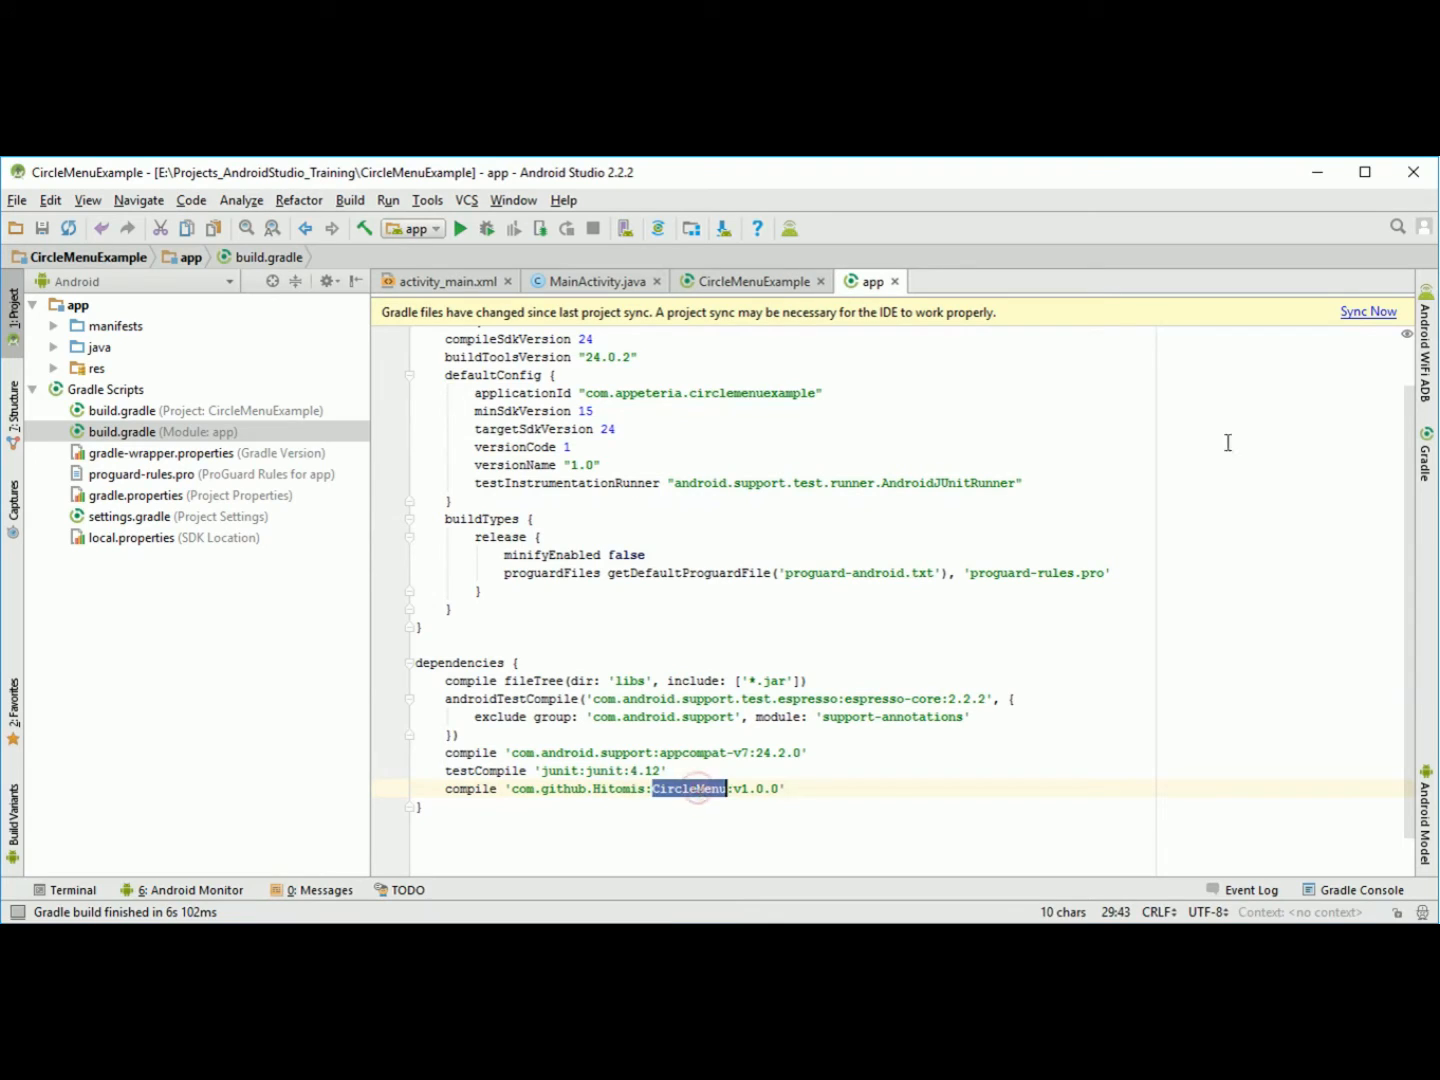
left_click(1367, 313)
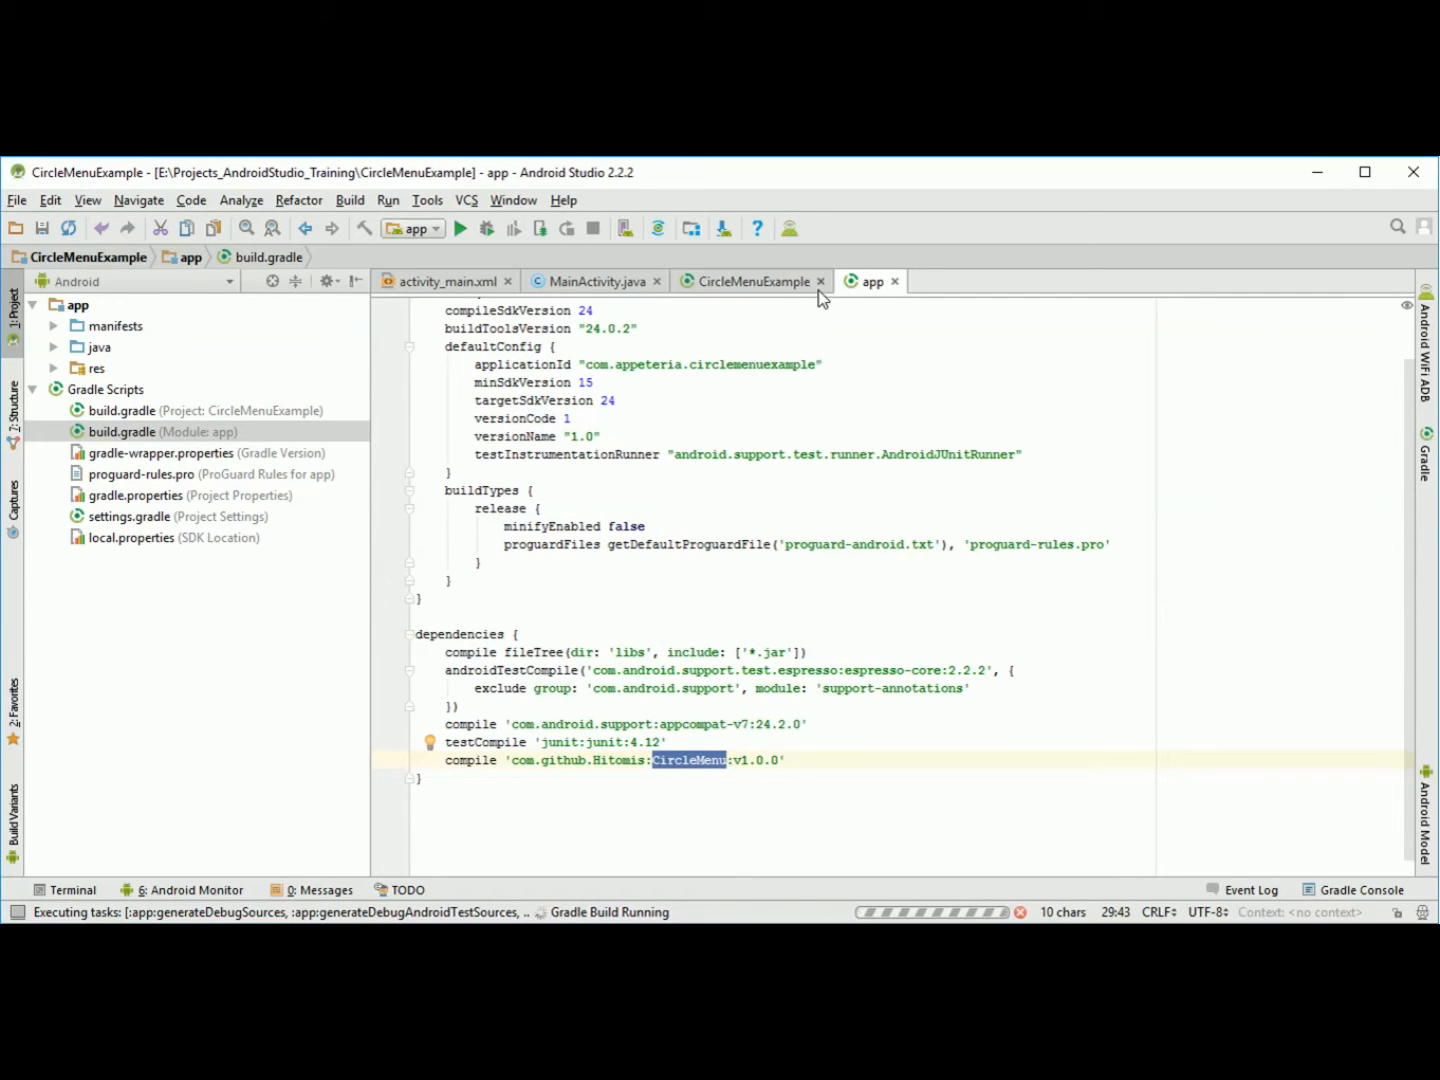
Show activity_main.xml's XML source and select the Step 3 CircleMenu layout block in the read-me.
left_click(448, 281)
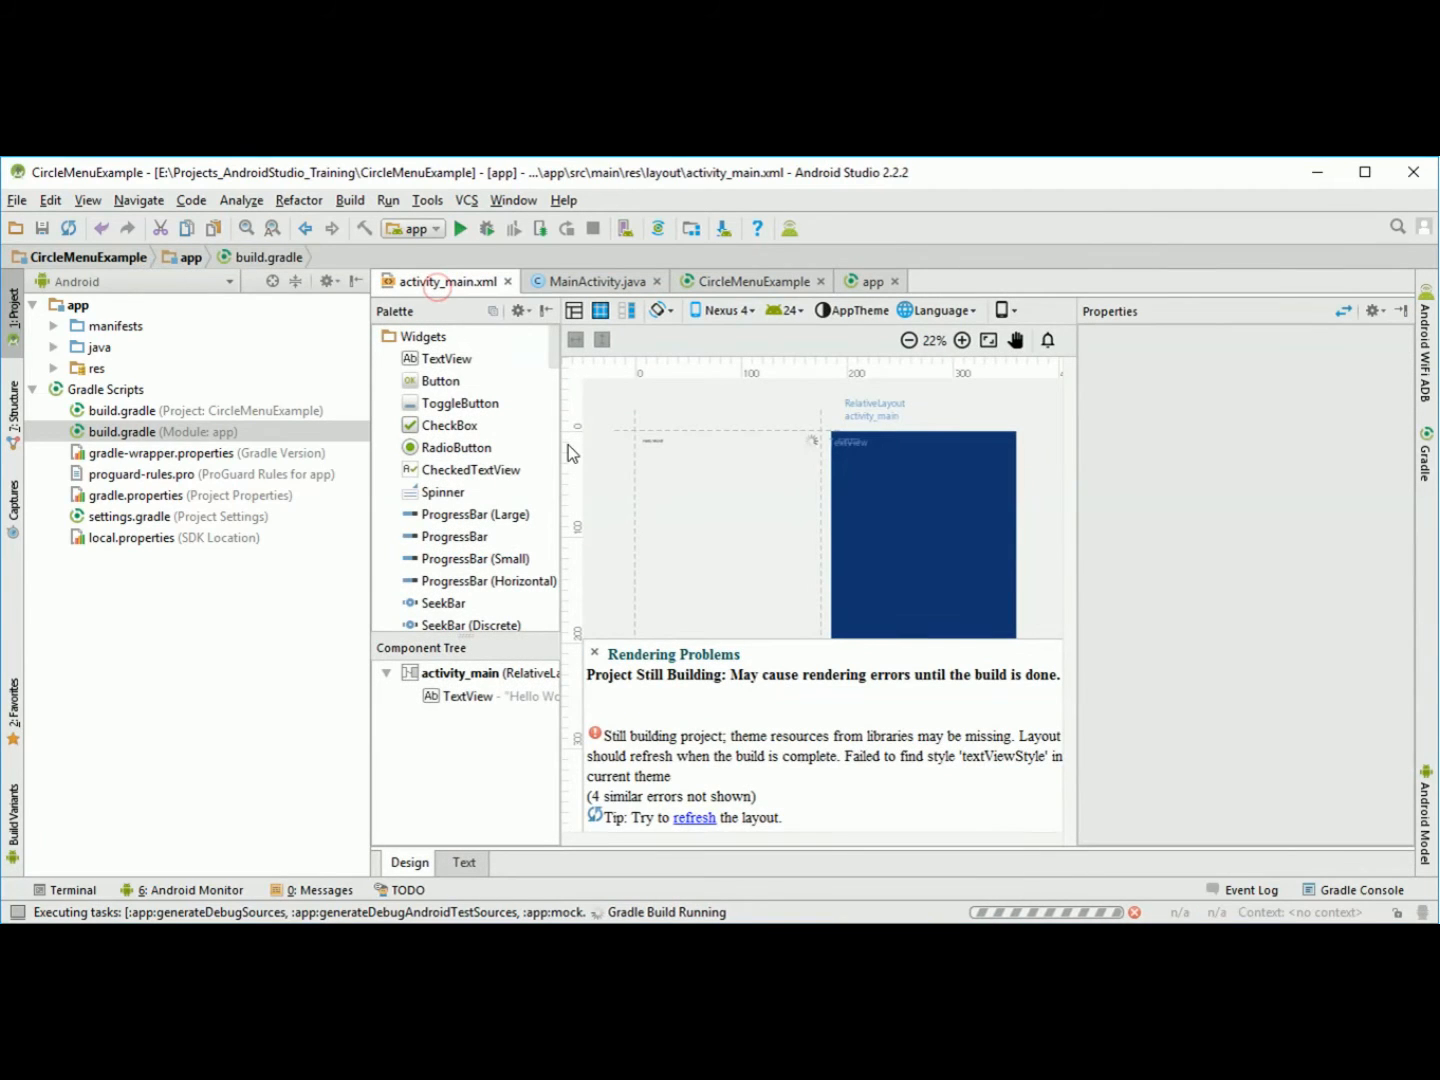
left_click(464, 862)
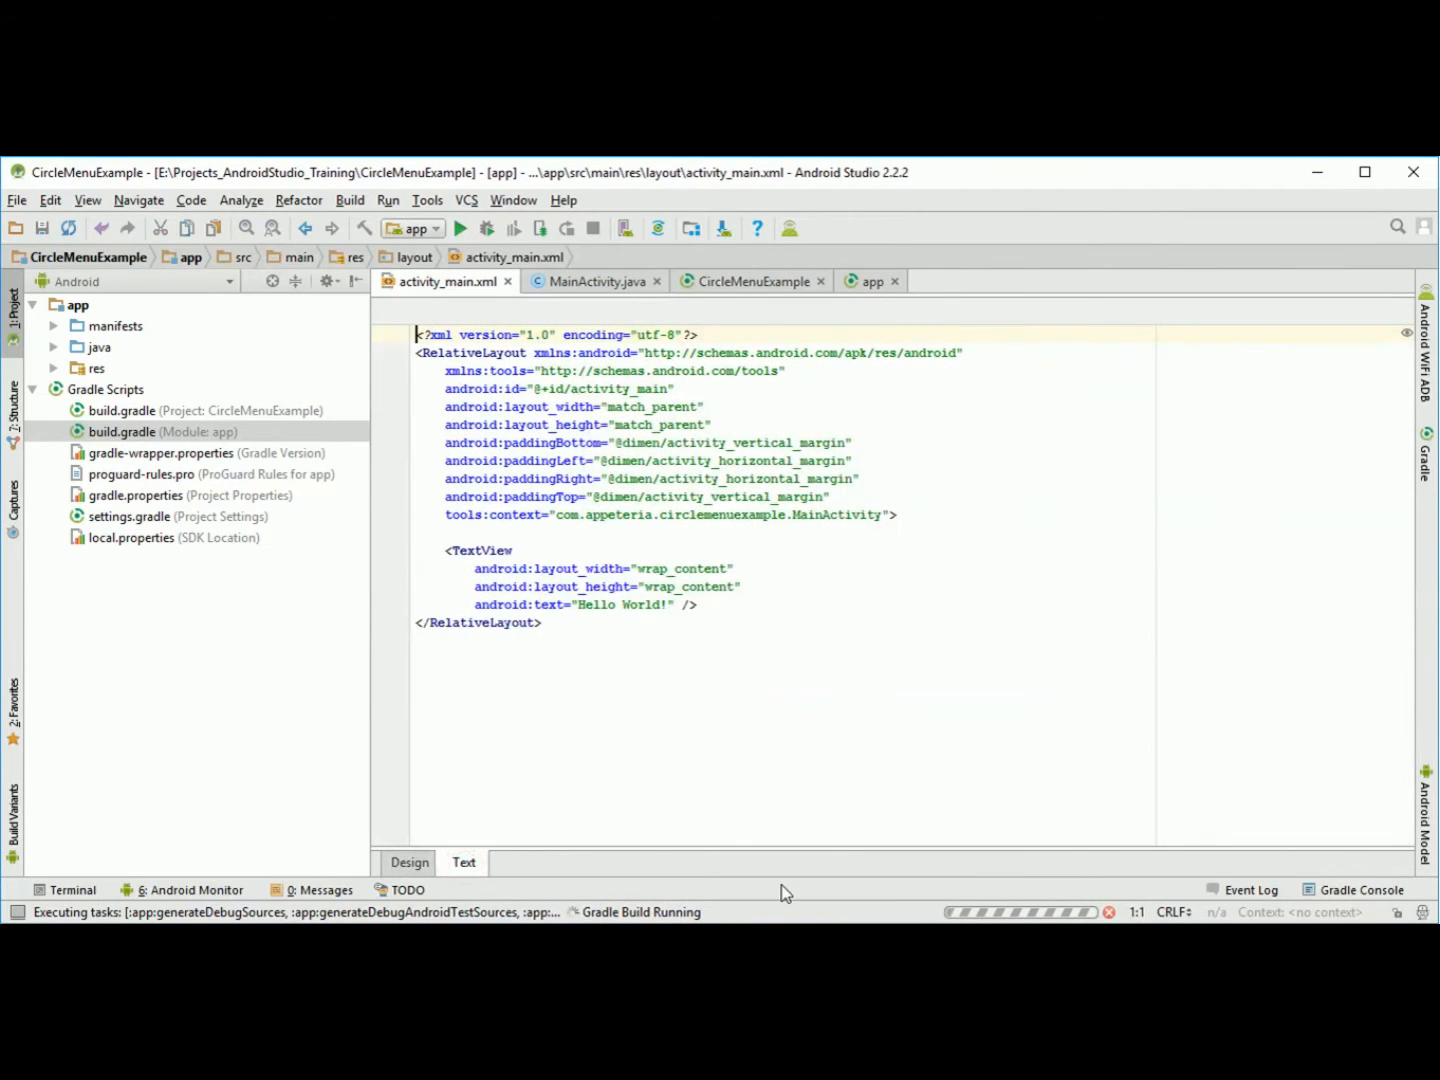
key("alt+Tab")
scroll(302, 692, "down", 2)
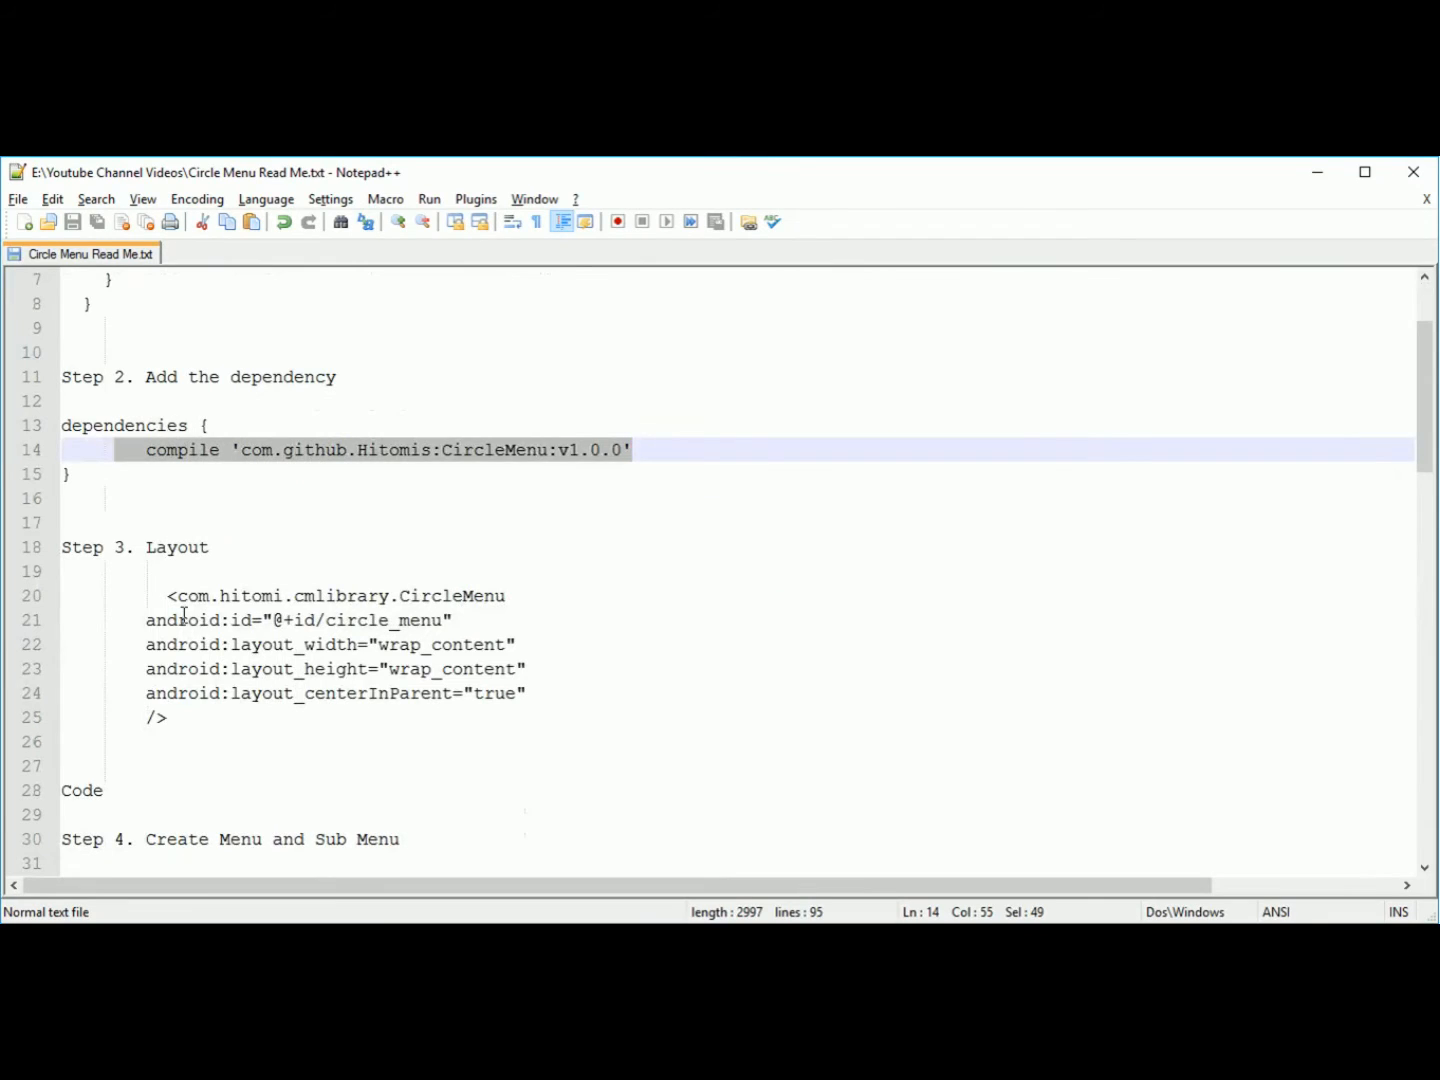
left_click_drag(144, 593, 265, 716)
key("ctrl+c")
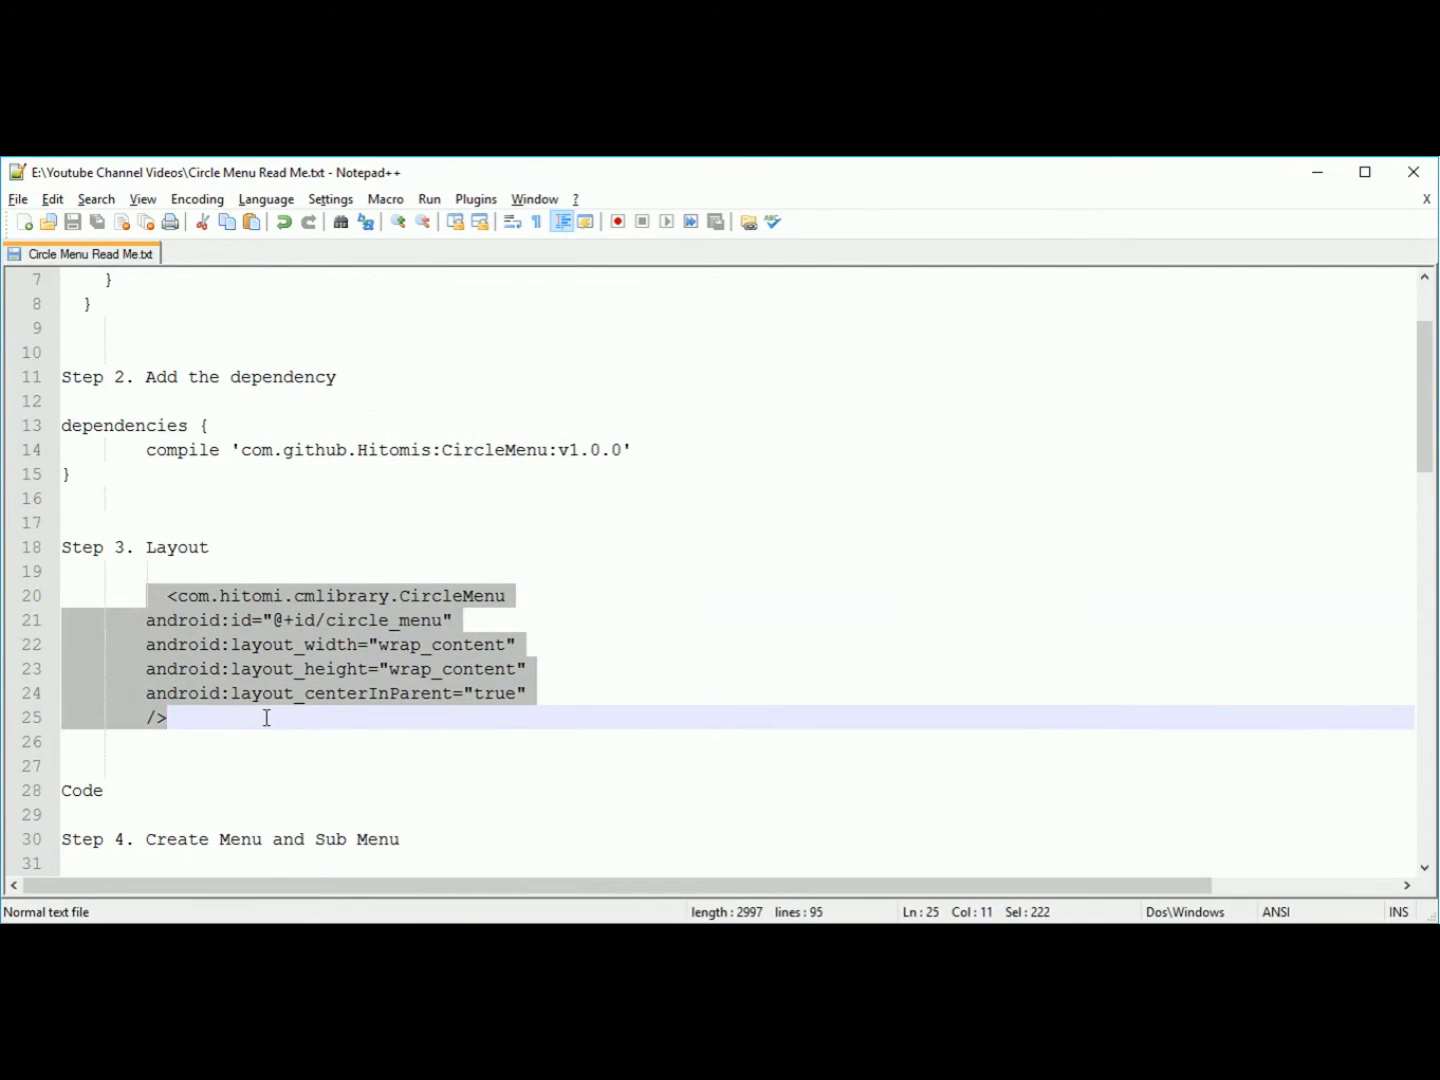
Replace the Hello World TextView with the centred CircleMenu element with id circle_menu.
key("alt+Tab")
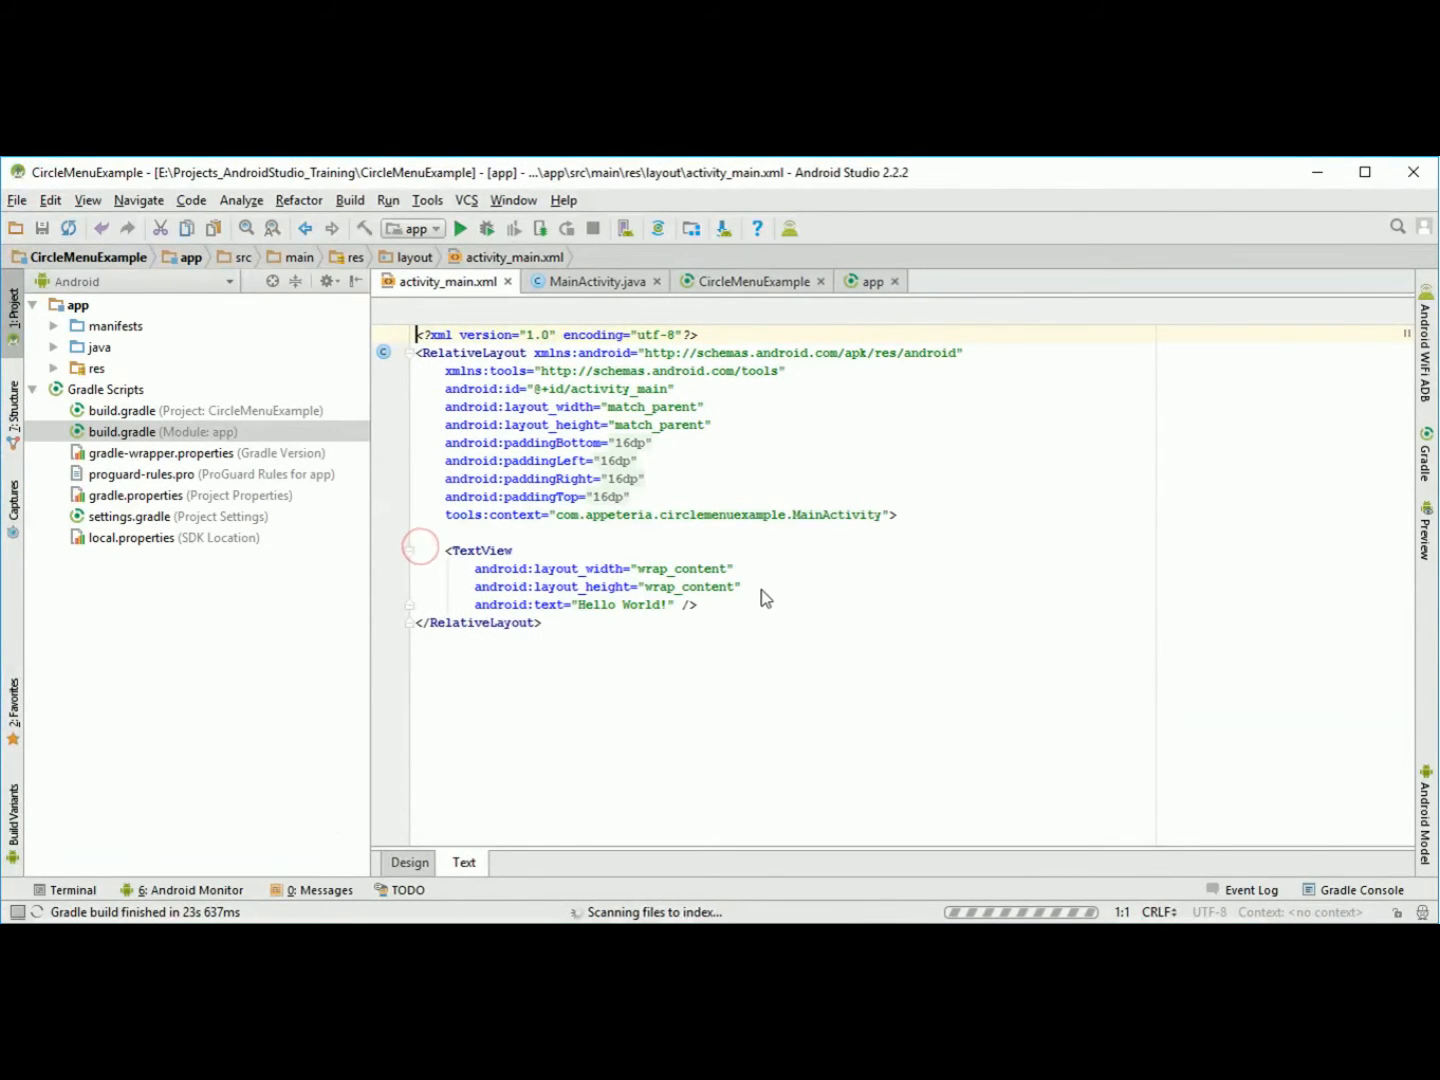
left_click_drag(698, 604, 416, 550)
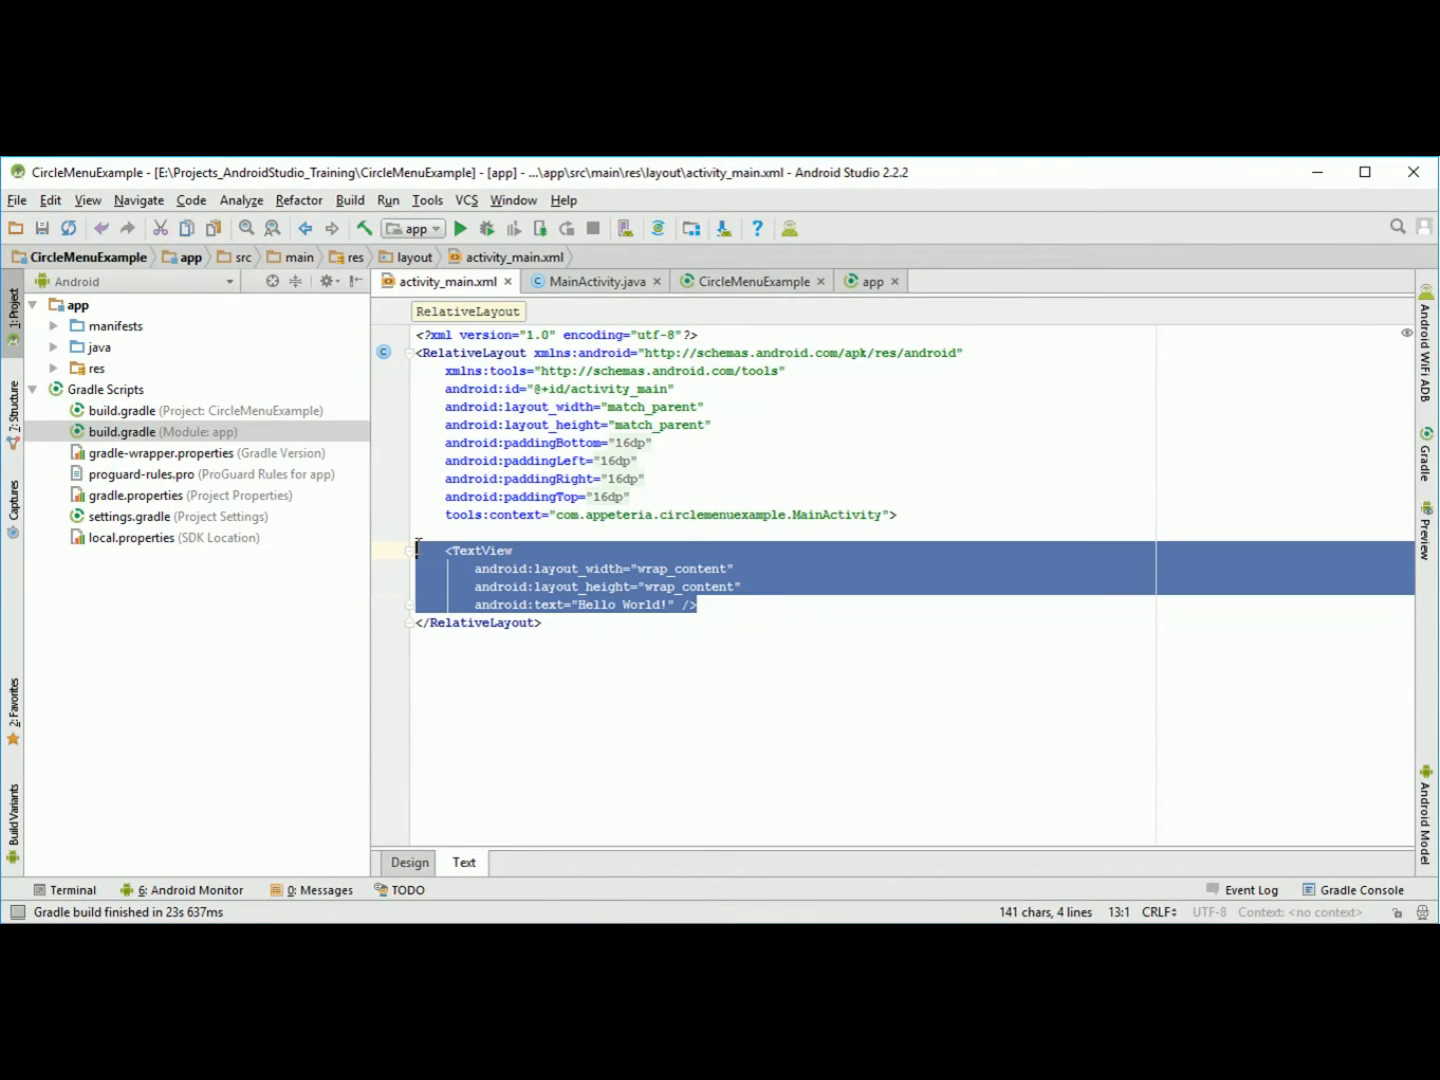
key("ctrl+v")
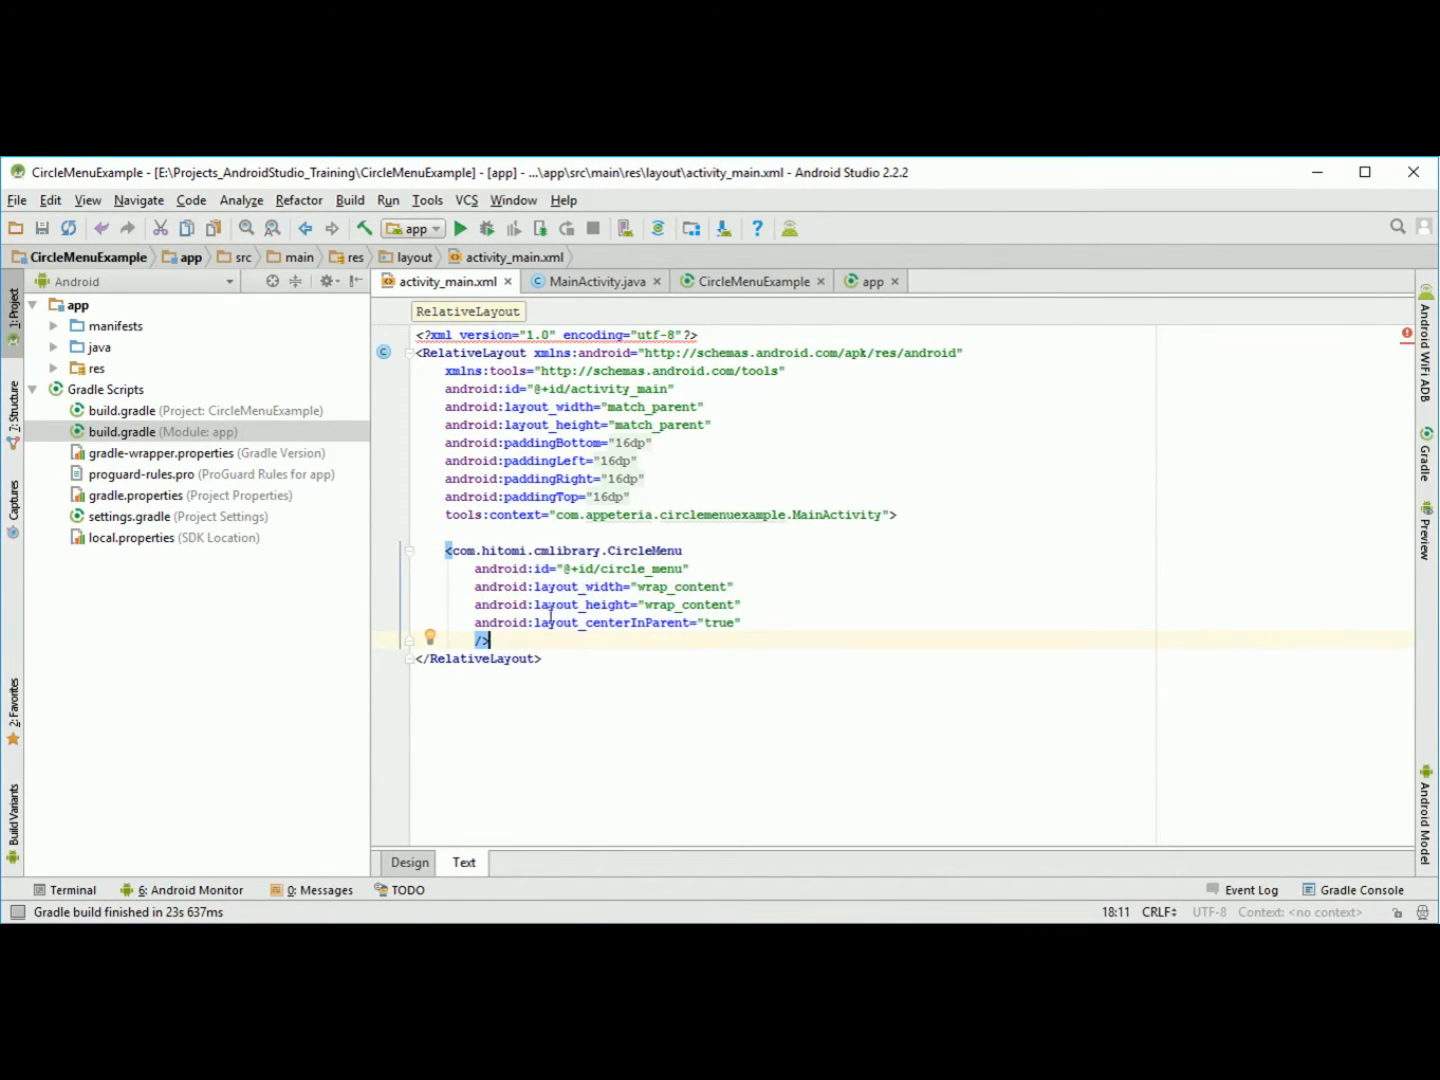
left_click_drag(540, 622, 689, 623)
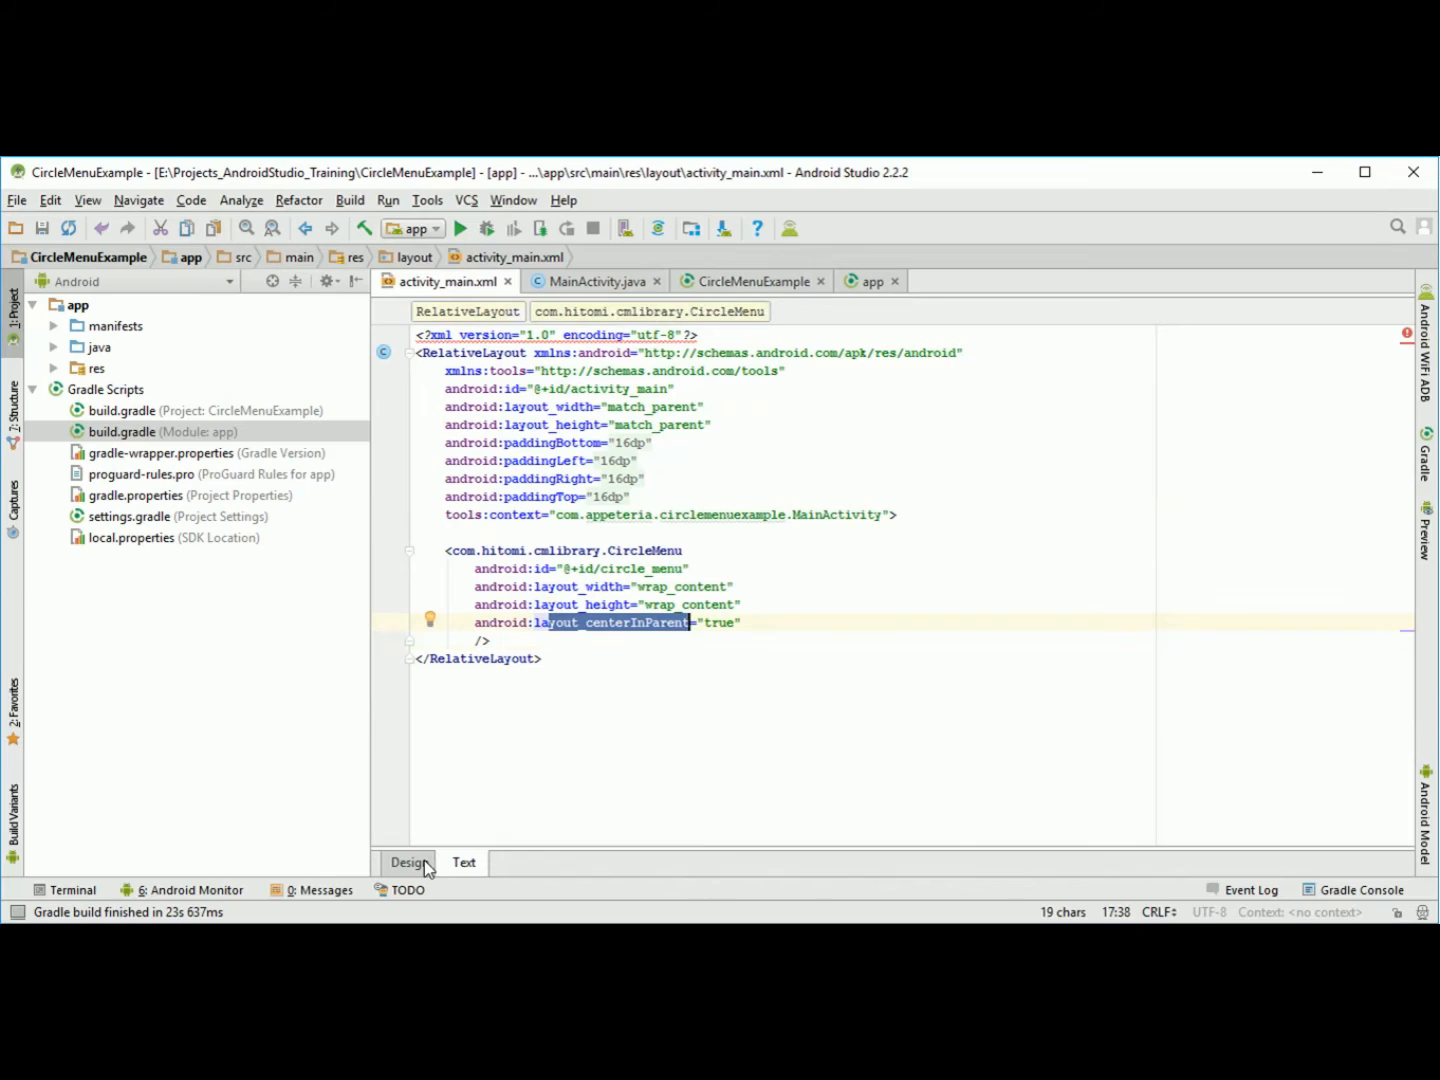
Open MainActivity.java, then select the Step 4 menu and submenu code (lines 32–39) in the read-me.
left_click(568, 285)
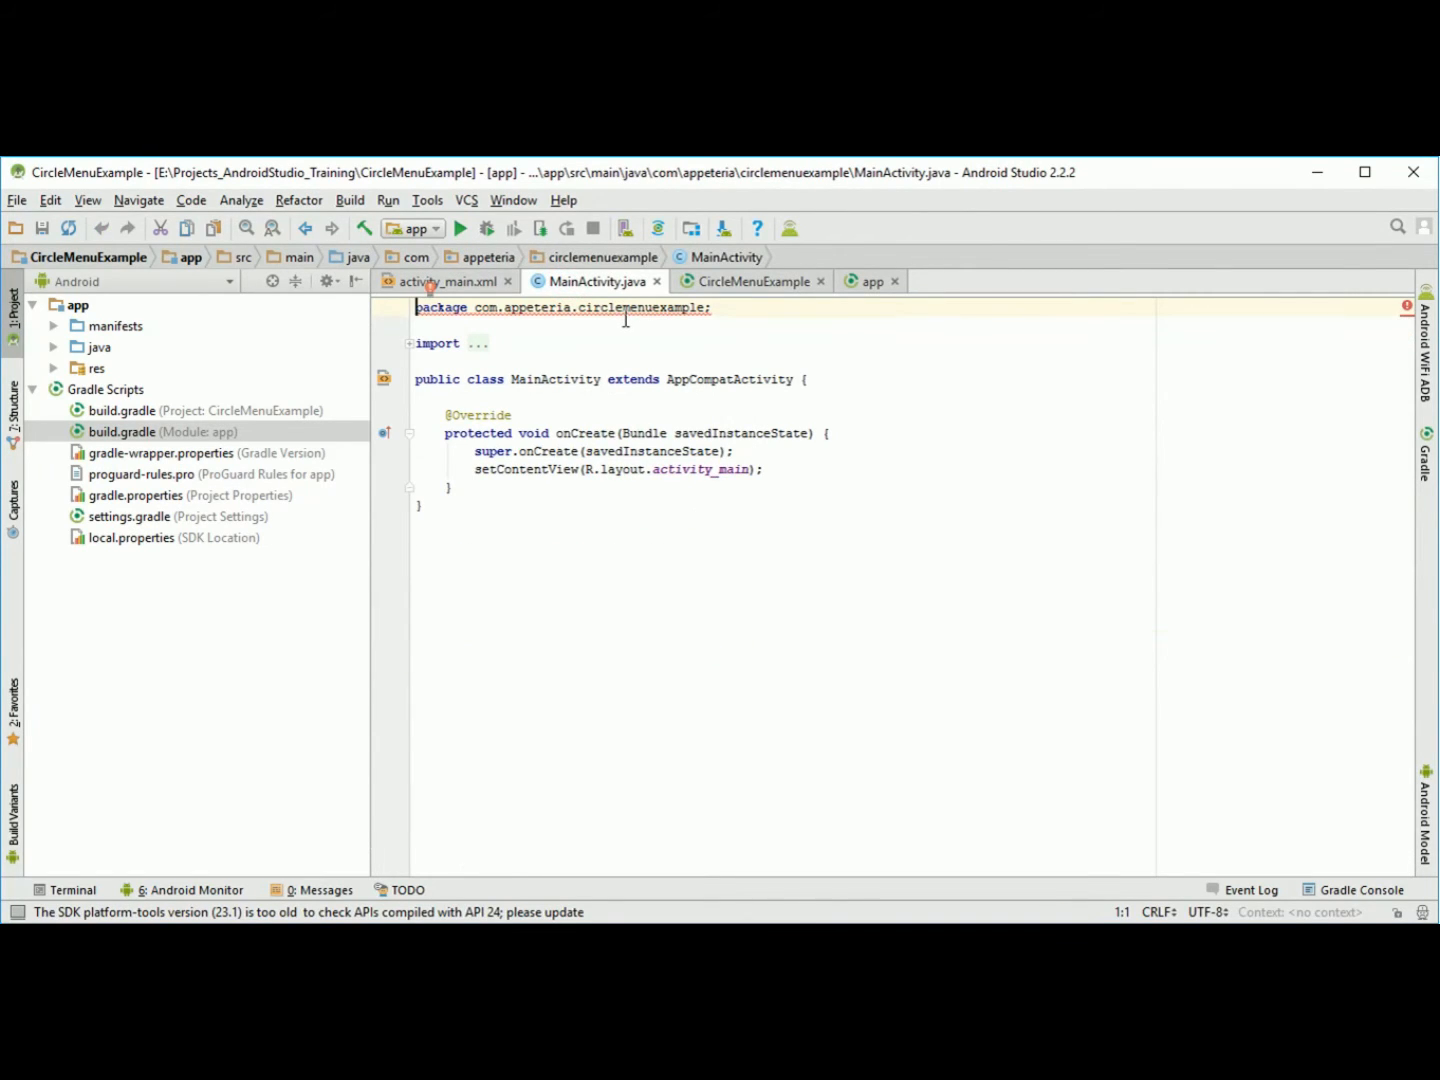
key("alt+Tab")
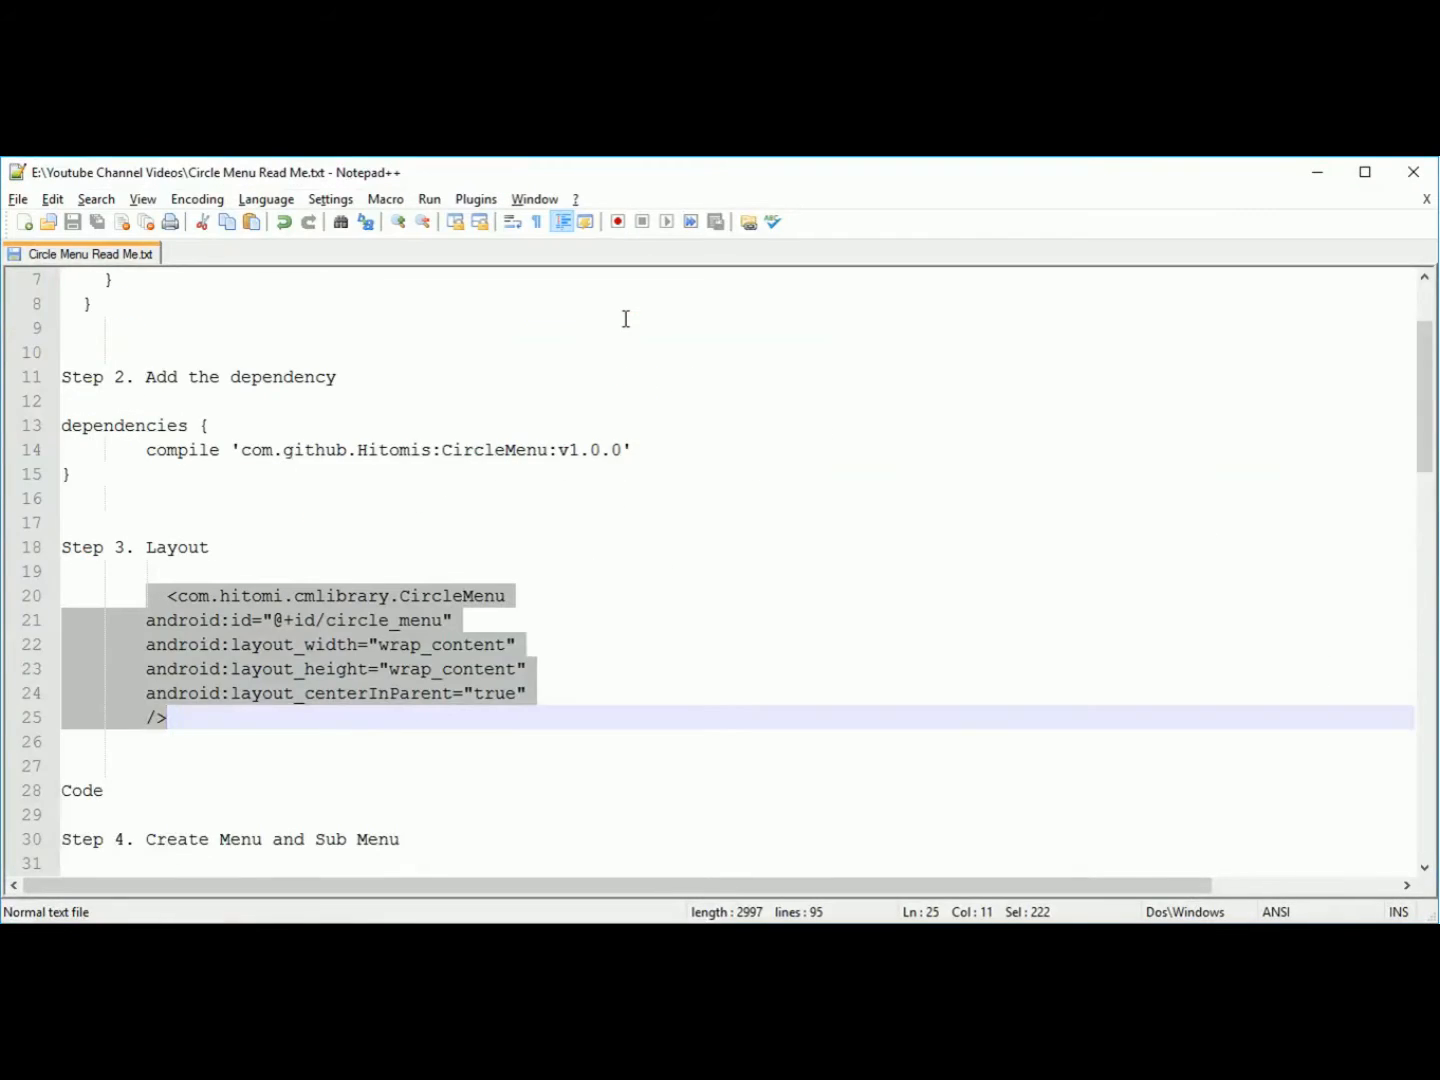
scroll(617, 326, "down", 5)
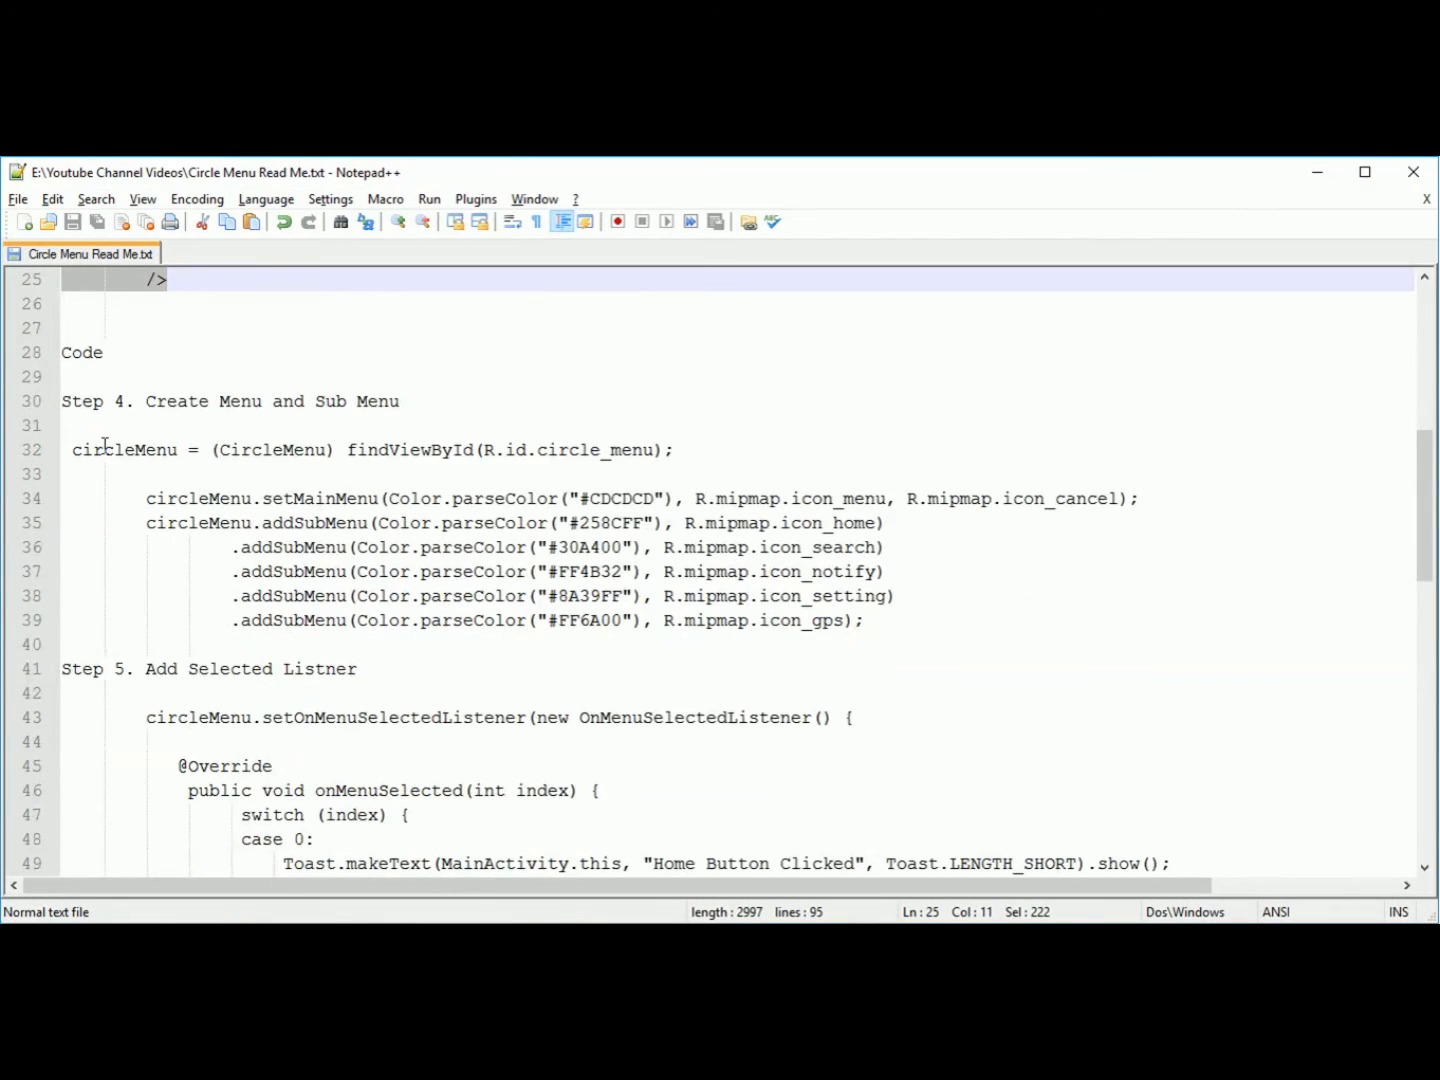
left_click_drag(203, 401, 256, 400)
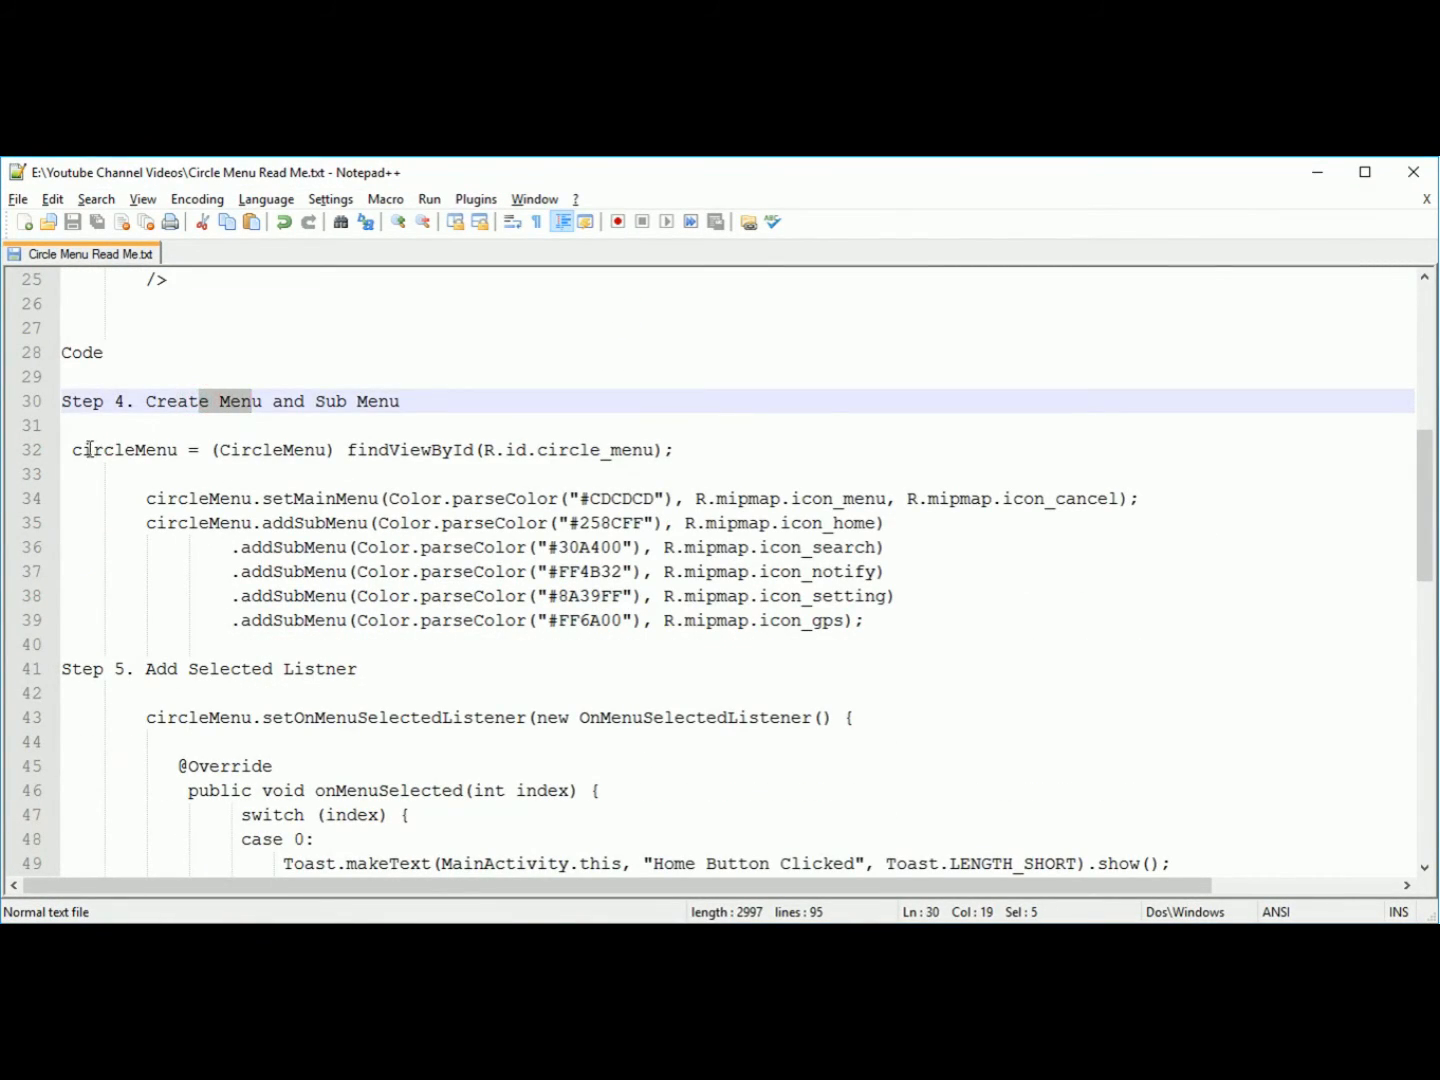
left_click_drag(76, 449, 932, 628)
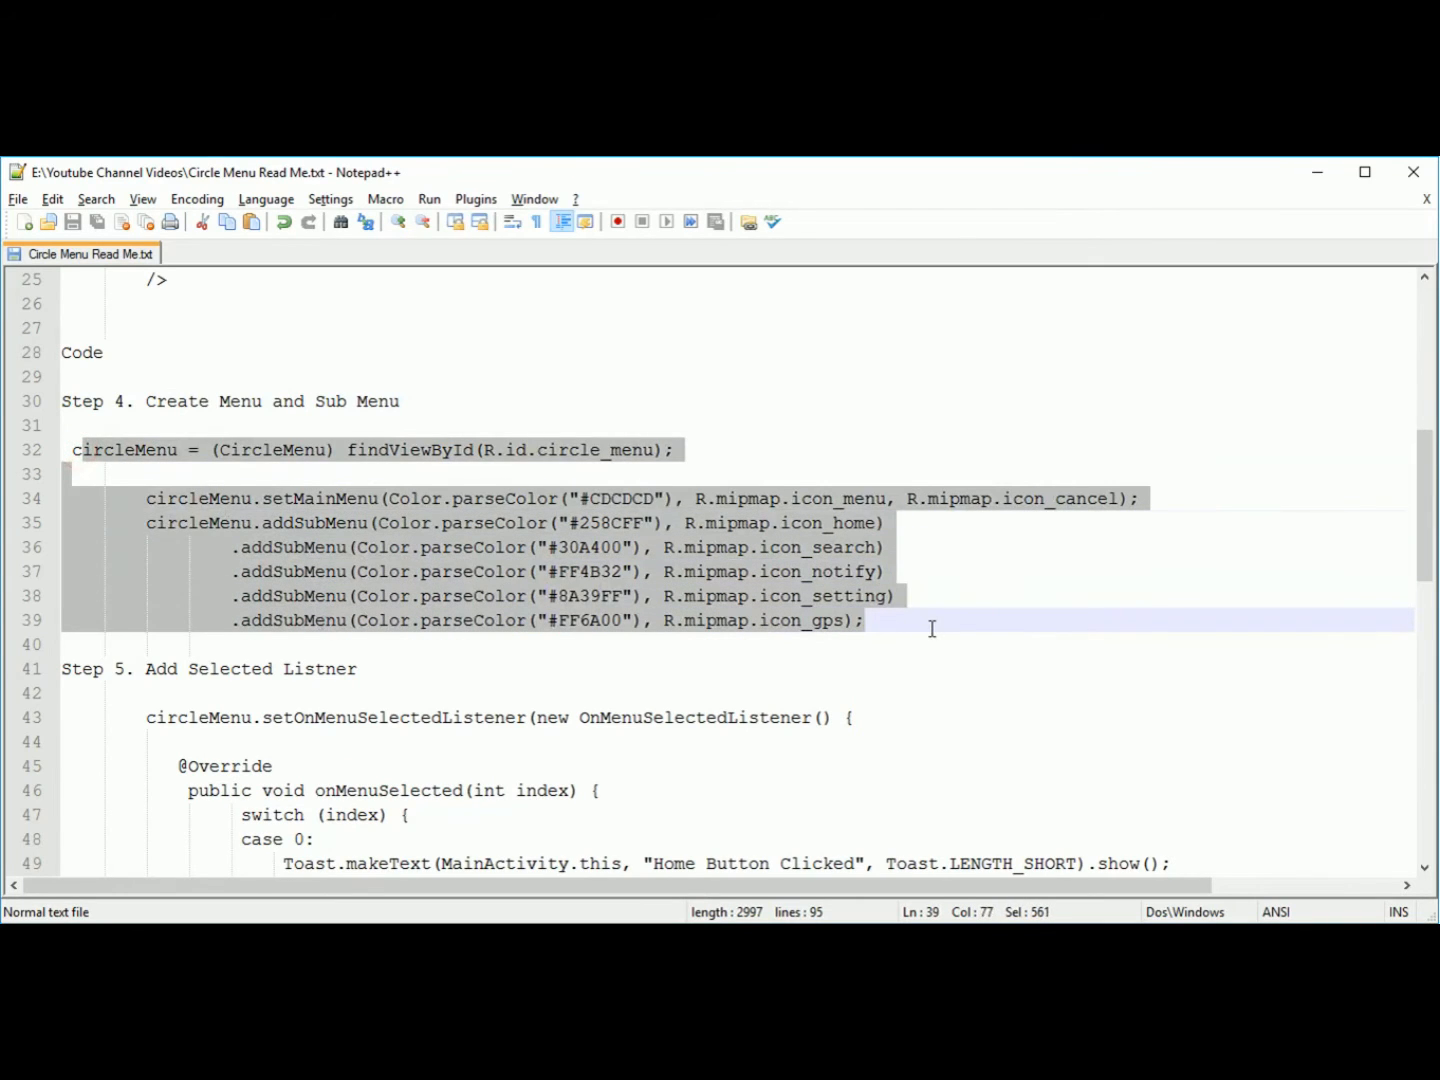
Paste the main menu and coloured submenu setup code into onCreate after setContentView.
key("alt+Tab")
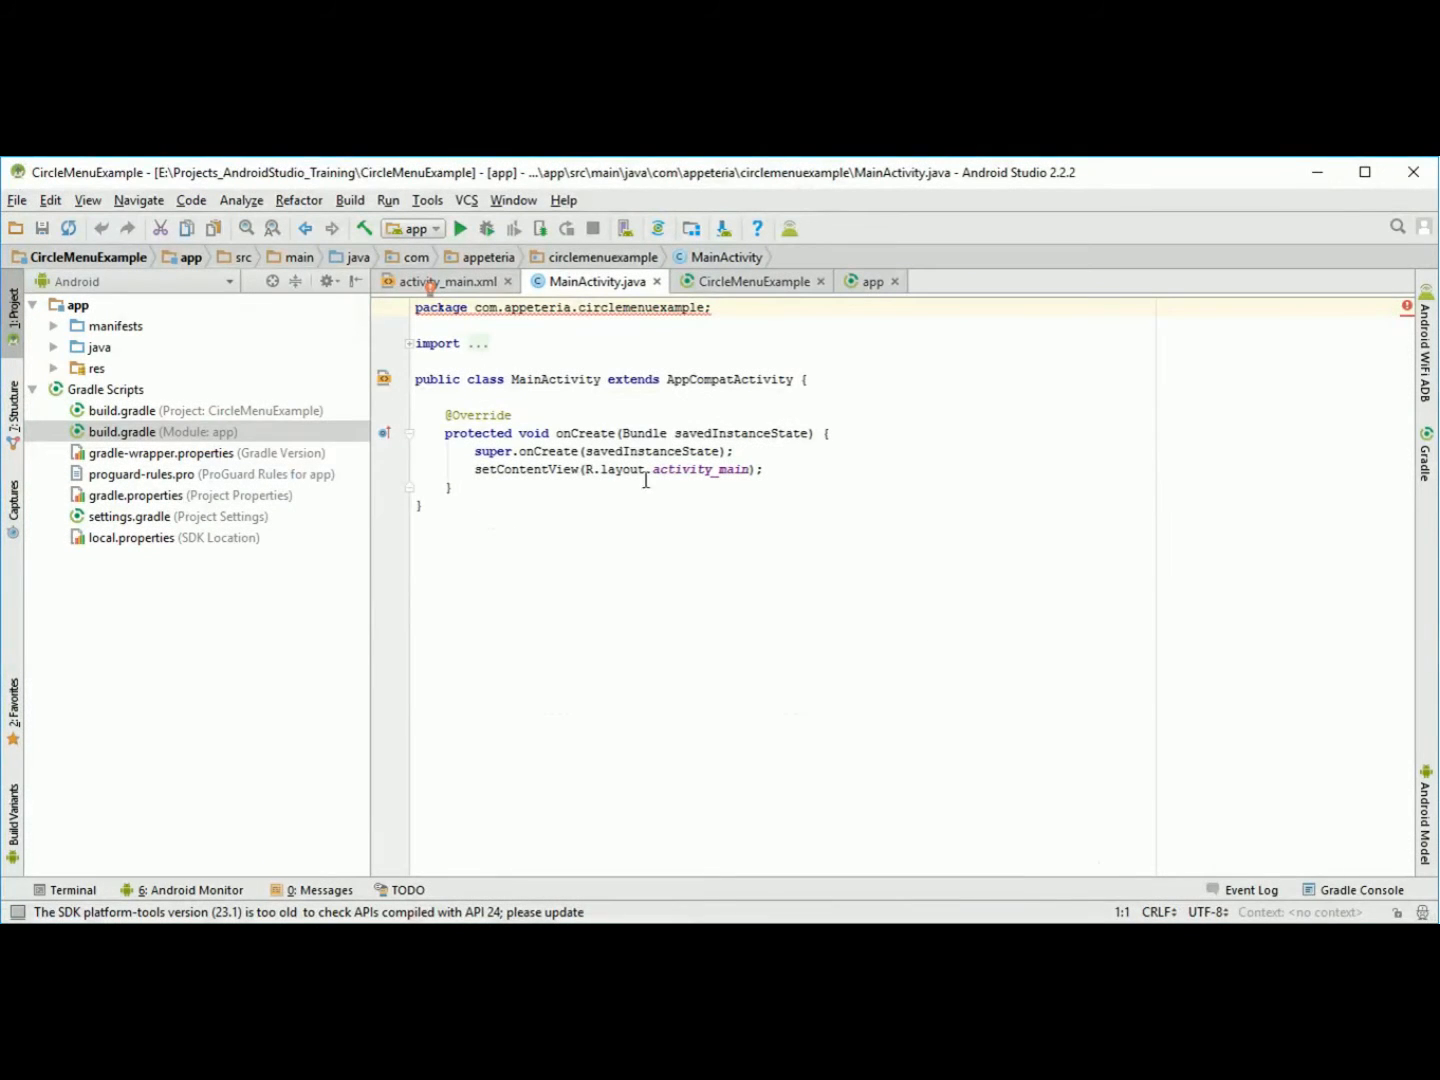
left_click(788, 470)
key("Return")
type("circleMenu = (CircleMenu) findViewById(R.id.circle_menu);          circleMenu.setMainMenu(Color.parseColor(\"#CDCDCD\"), R.mipmap.icon_menu, R.mipmap.icon_cancel);         circleMenu.addSubMenu(Color.parseColor(\"#258CFF\"), R.mipmap.icon_home)                 .addSubMenu(Color.parseColor(\"#30A400\"), R.mipmap.icon_search)                 .addSubMenu(Color.parseColor(\"#FF4B32\"), R.mipmap.icon_notify)                 .addSubMenu(Color.parseColor(\"#8A39FF\"), R.mipmap.icon_setting)                 .addSubMenu(Color.parseColor(\"#FF6A00\"), R.mipmap.icon_gps);")
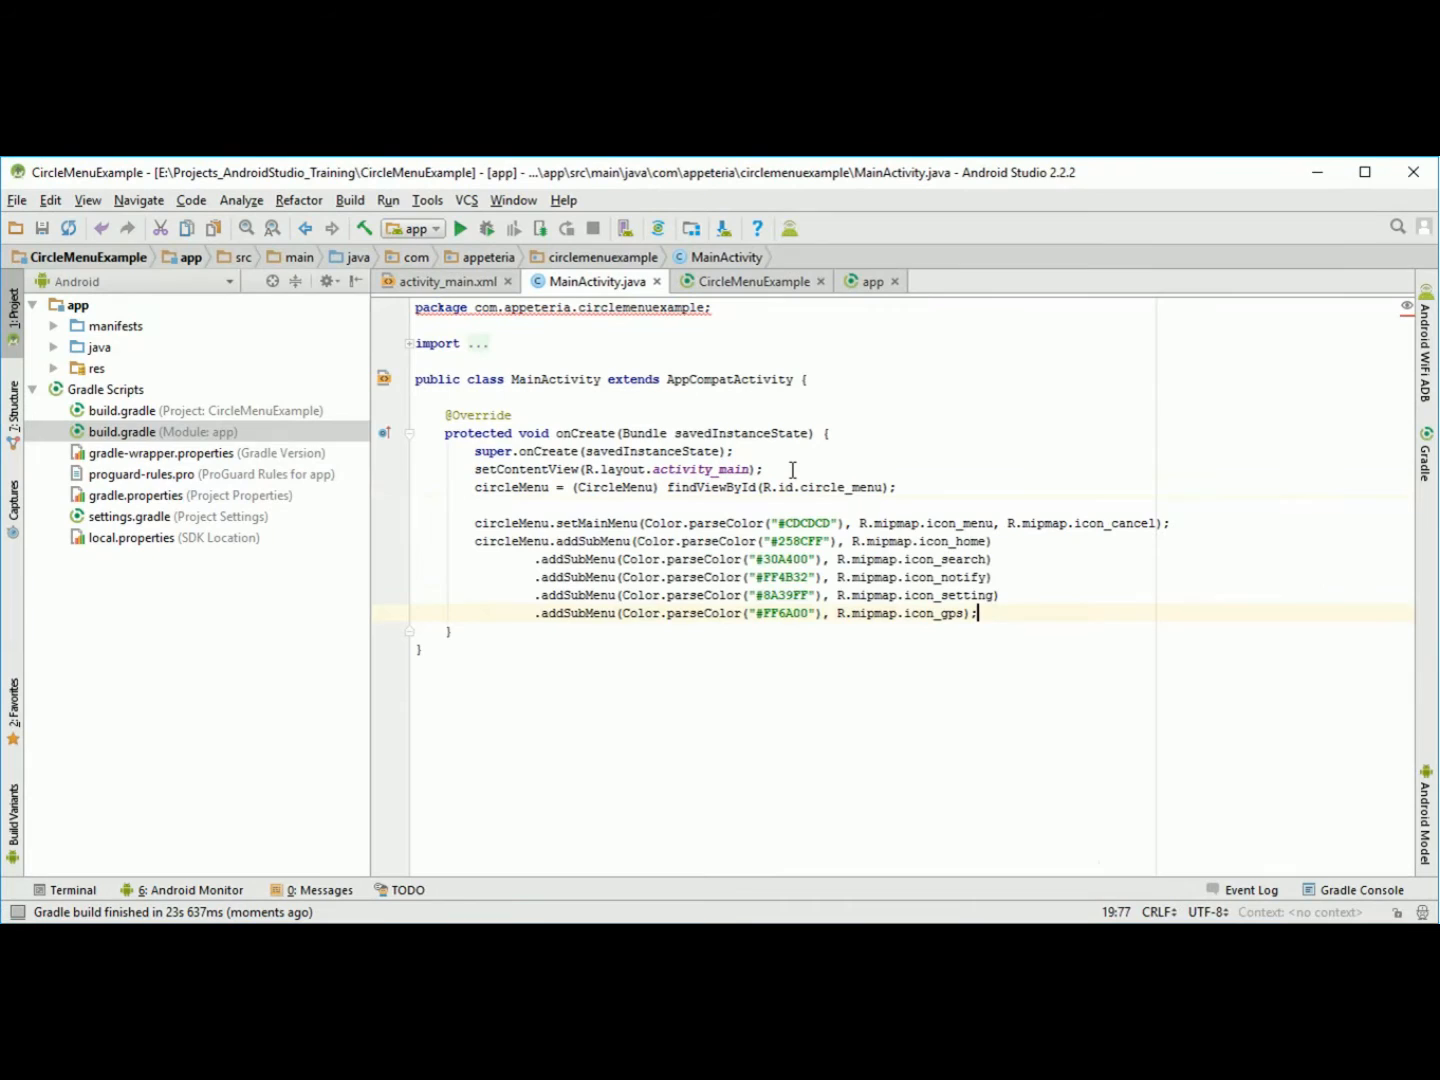
Declare a CircleMenu circleMenu field and import the CircleMenu and Color classes.
left_click(490, 396)
key("Return")
type("Ci")
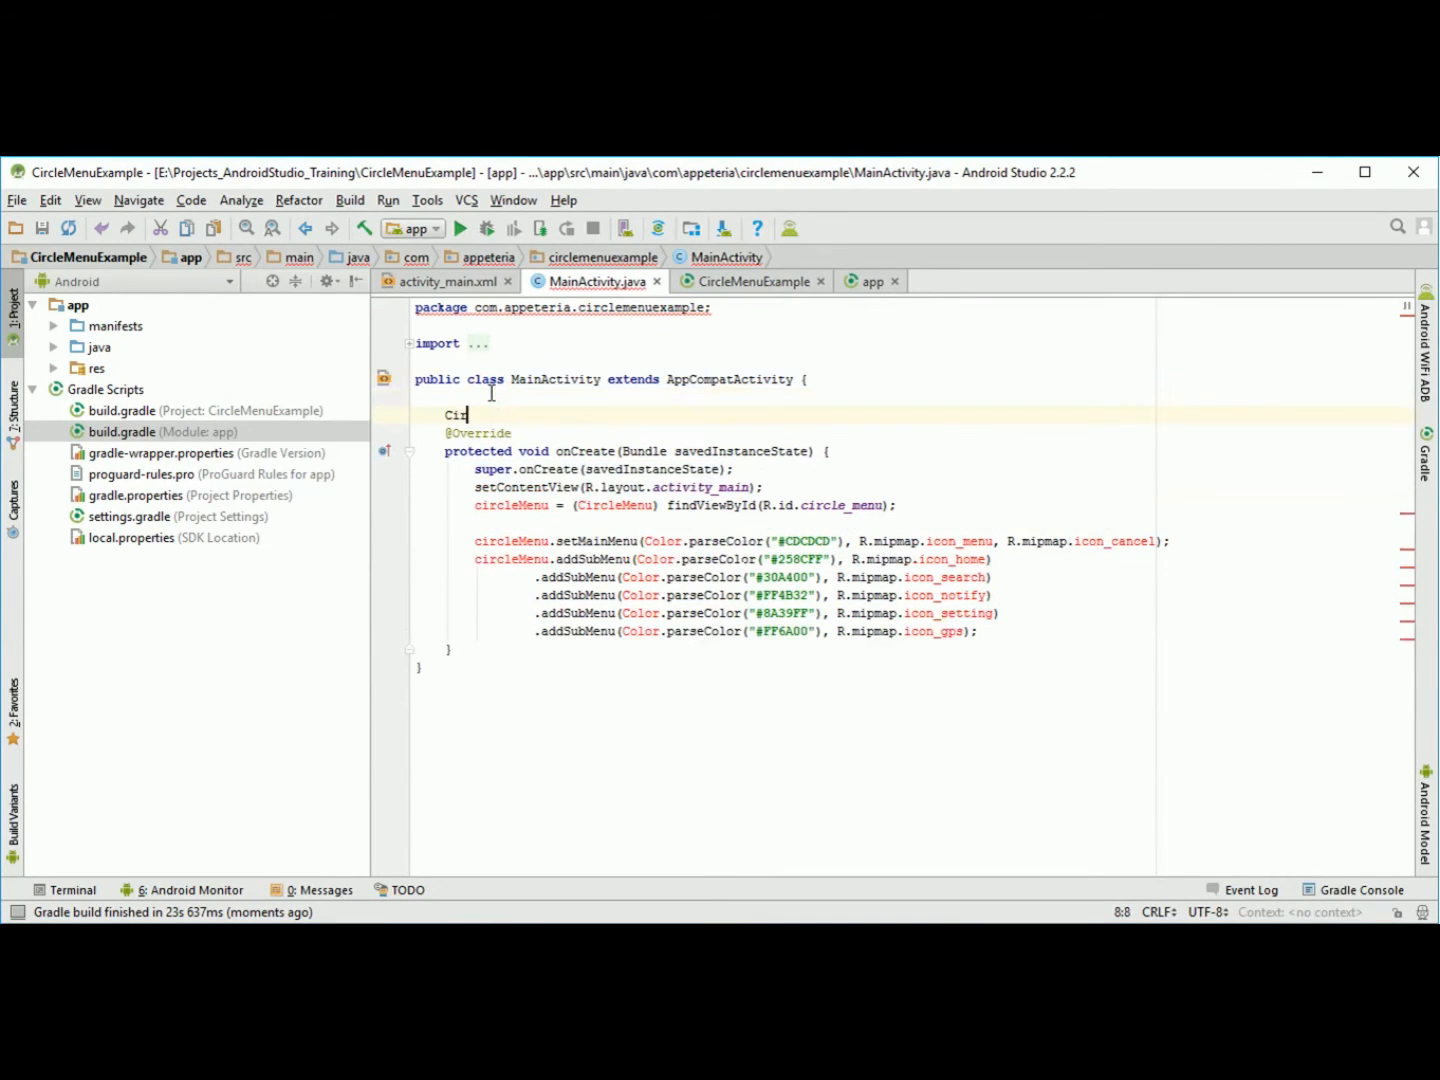
type("r")
key("Return")
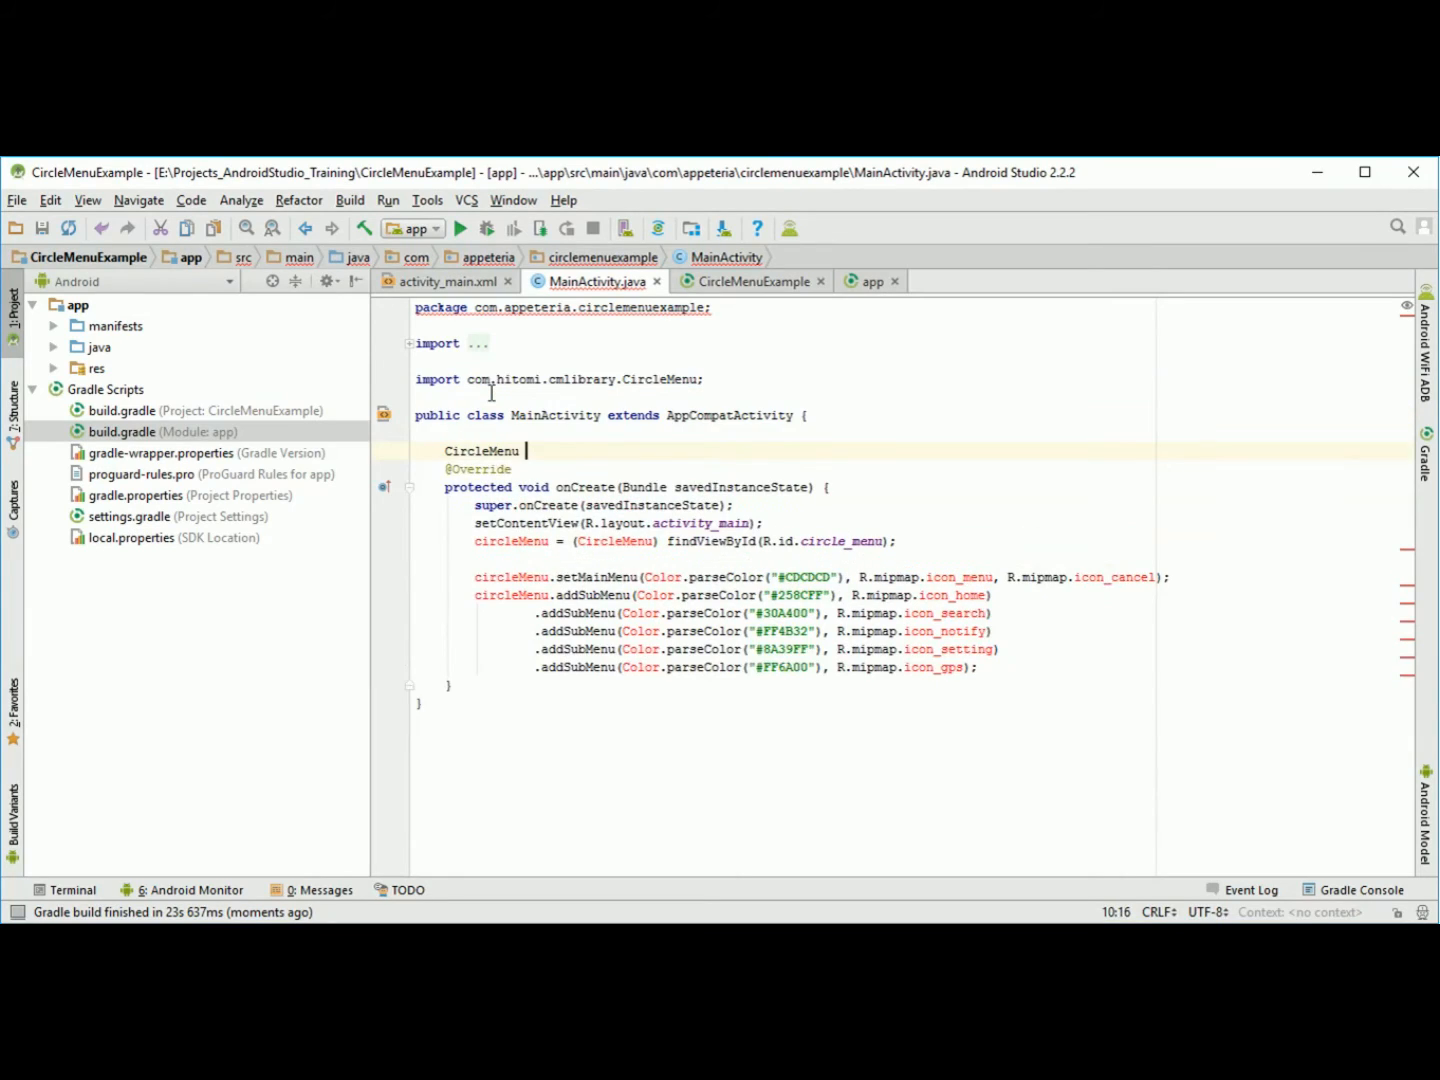
type("ci")
key("Return")
type(";")
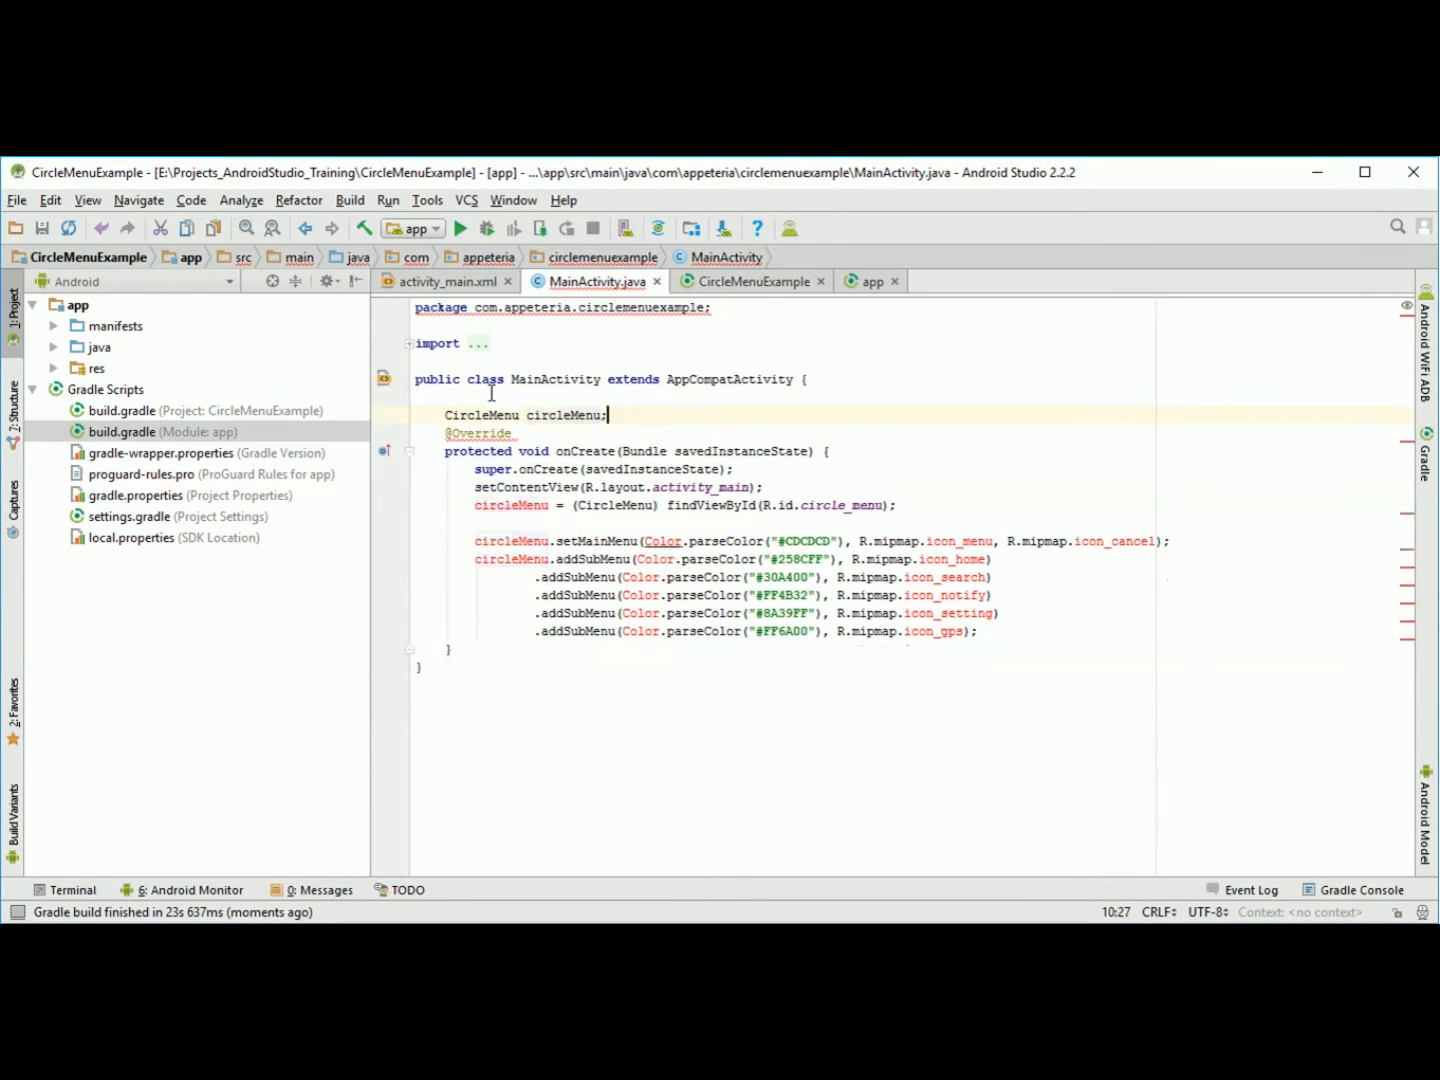
left_click(659, 541)
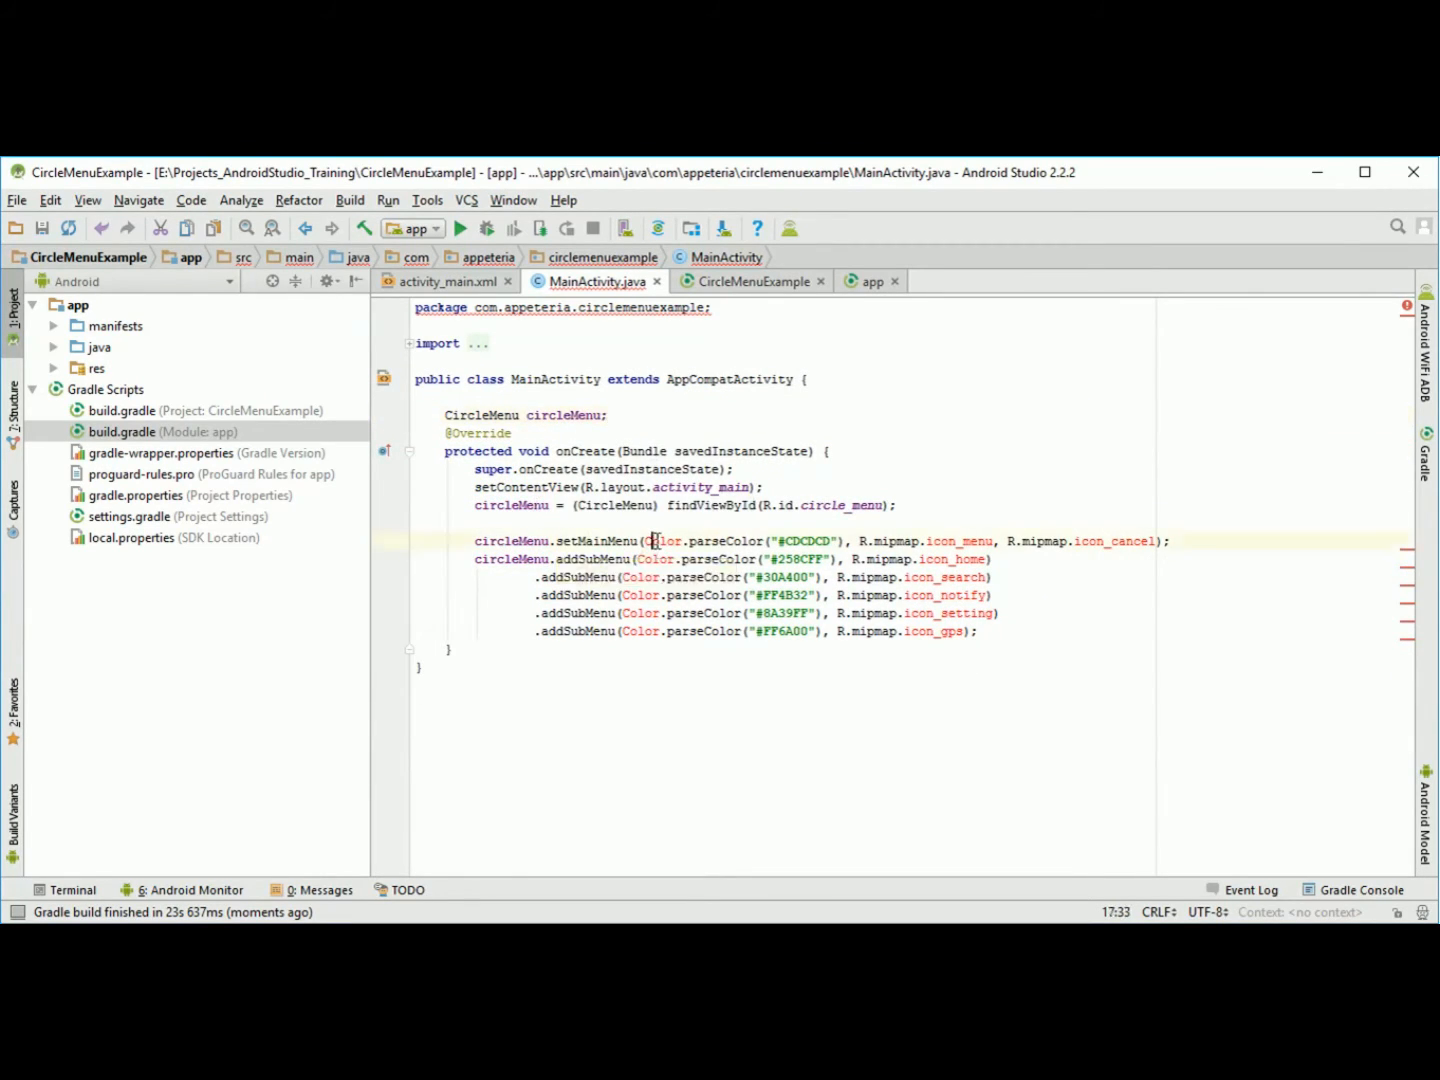
key("alt+Return")
key("Return")
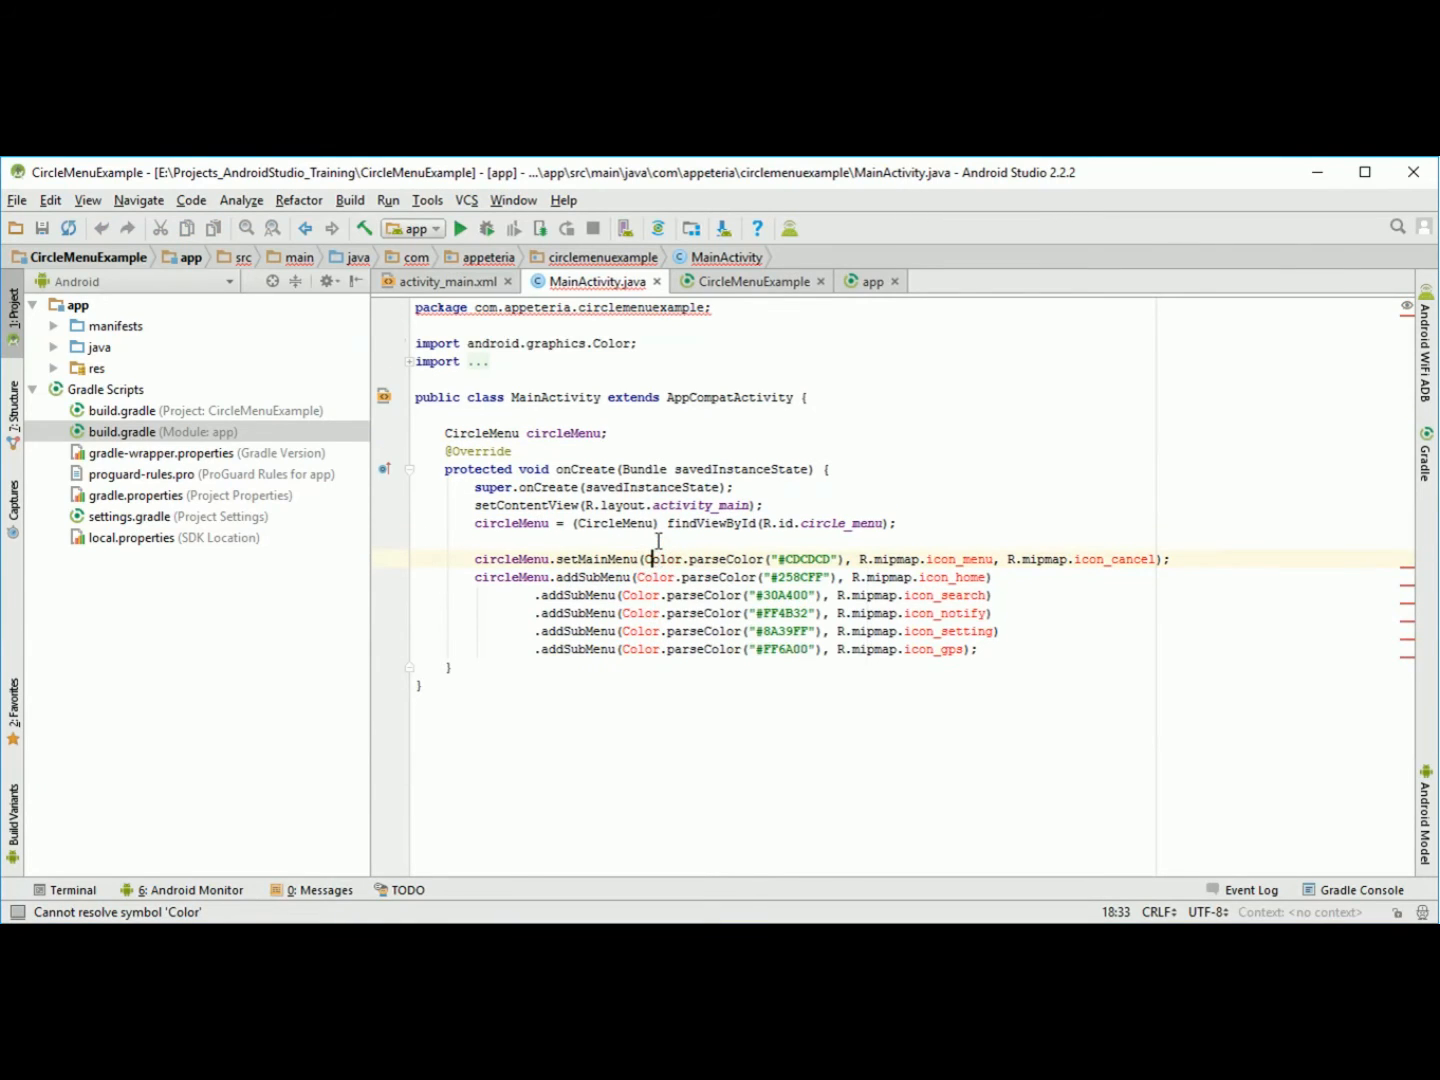
double_click(957, 542)
mouse_move(954, 578)
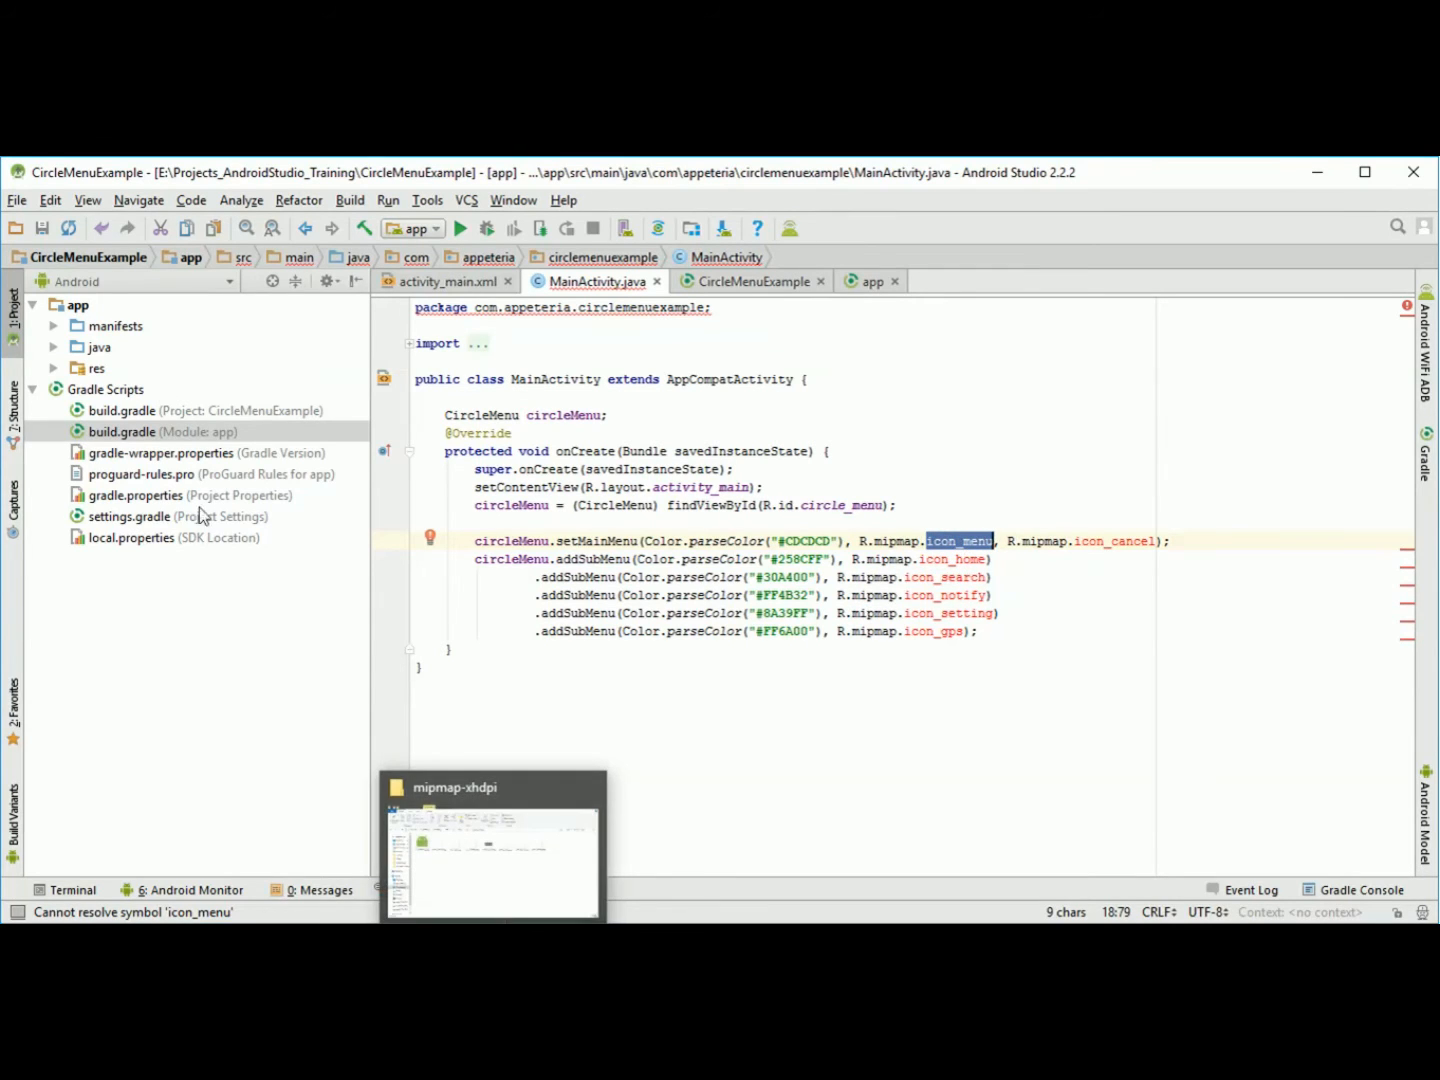
Copy the seven icons from icon_cancel.png through icon_setting.png in the library's mipmap-xhdpi folder.
key("alt+Tab")
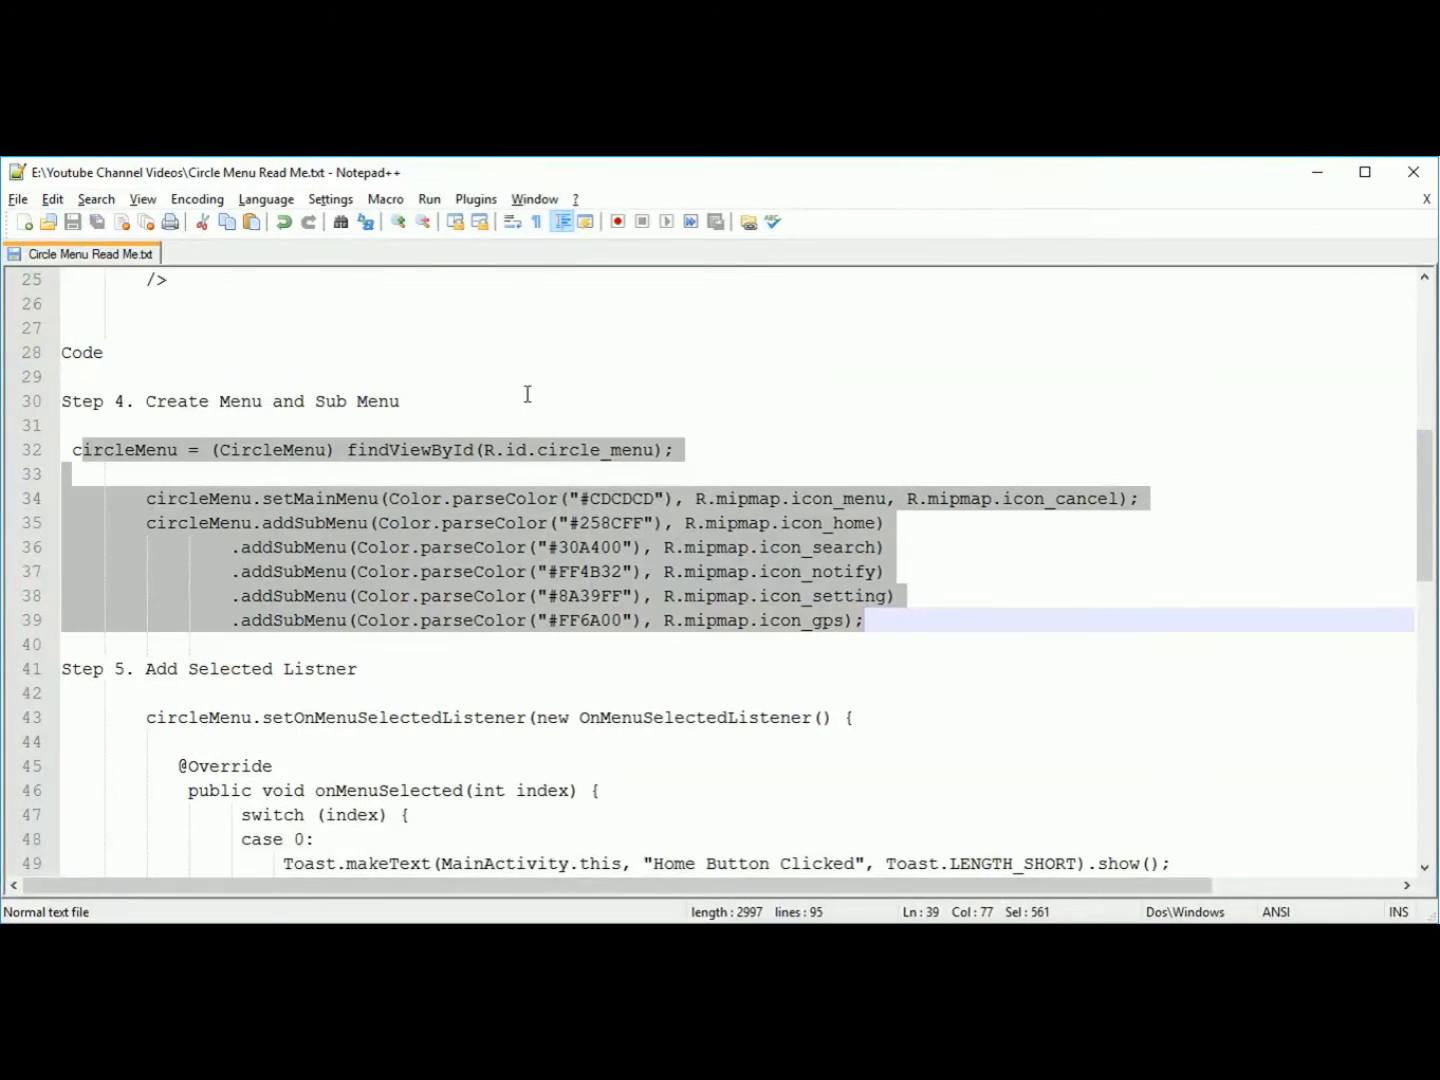
key("alt+Tab")
left_click(349, 422)
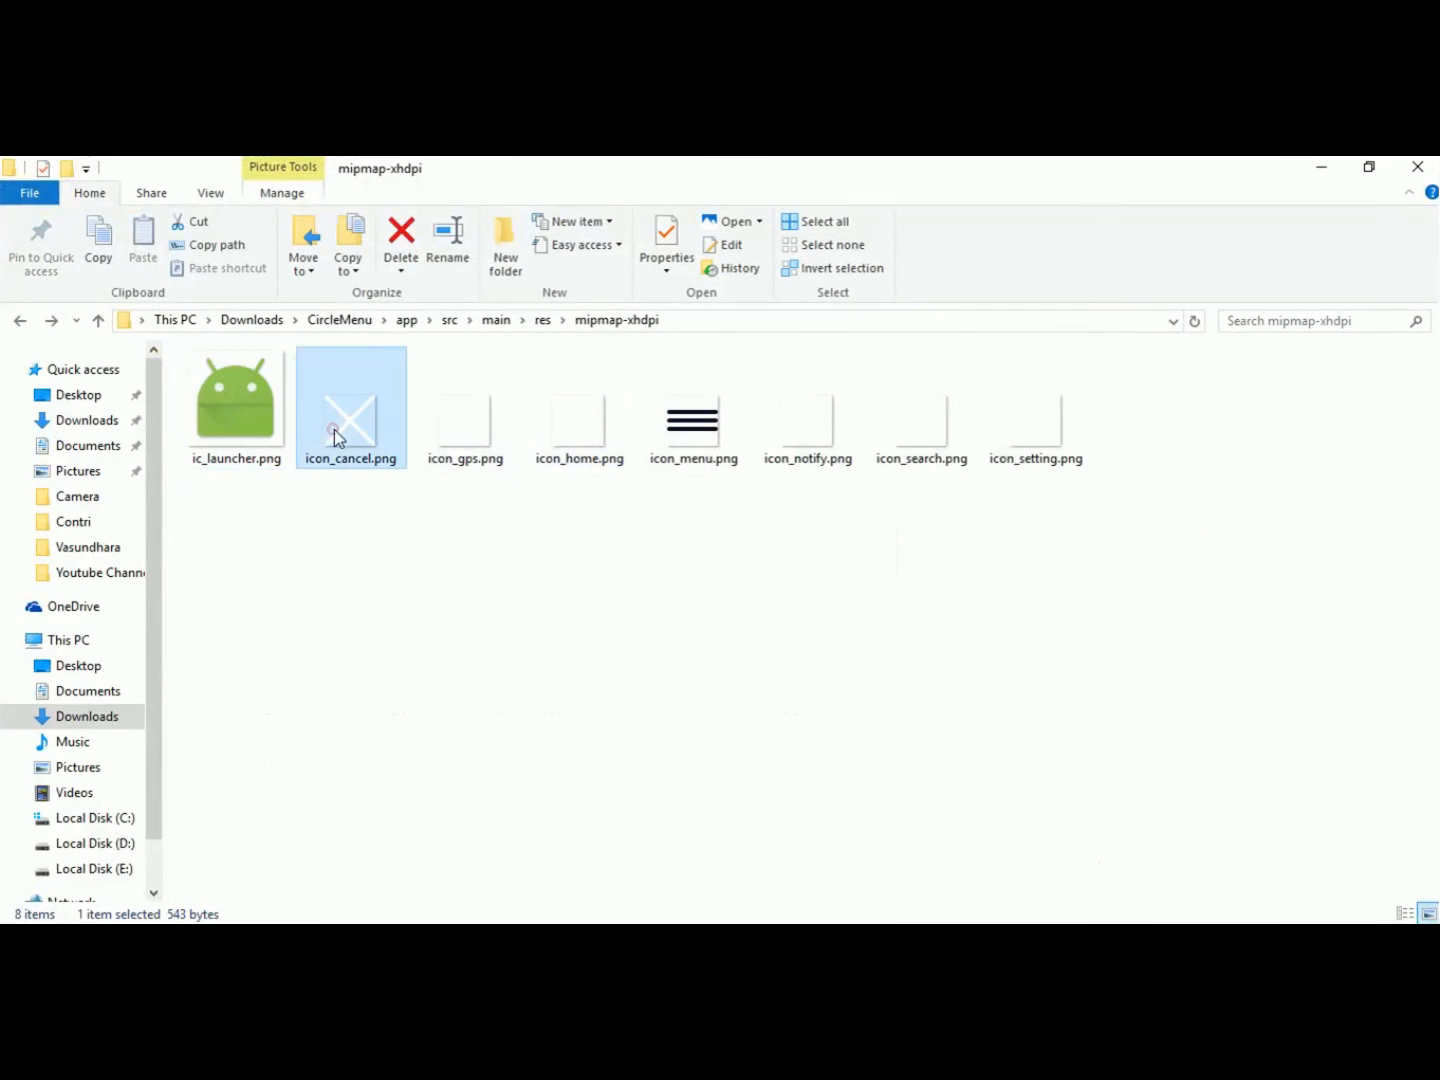
left_click(1063, 442, "shift")
key("ctrl+c")
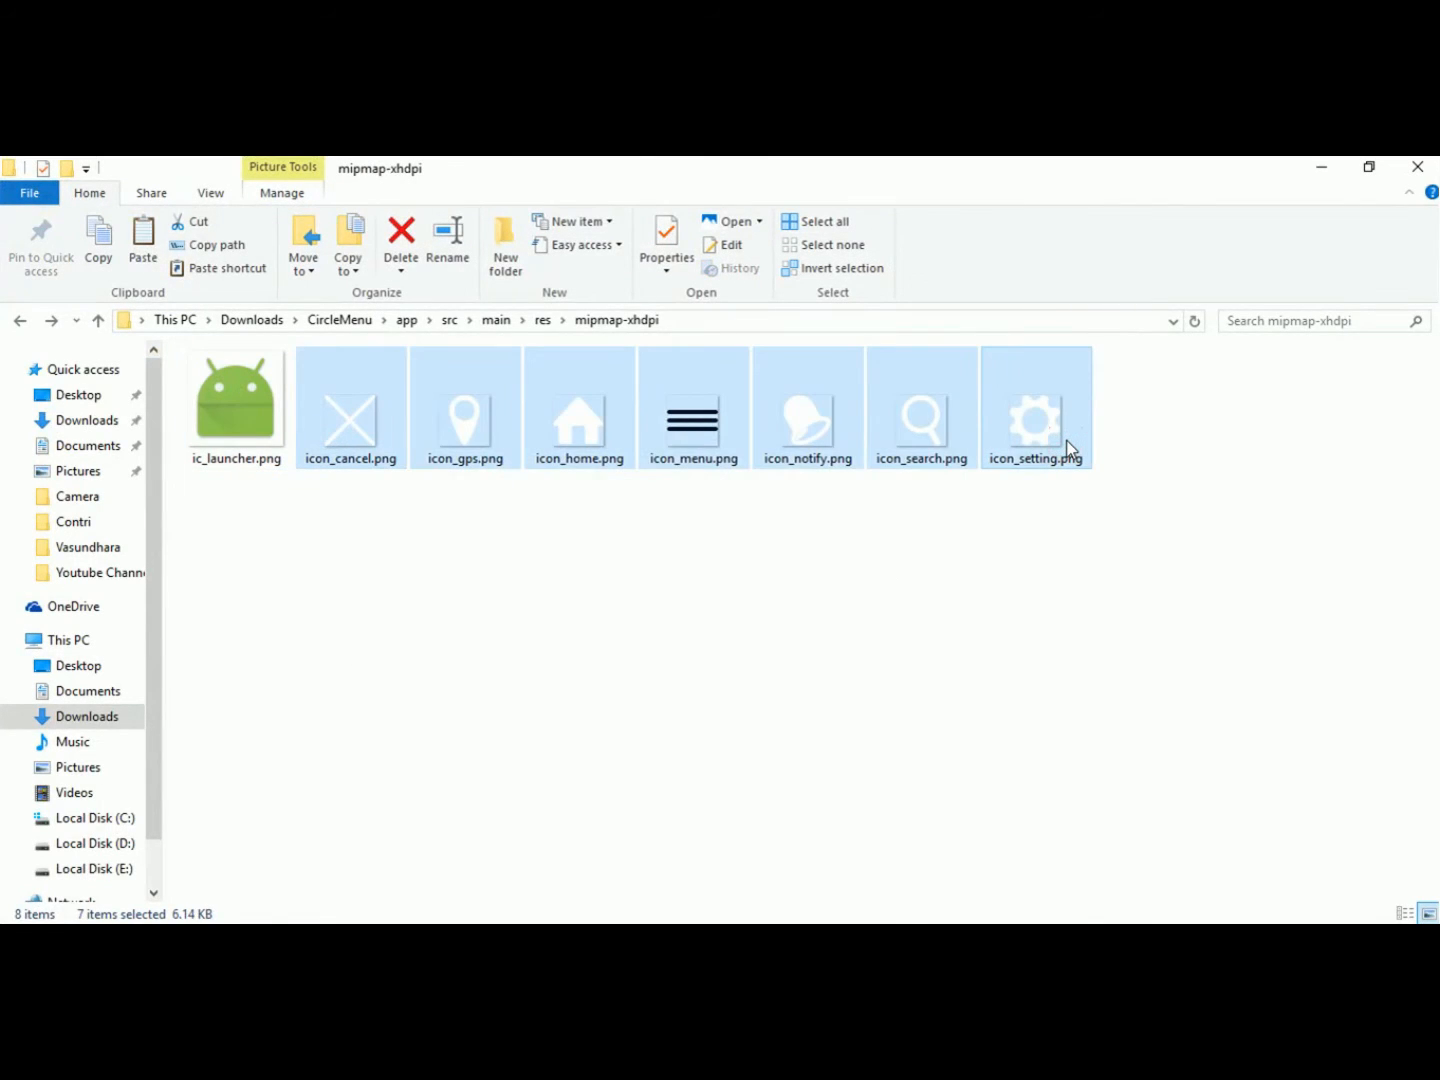
key("alt+Tab")
key("alt+Tab")
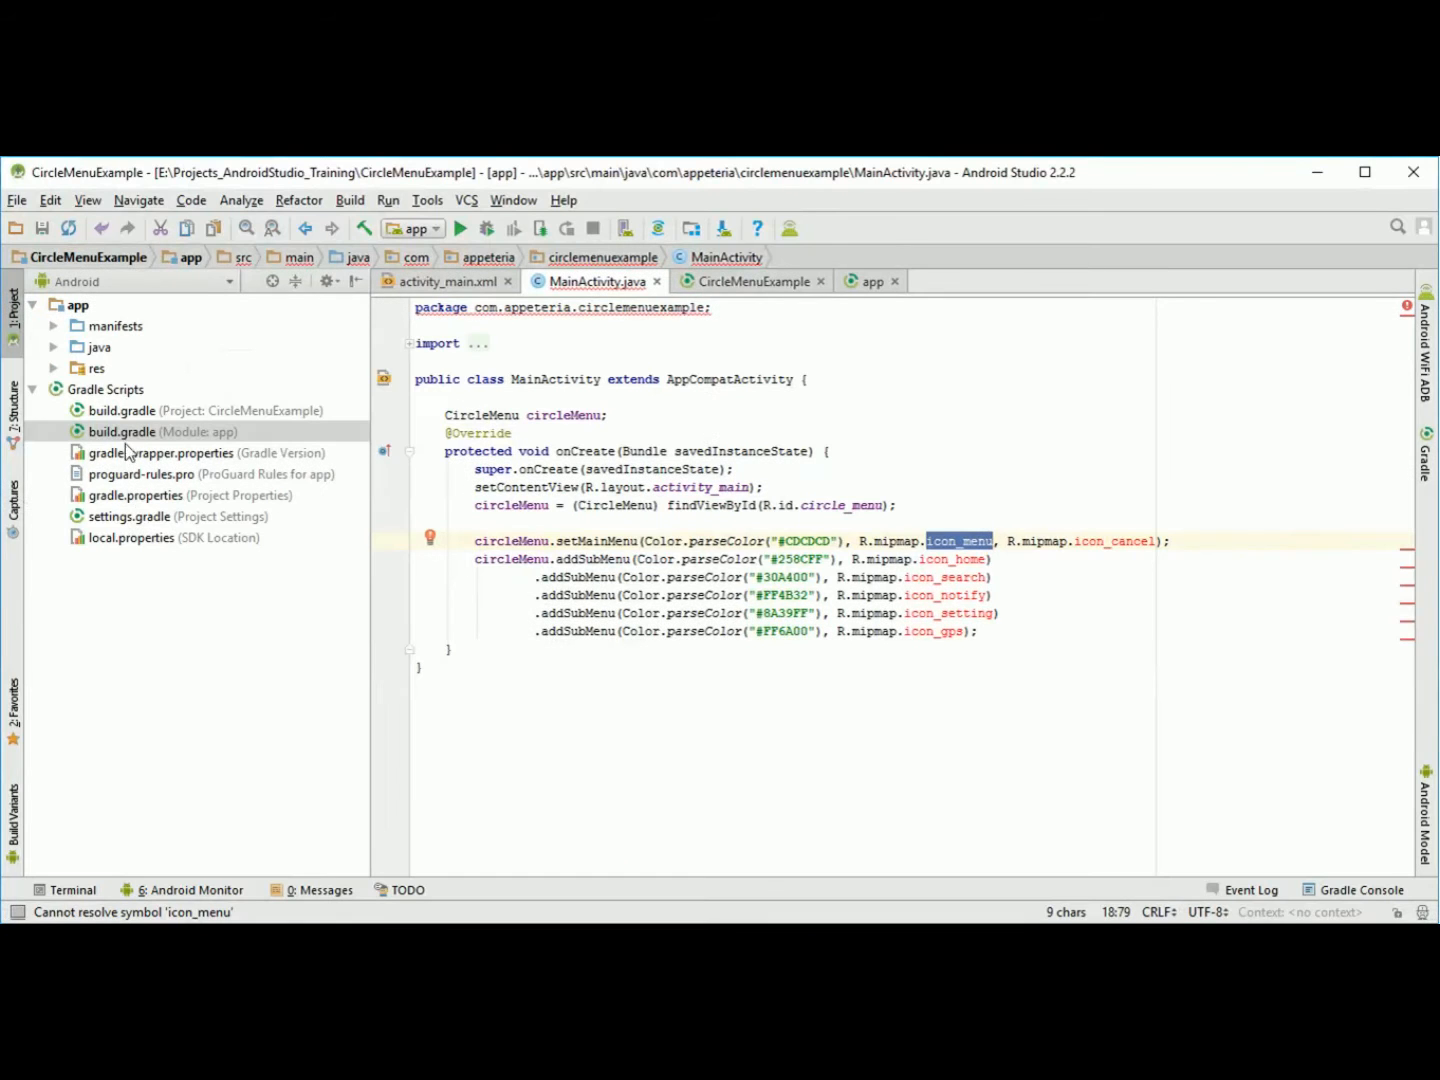
Paste the seven icon images into the project's mipmap-xhdpi resource folder.
left_click(53, 369)
left_click(124, 389)
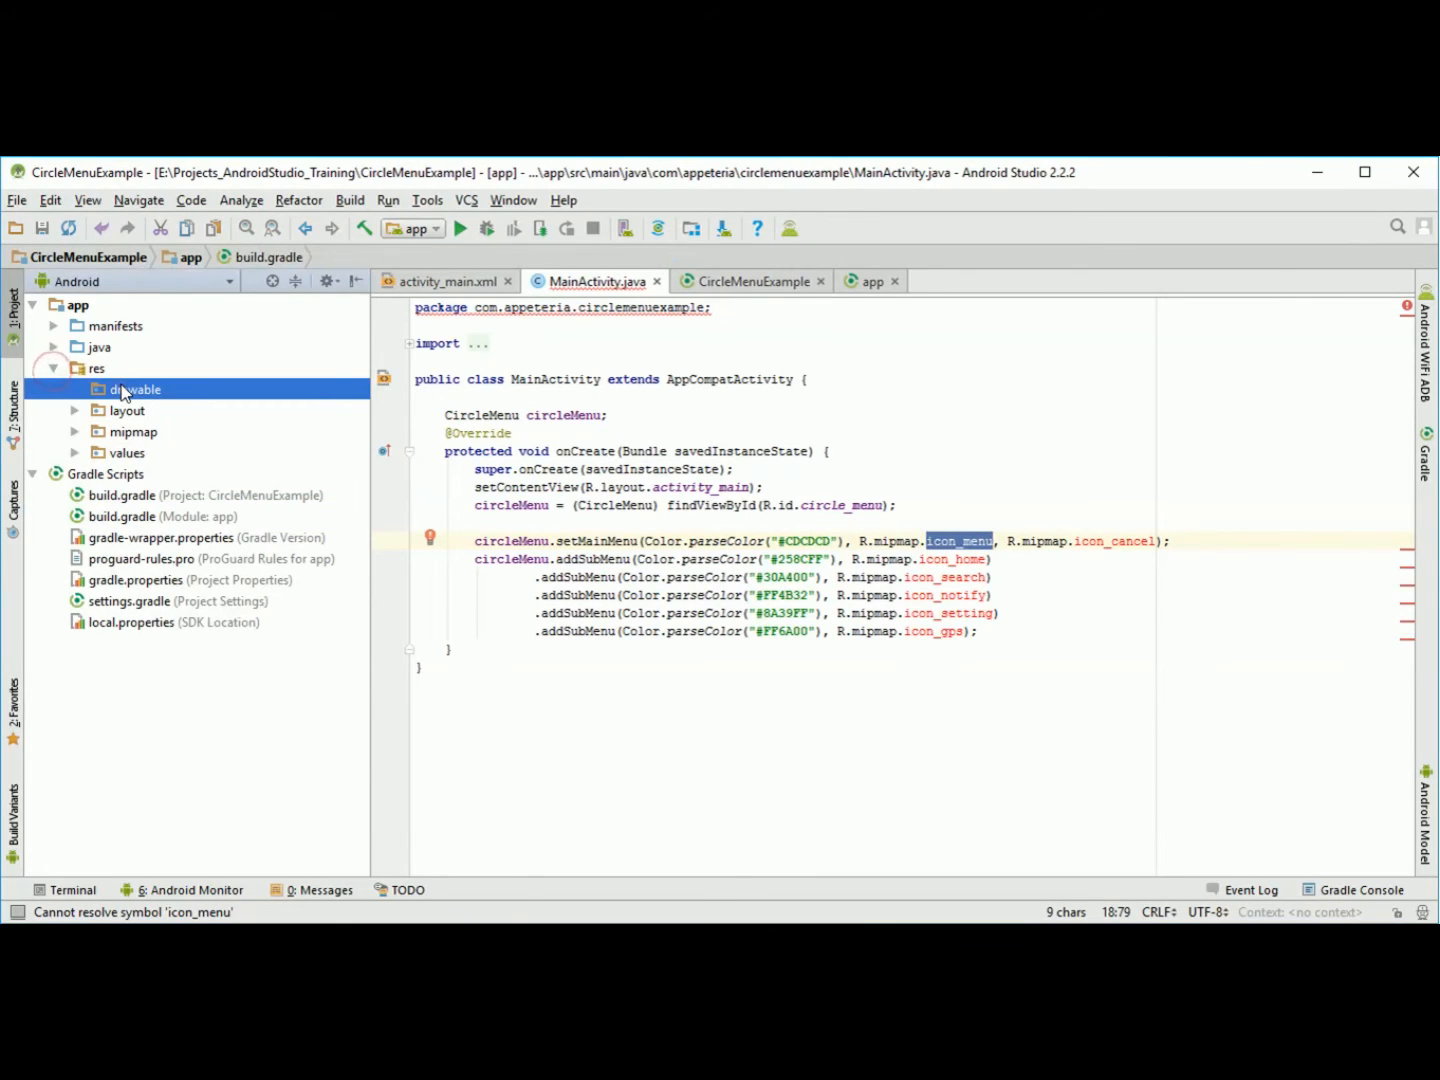
left_click(133, 433)
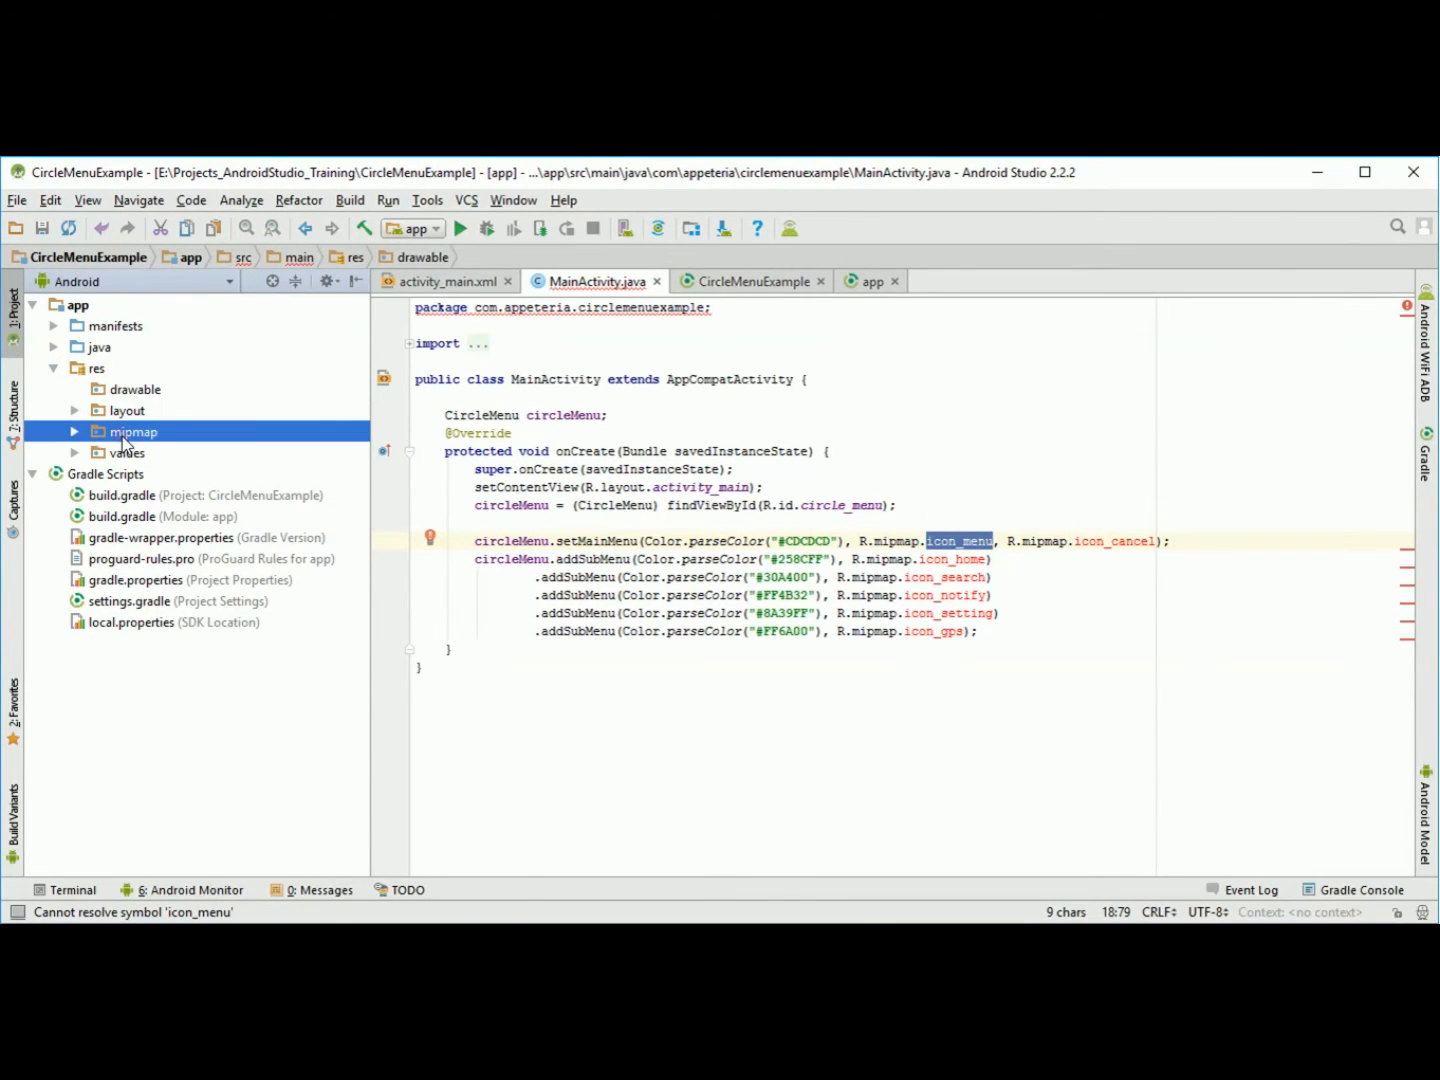
key("ctrl+v")
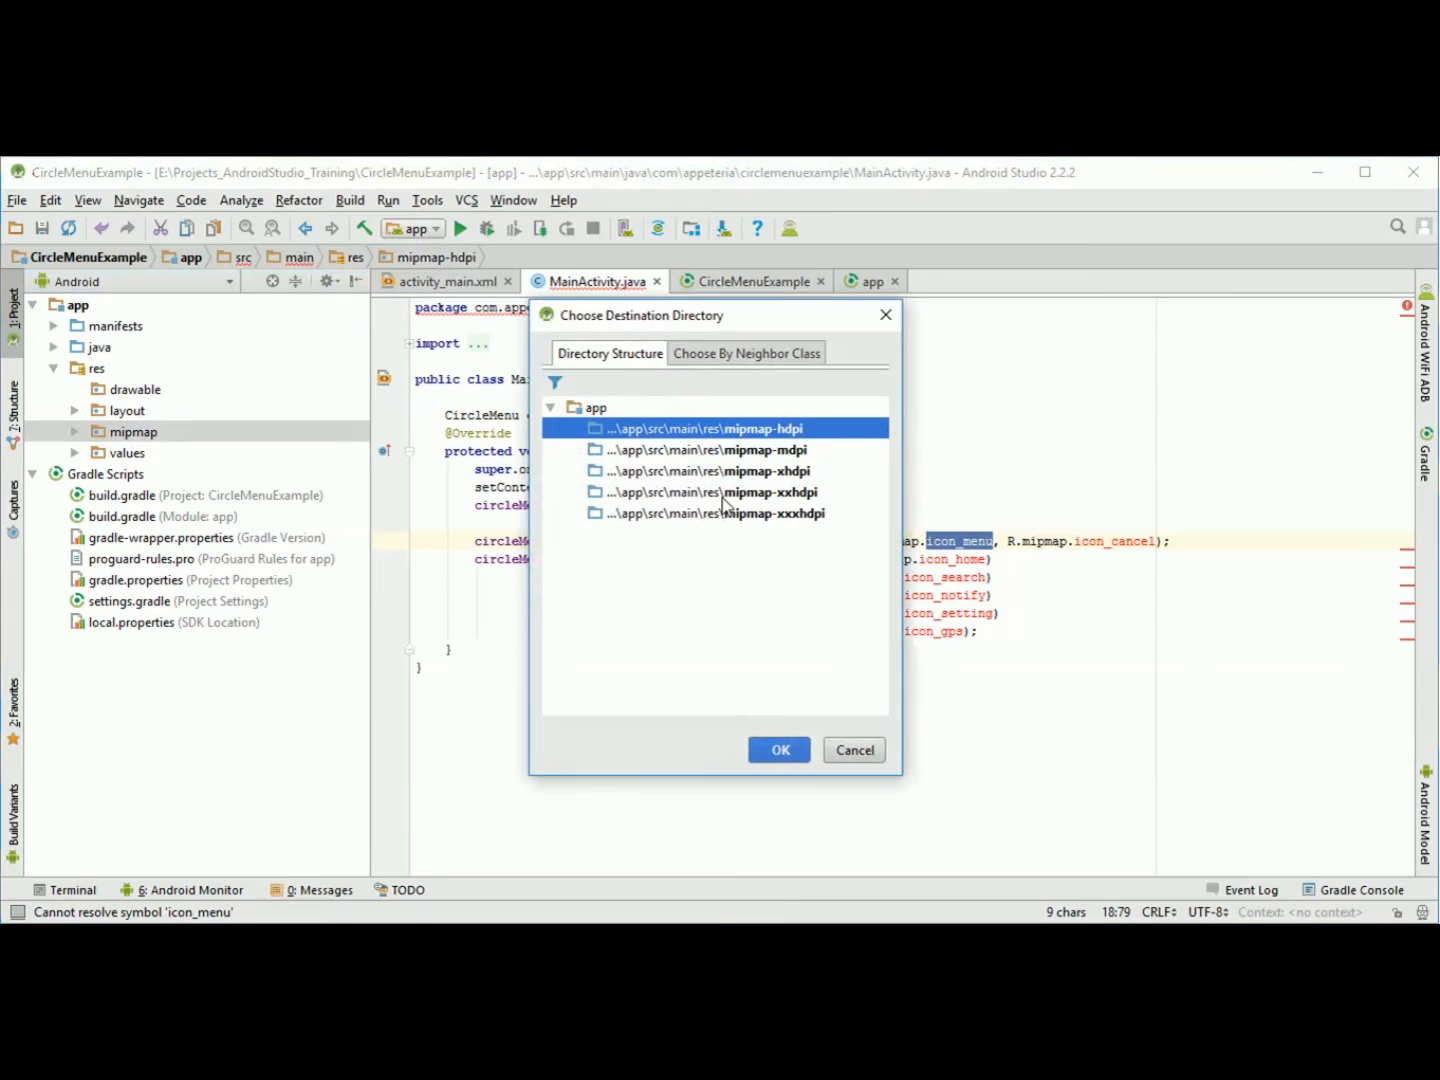
left_click(765, 471)
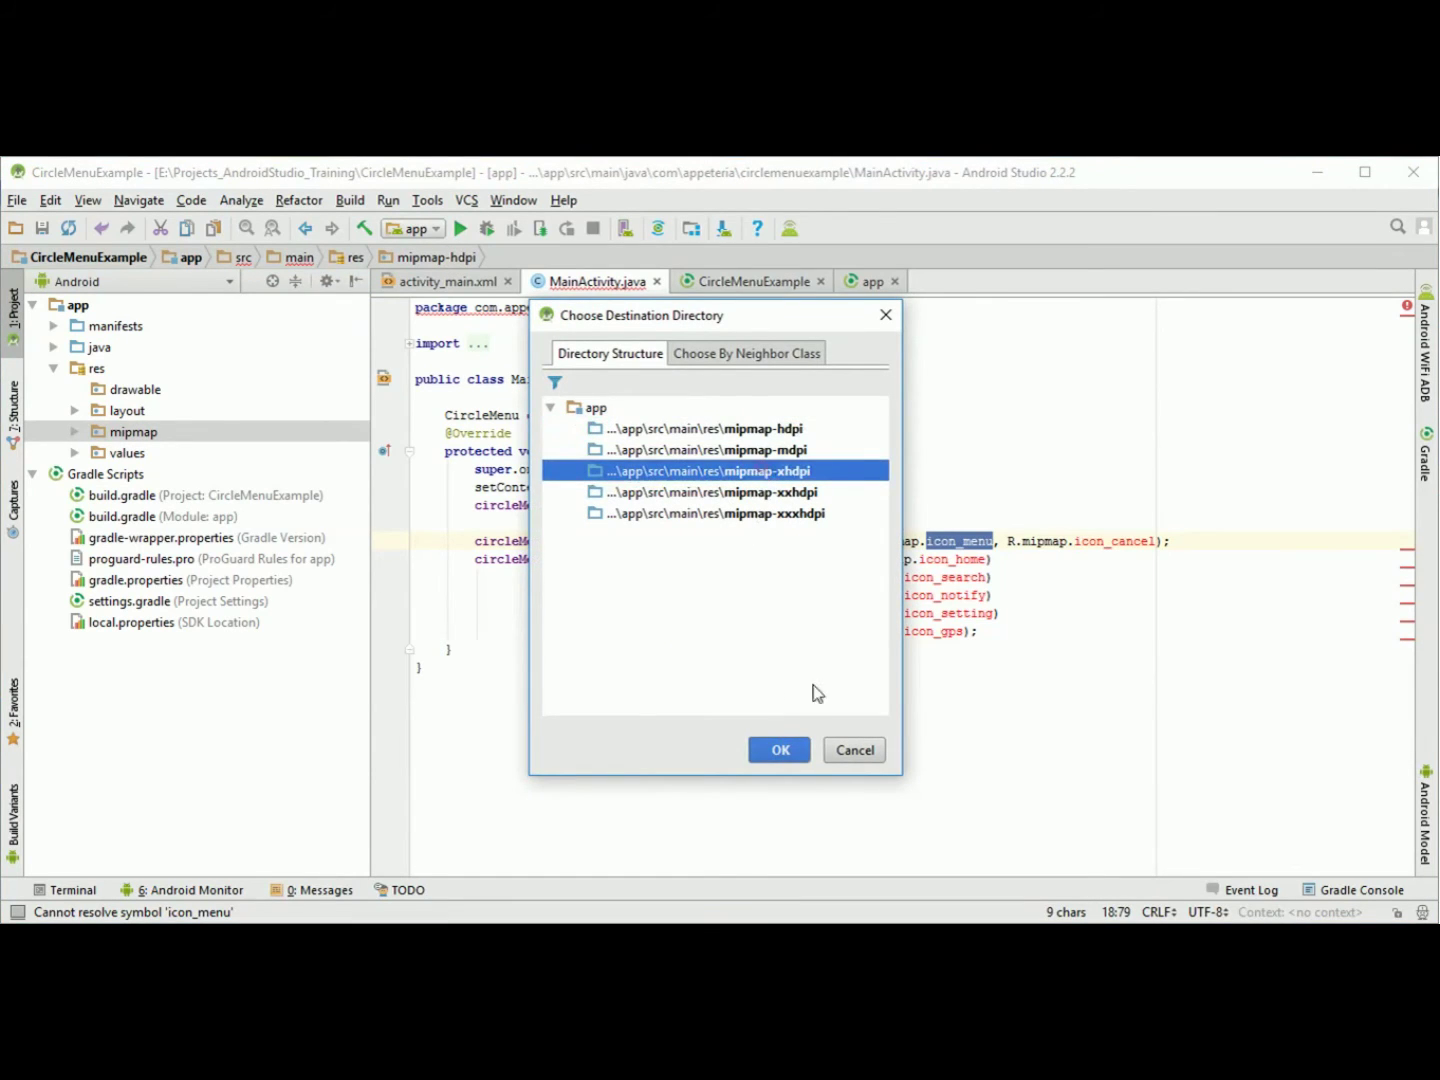
left_click(780, 749)
key("Return")
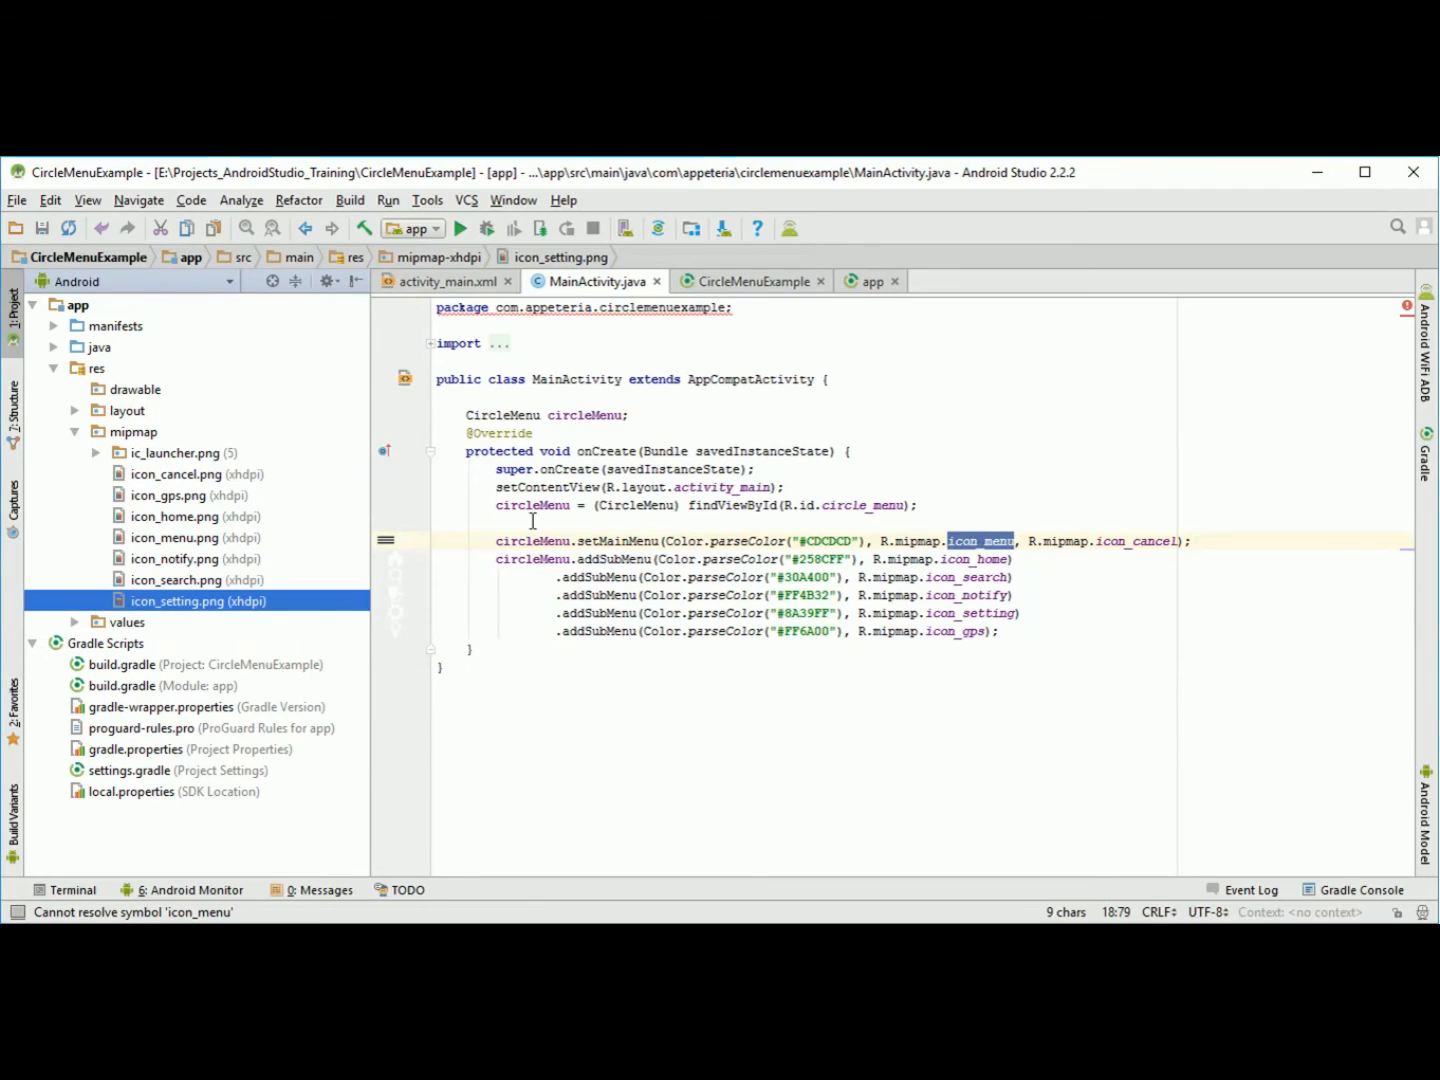
Select the Step 5 menu selection listener code (lines 43–67) in the read-me.
key("alt+Tab")
scroll(540, 506, "down", 3)
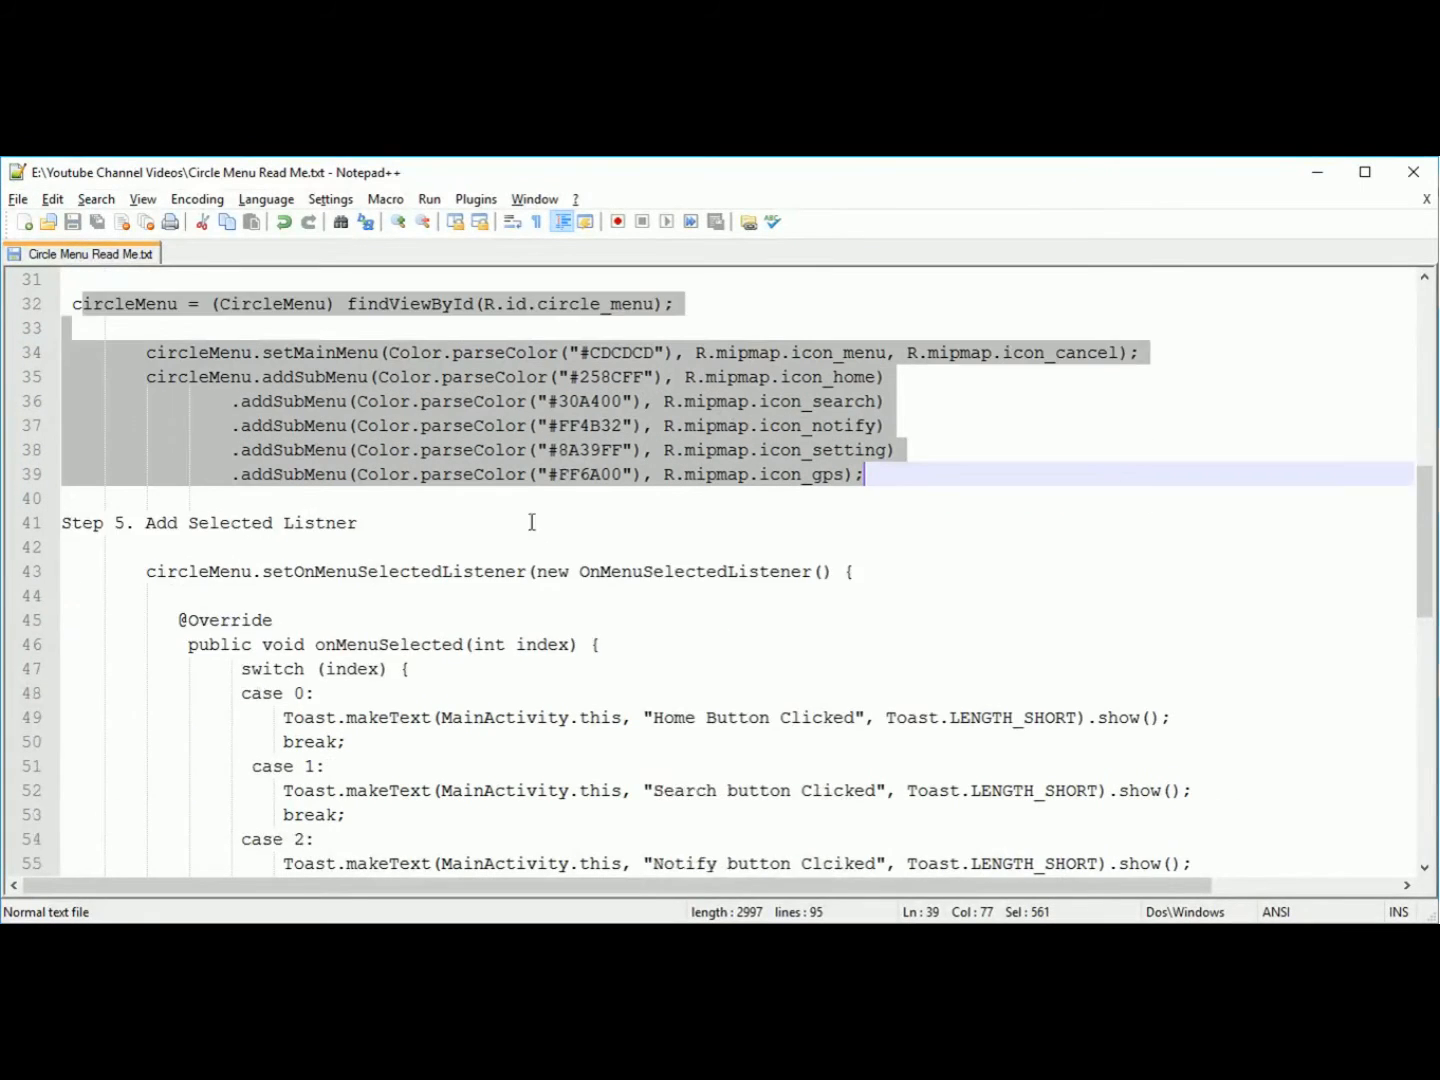
scroll(338, 507, "down", 3)
left_click(147, 498)
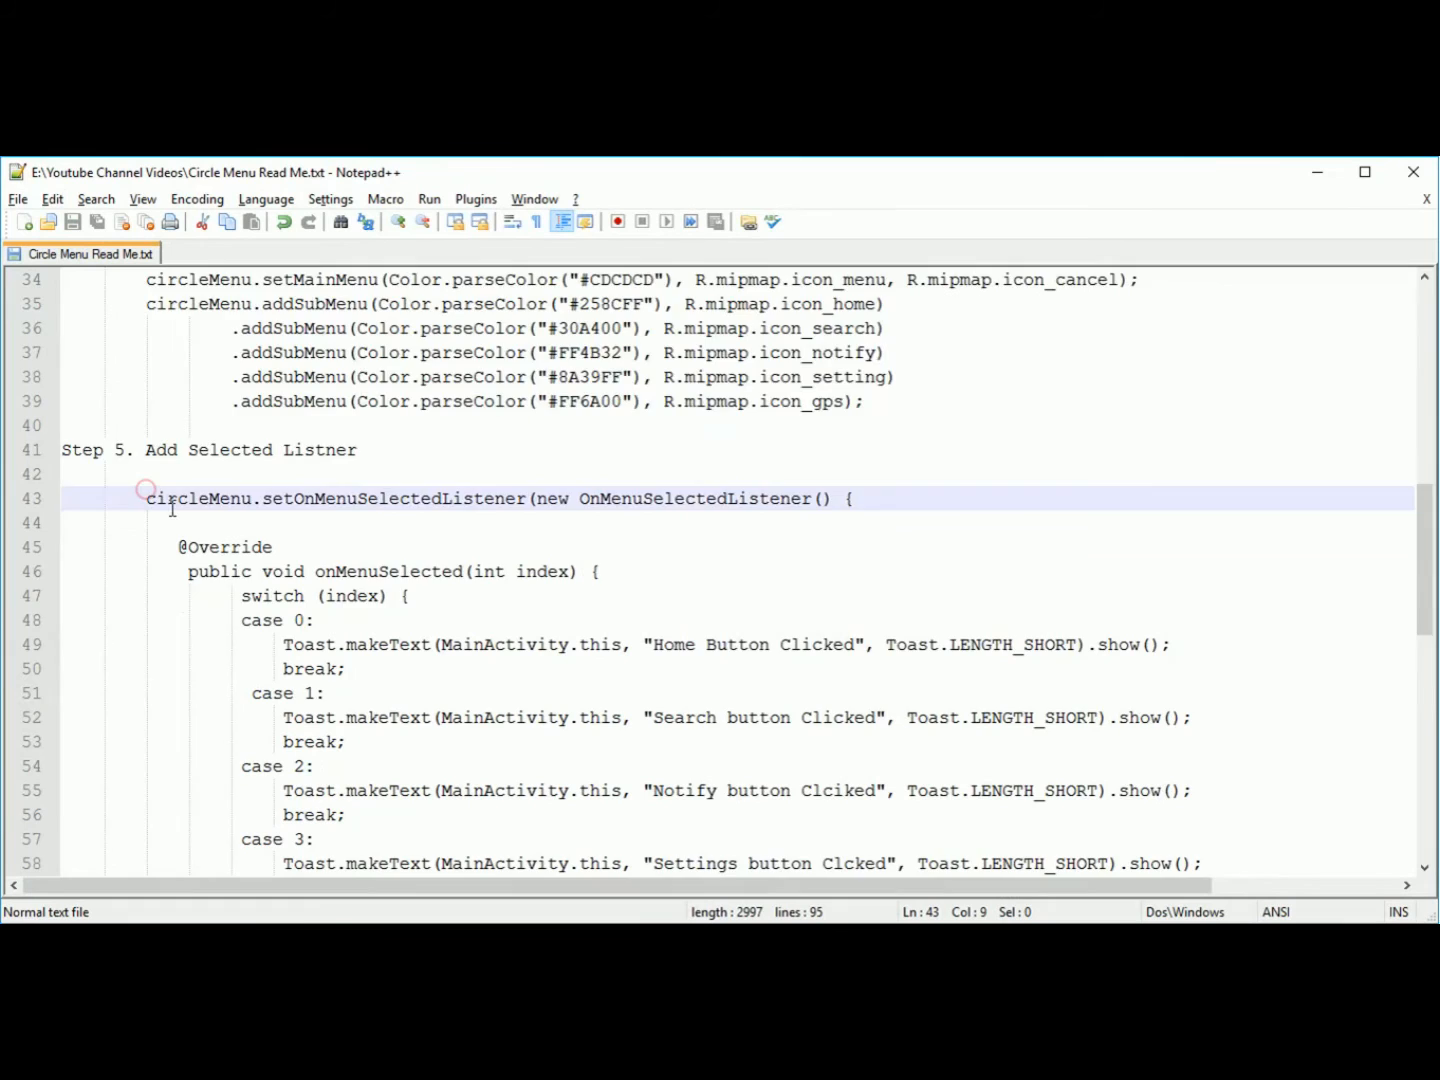
scroll(148, 498, "down", 3)
scroll(270, 506, "down", 3)
left_click(236, 630, "shift")
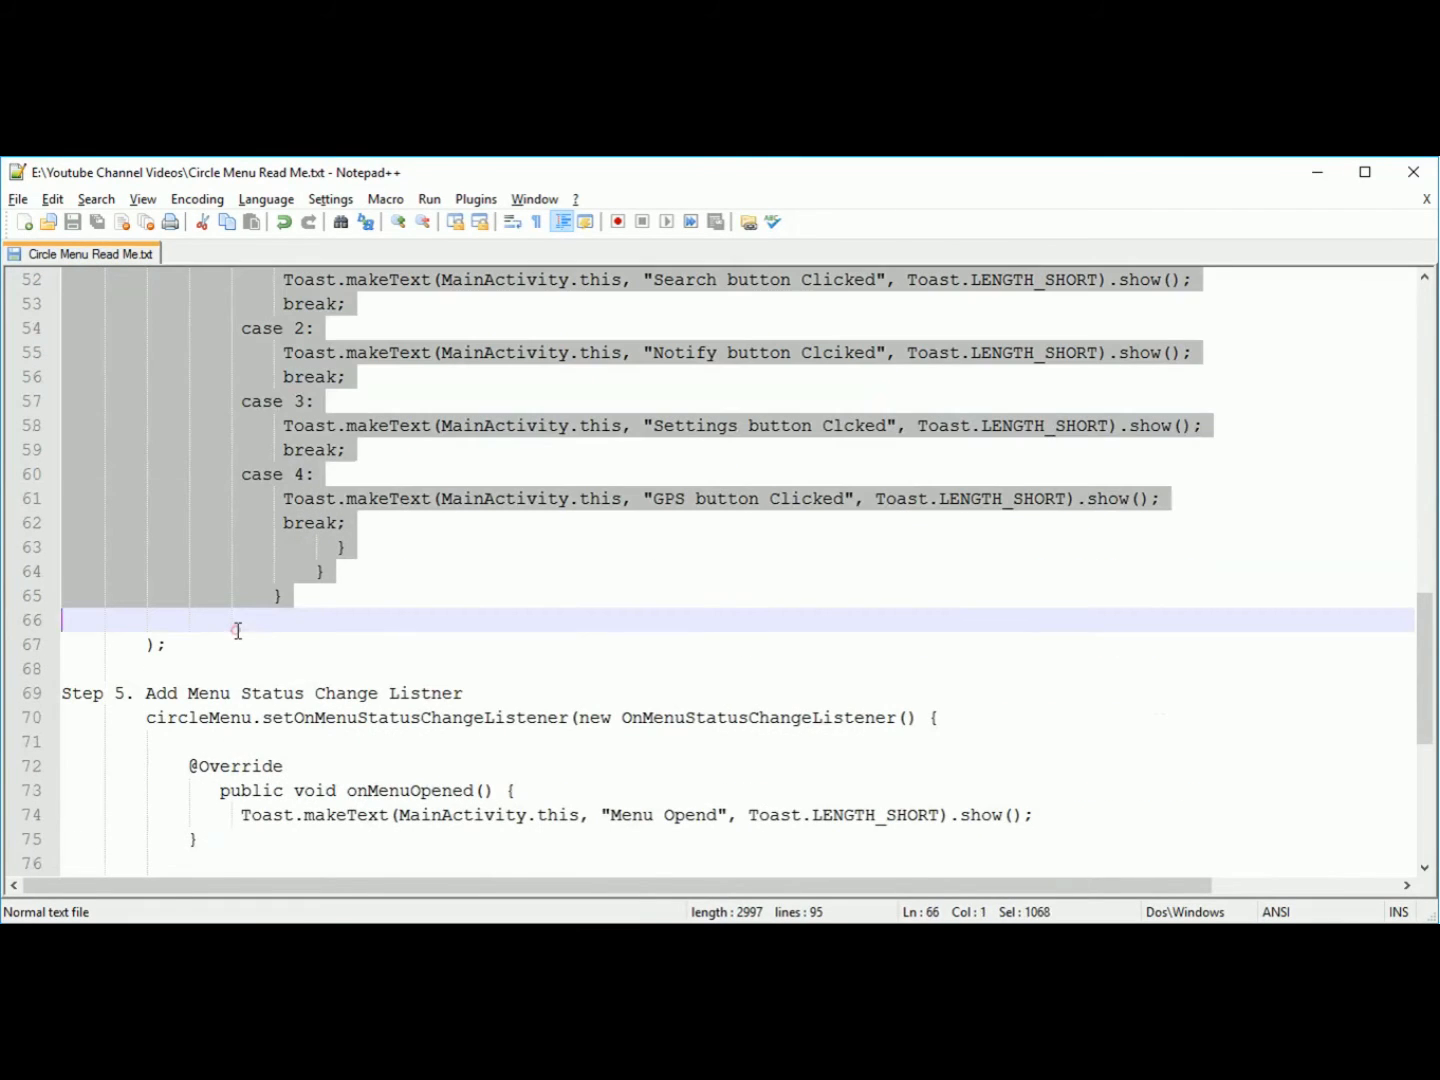
left_click(216, 653, "shift")
Paste the menu selection listener with its five sub-menu toasts after the submenu setup in onCreate.
key("ctrl+c")
key("alt+Tab")
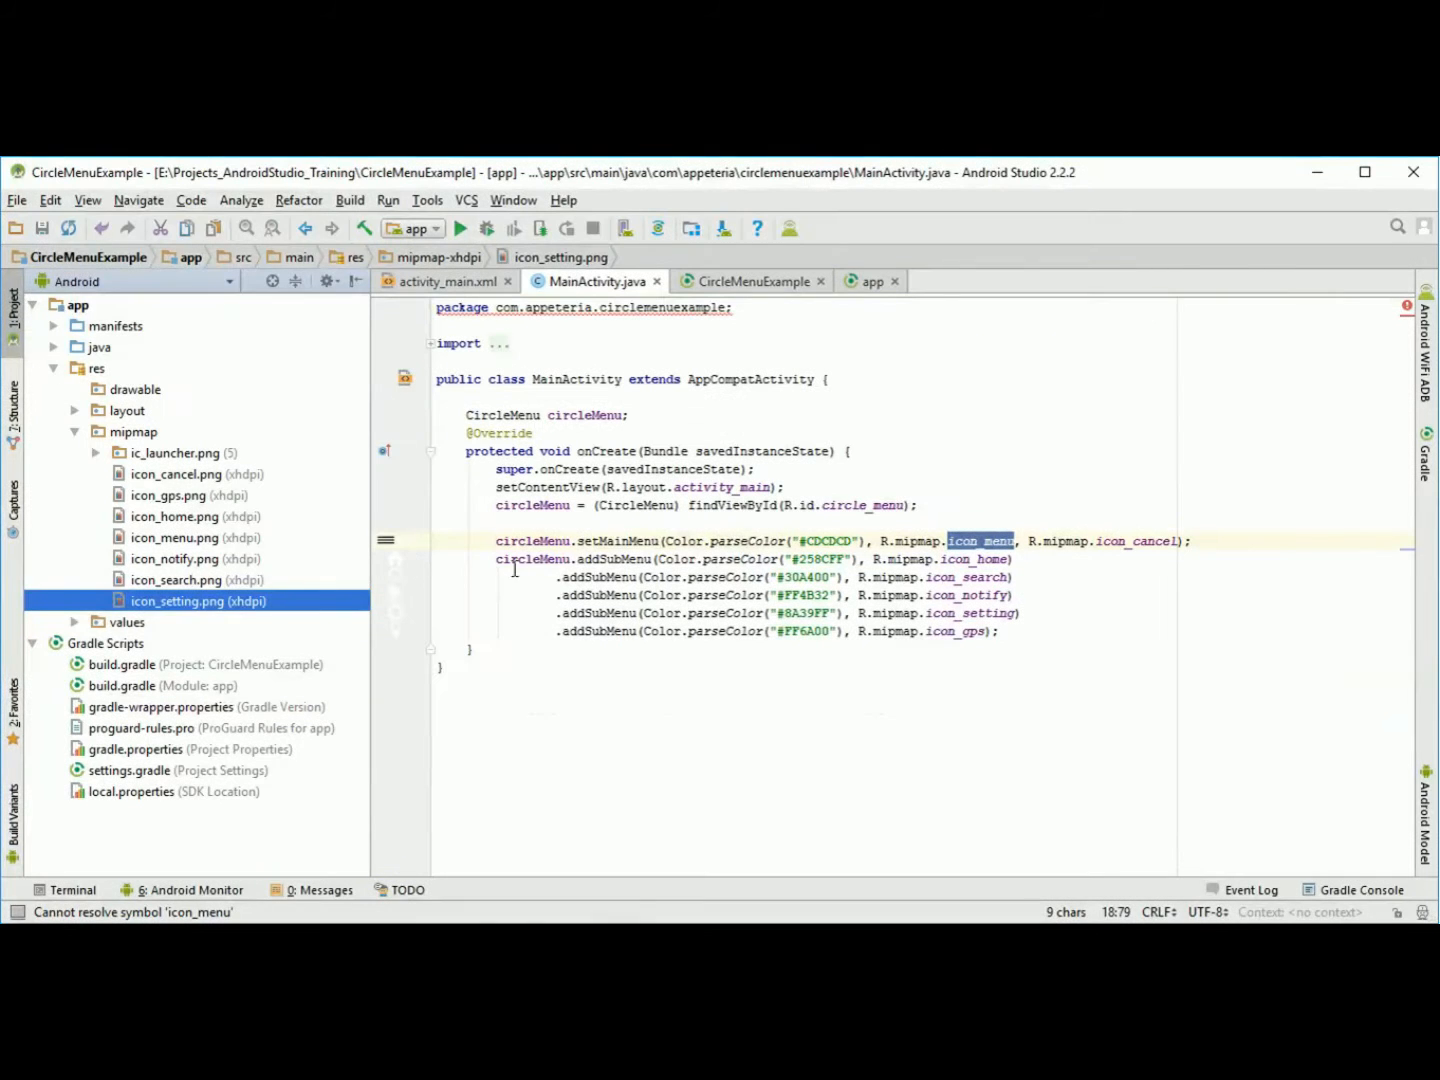
left_click(1024, 630)
key("Return")
key("Return")
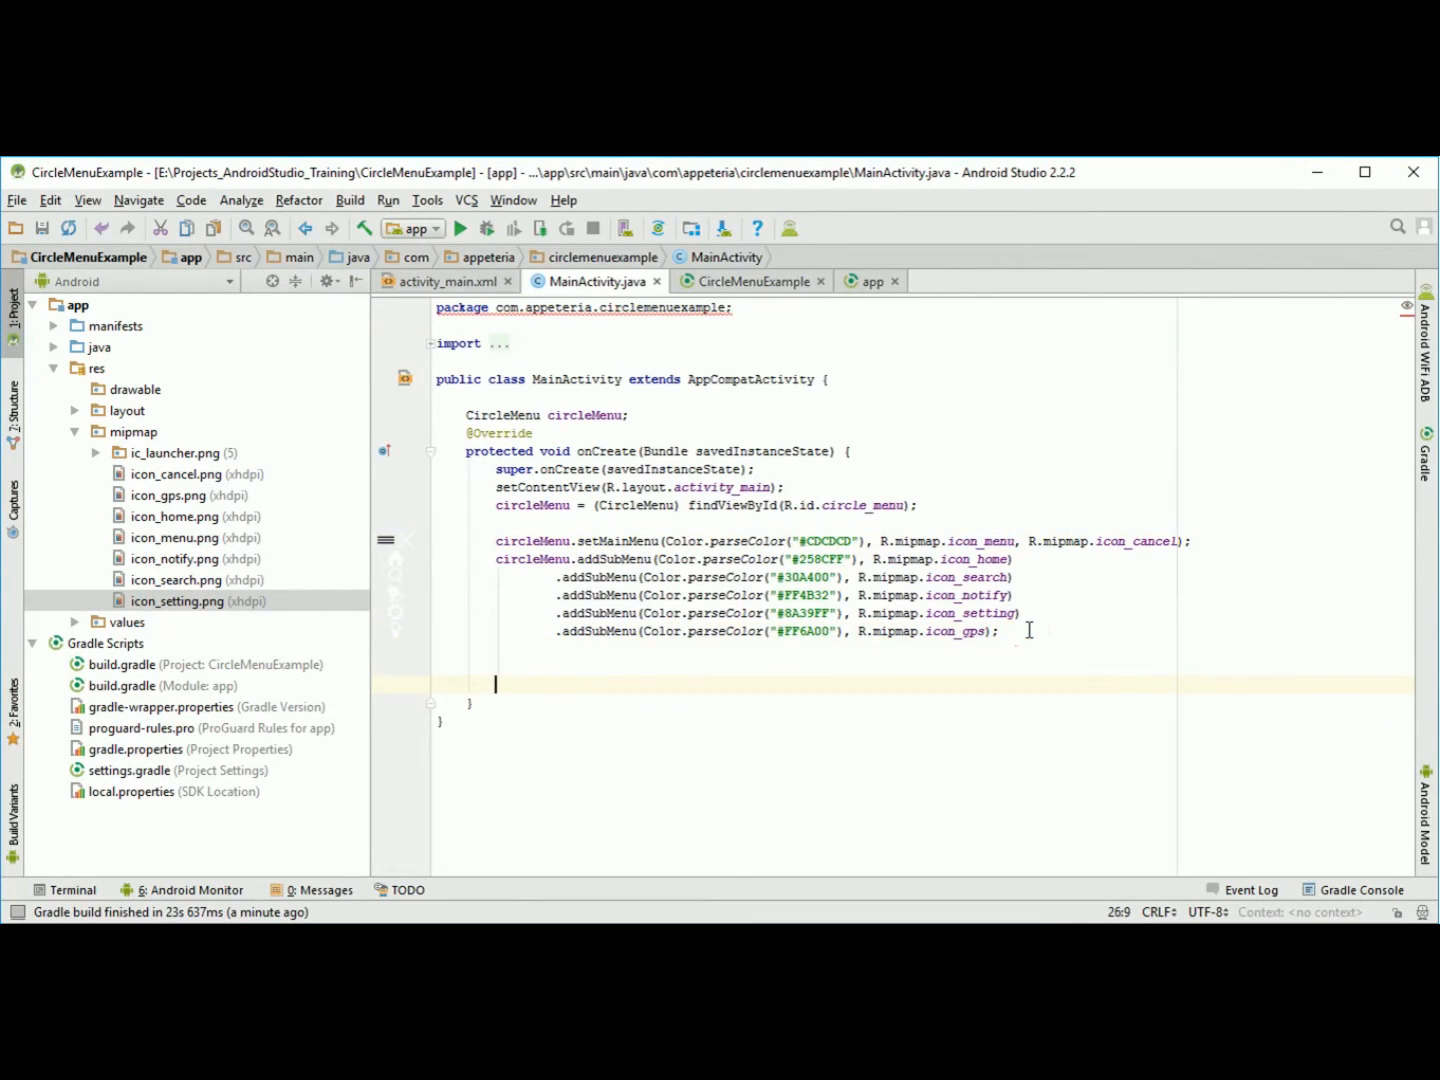
key("ctrl+v")
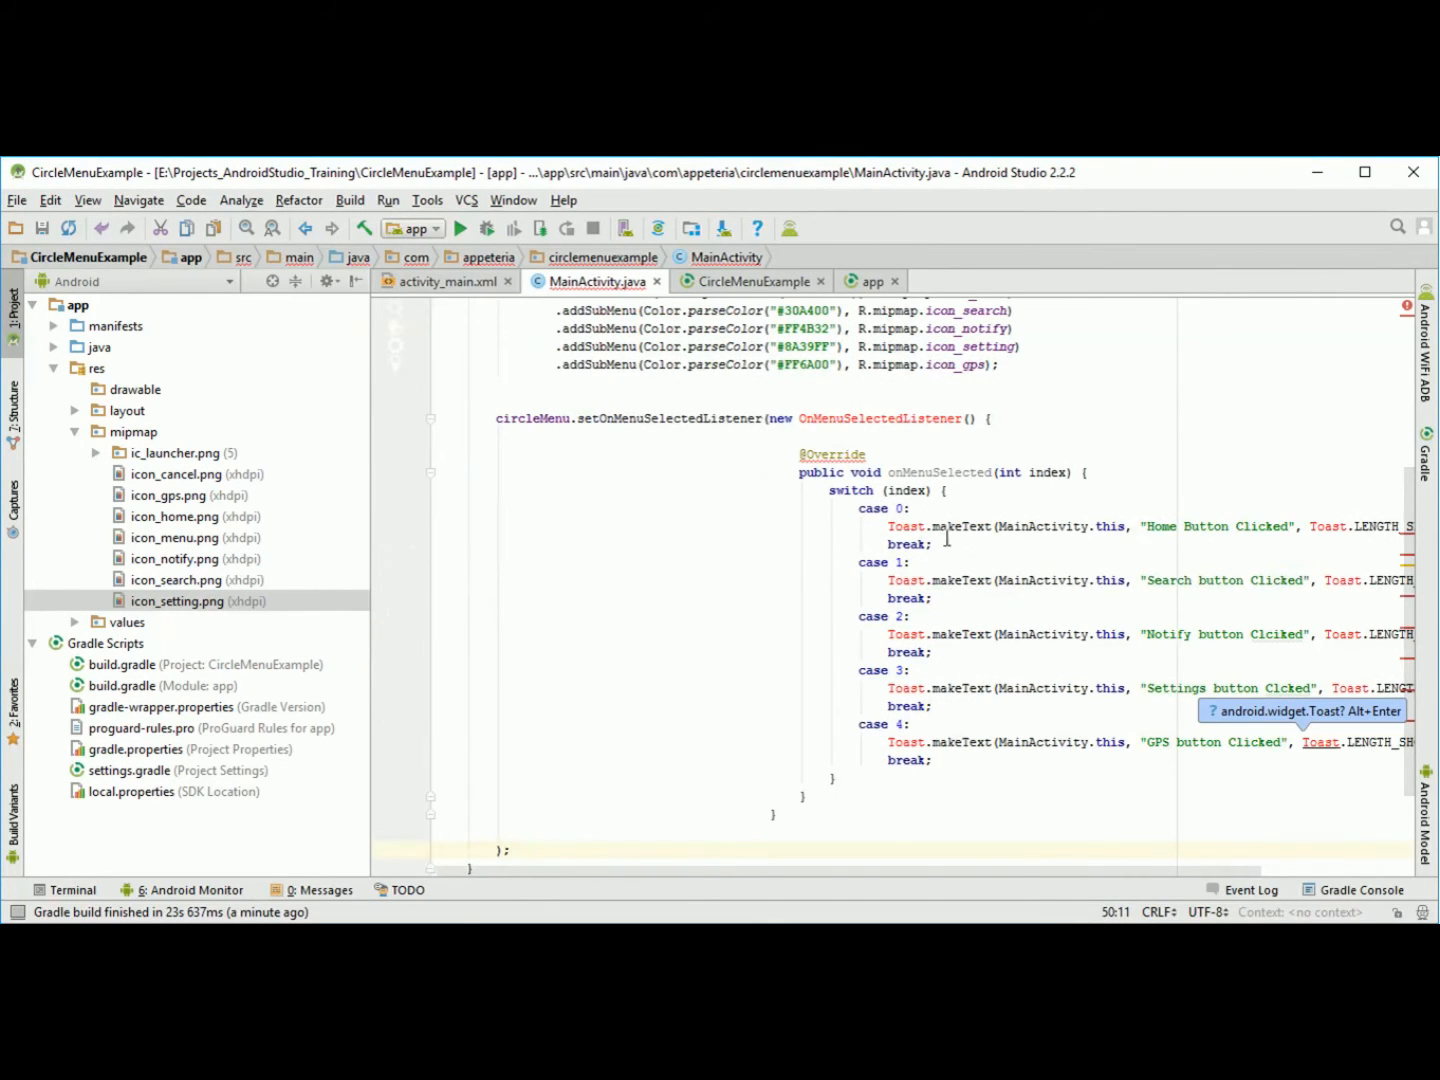
scroll(949, 540, "up", 3)
Import OnMenuSelectedListener and Toast and reformat the pasted listener code.
left_click(855, 526)
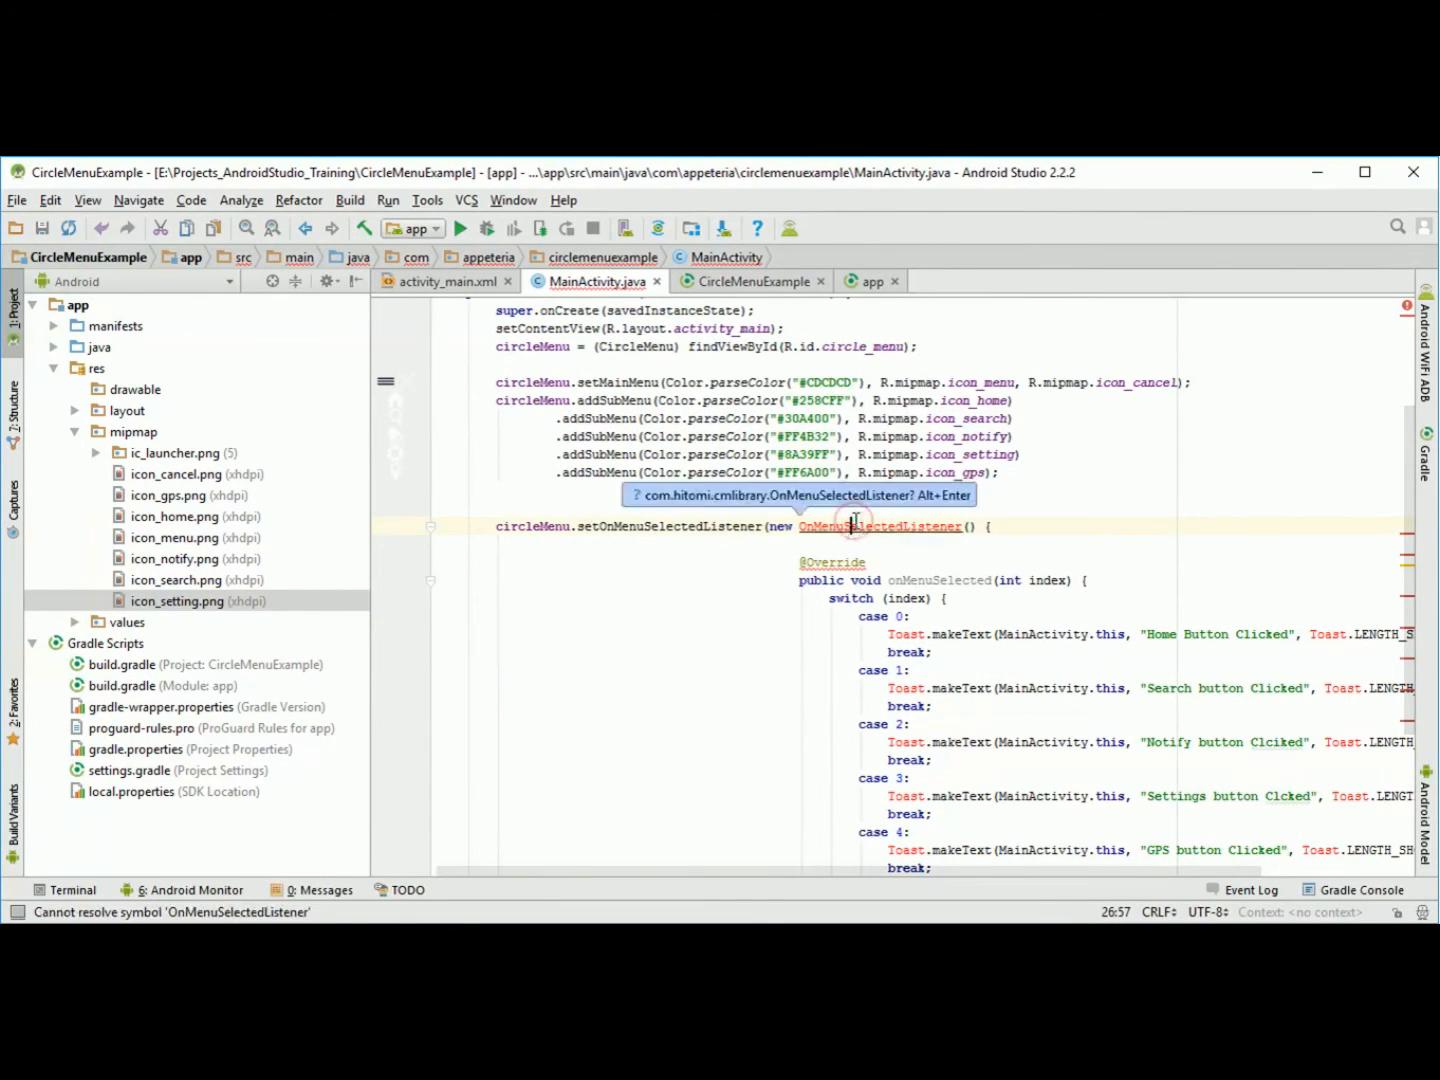
key("alt+Return")
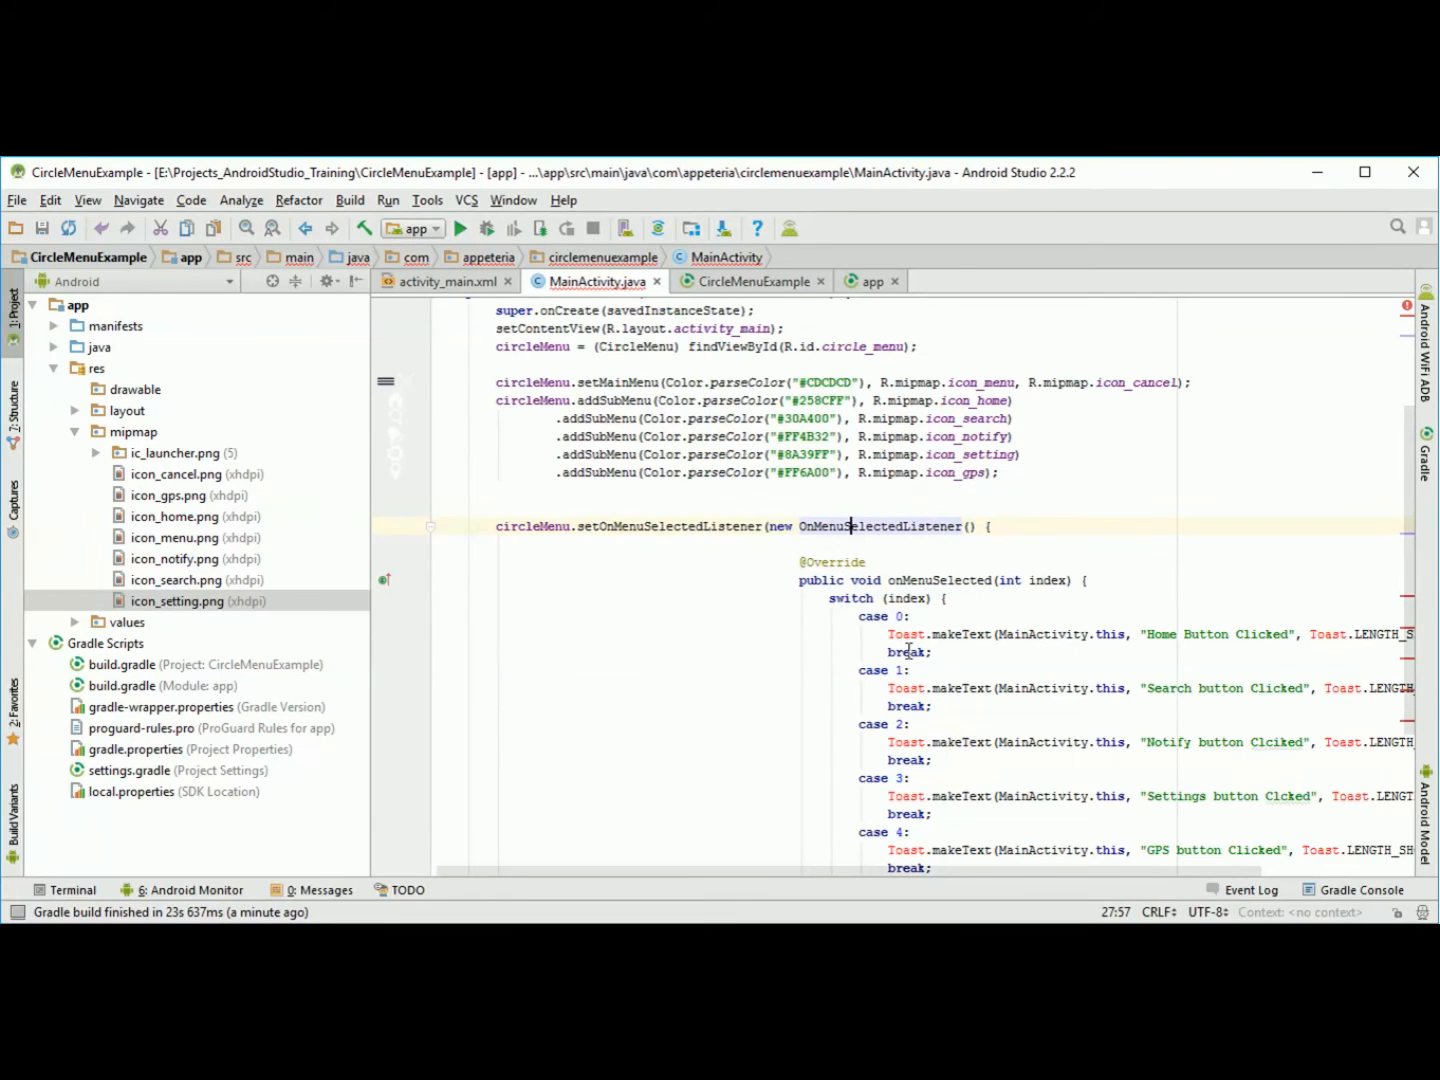
left_click(906, 635)
key("alt+Return")
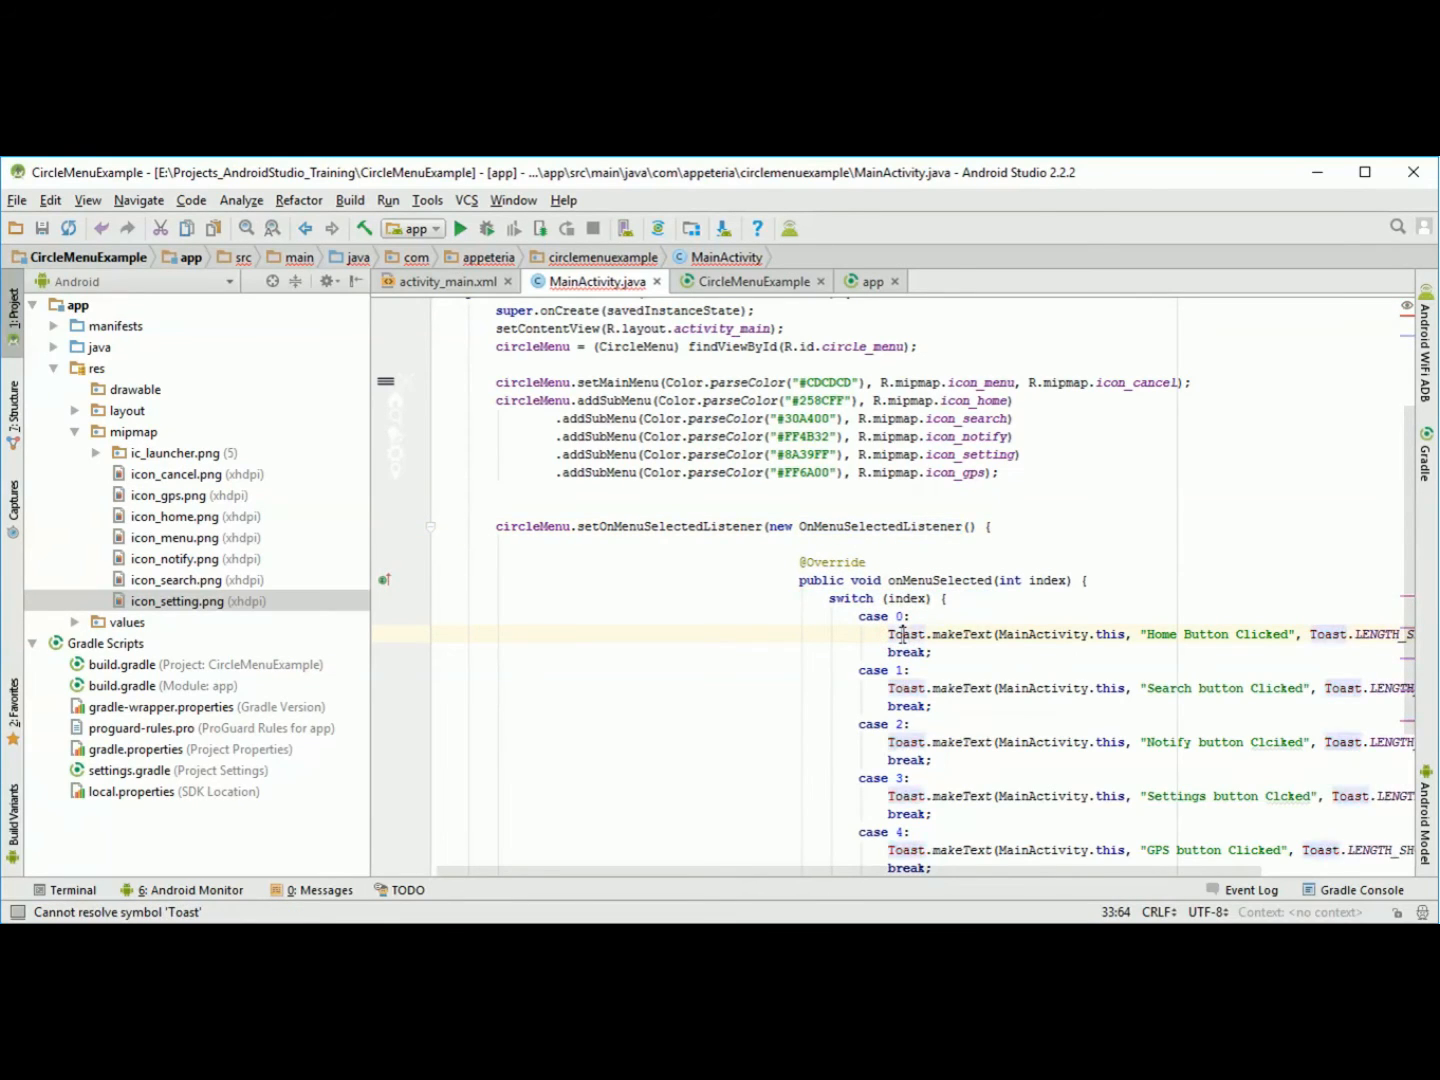
scroll(903, 634, "down", 3)
scroll(917, 625, "down", 3)
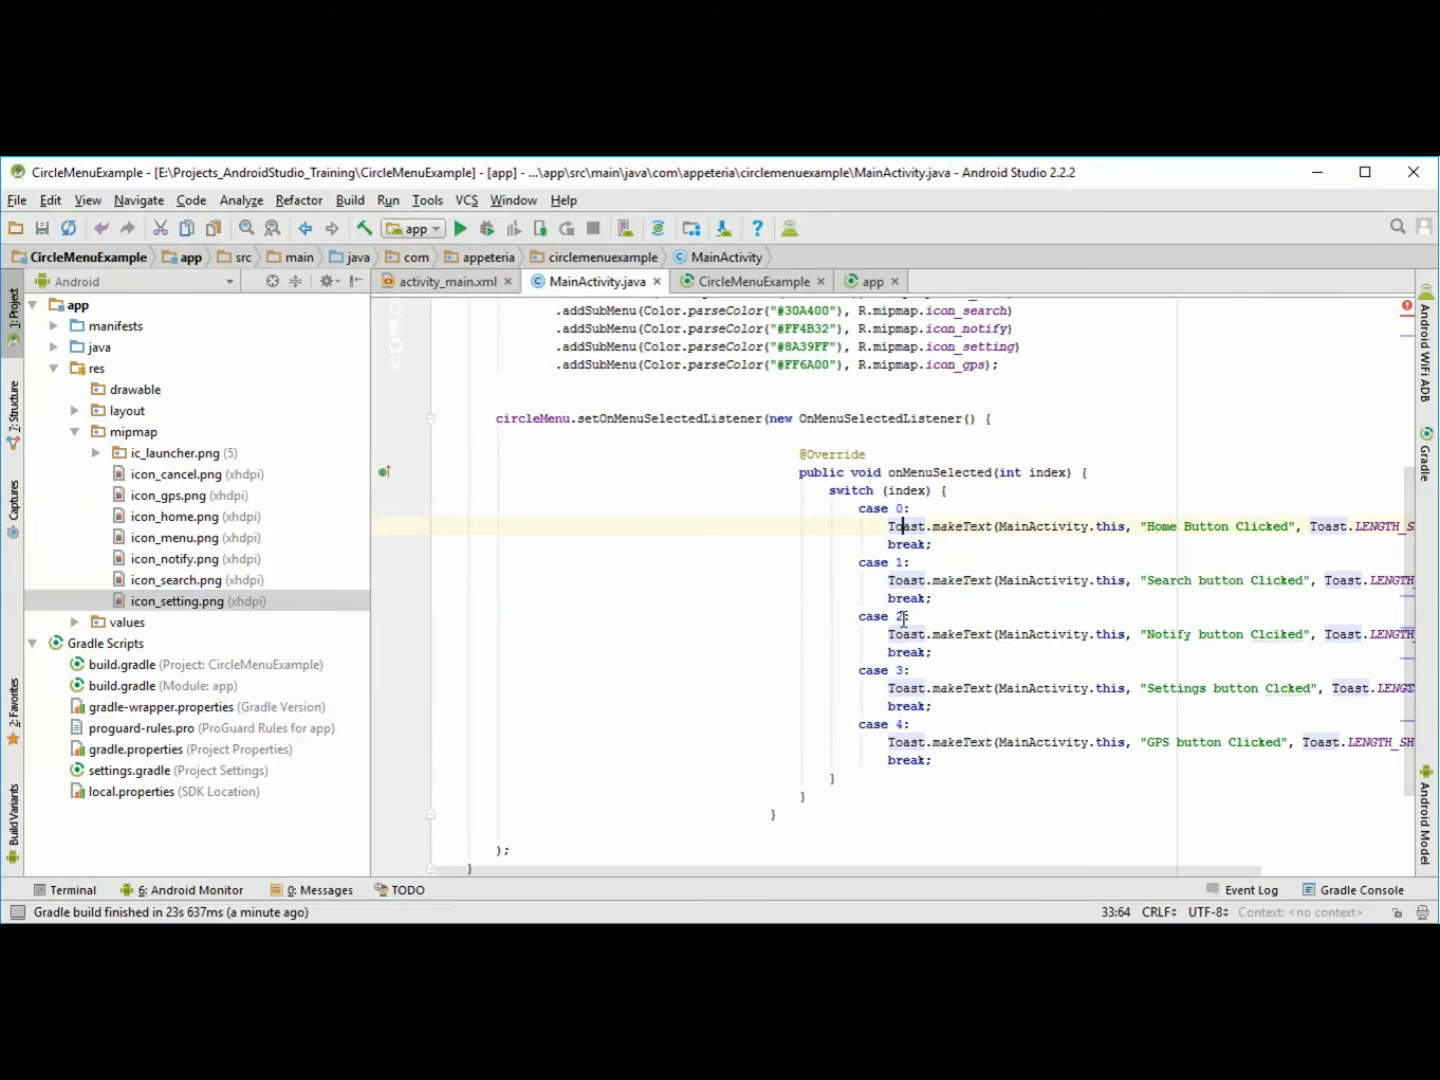
key("ctrl+alt+l")
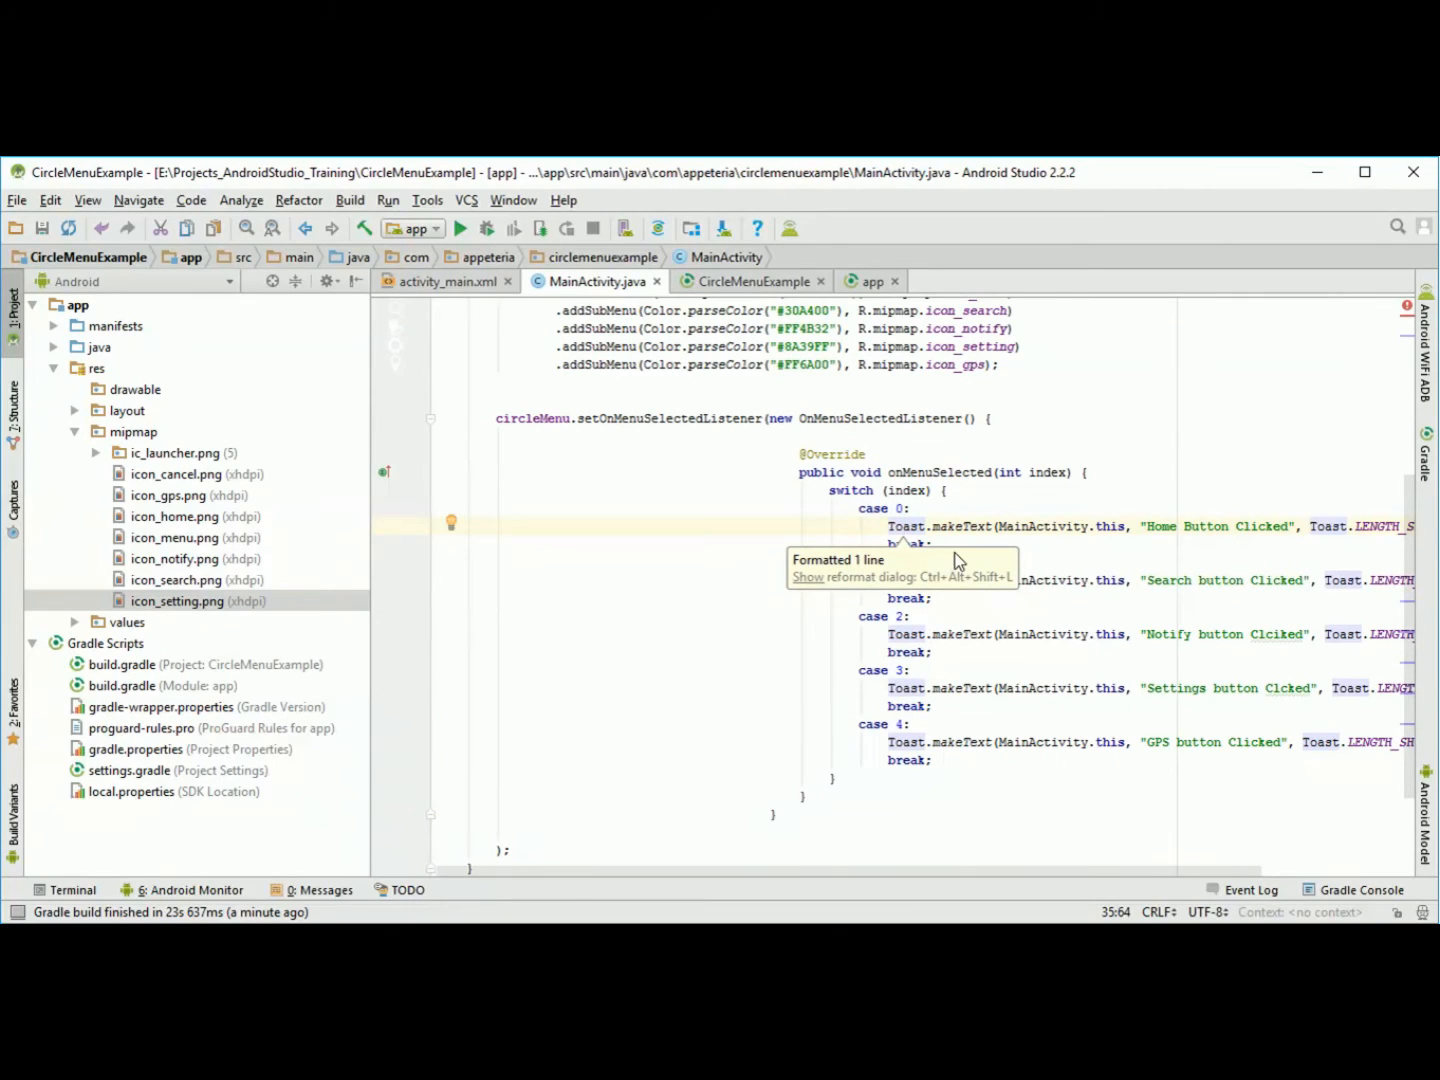
scroll(841, 439, "up", 3)
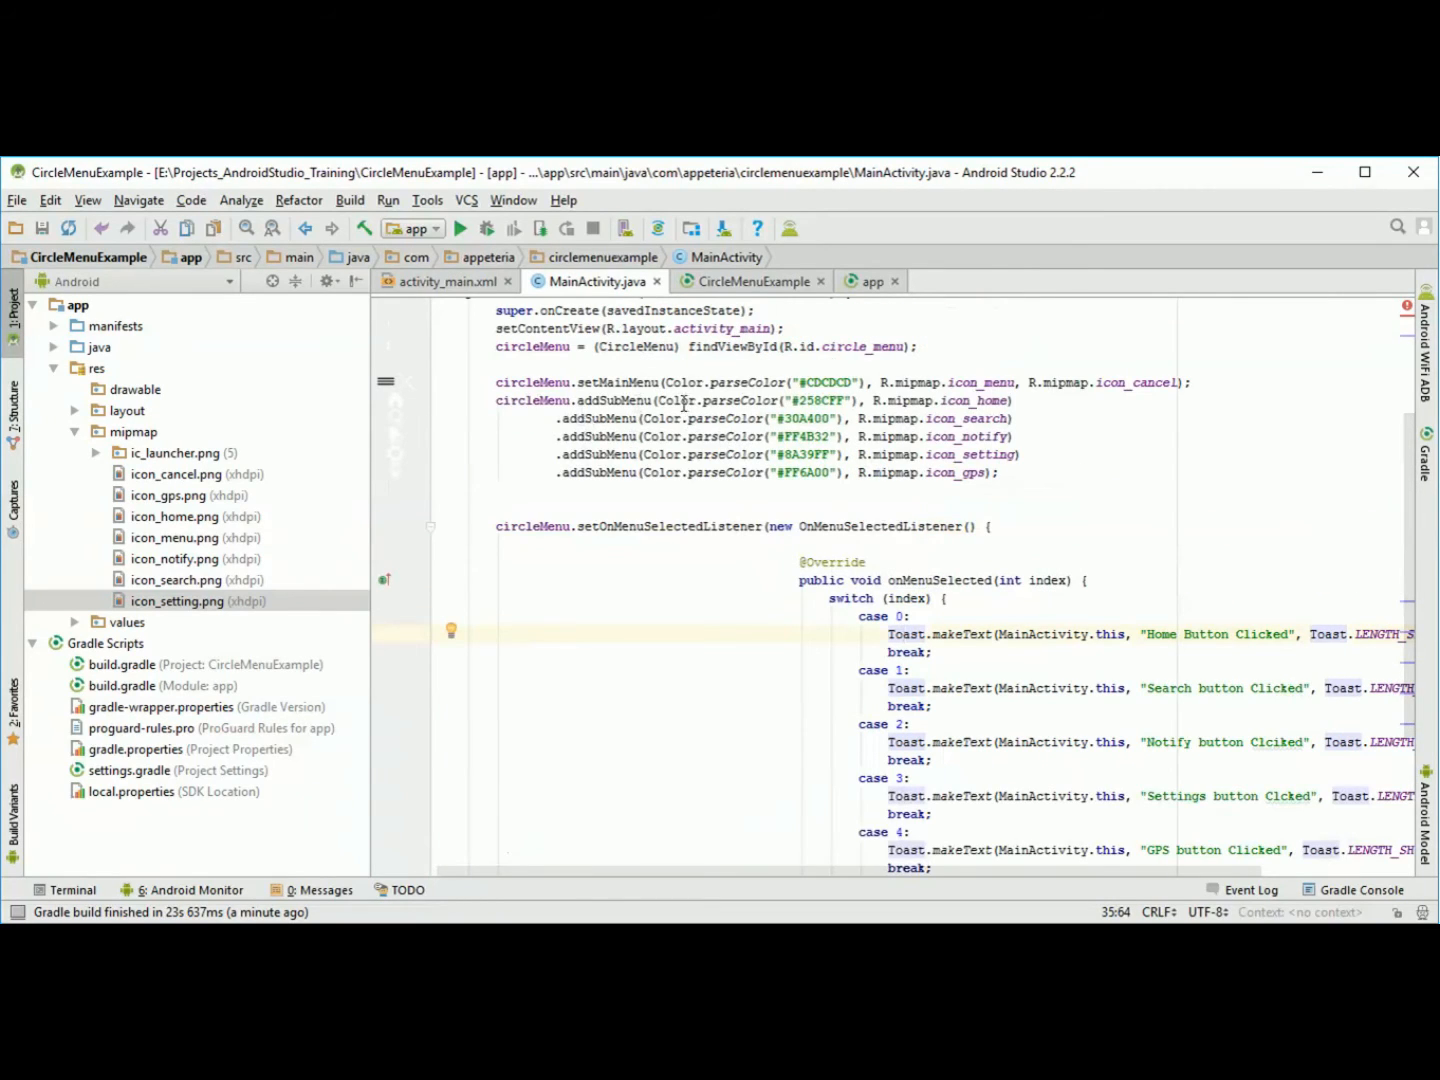
scroll(900, 562, "down", 3)
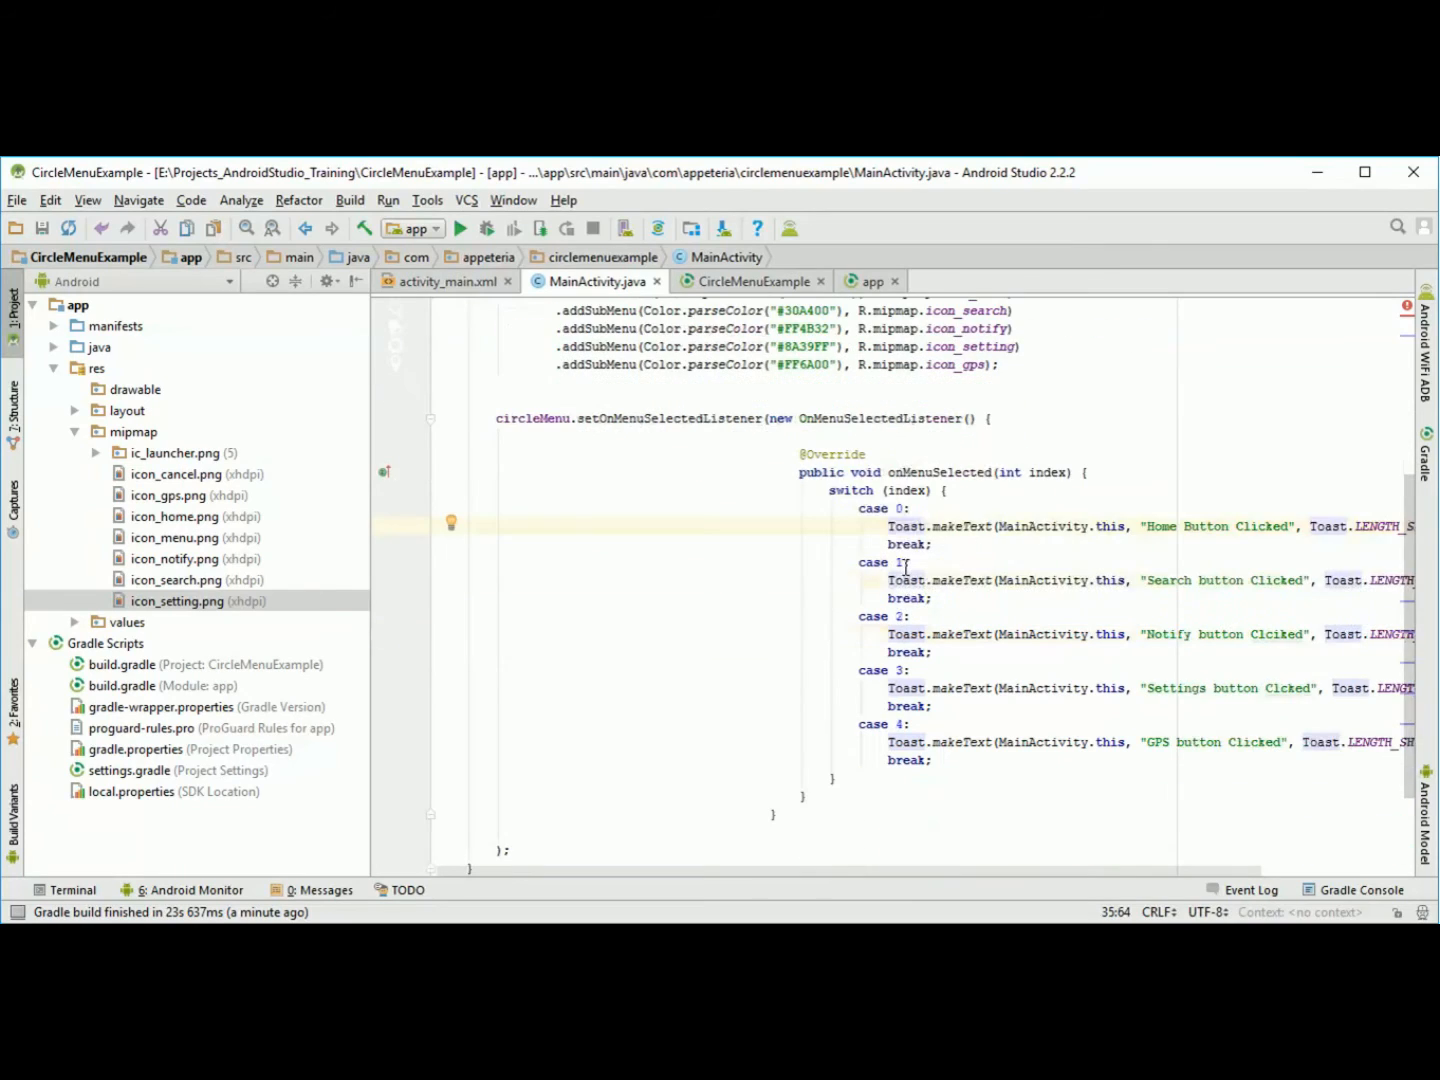
double_click(872, 508)
scroll(888, 507, "down", 3)
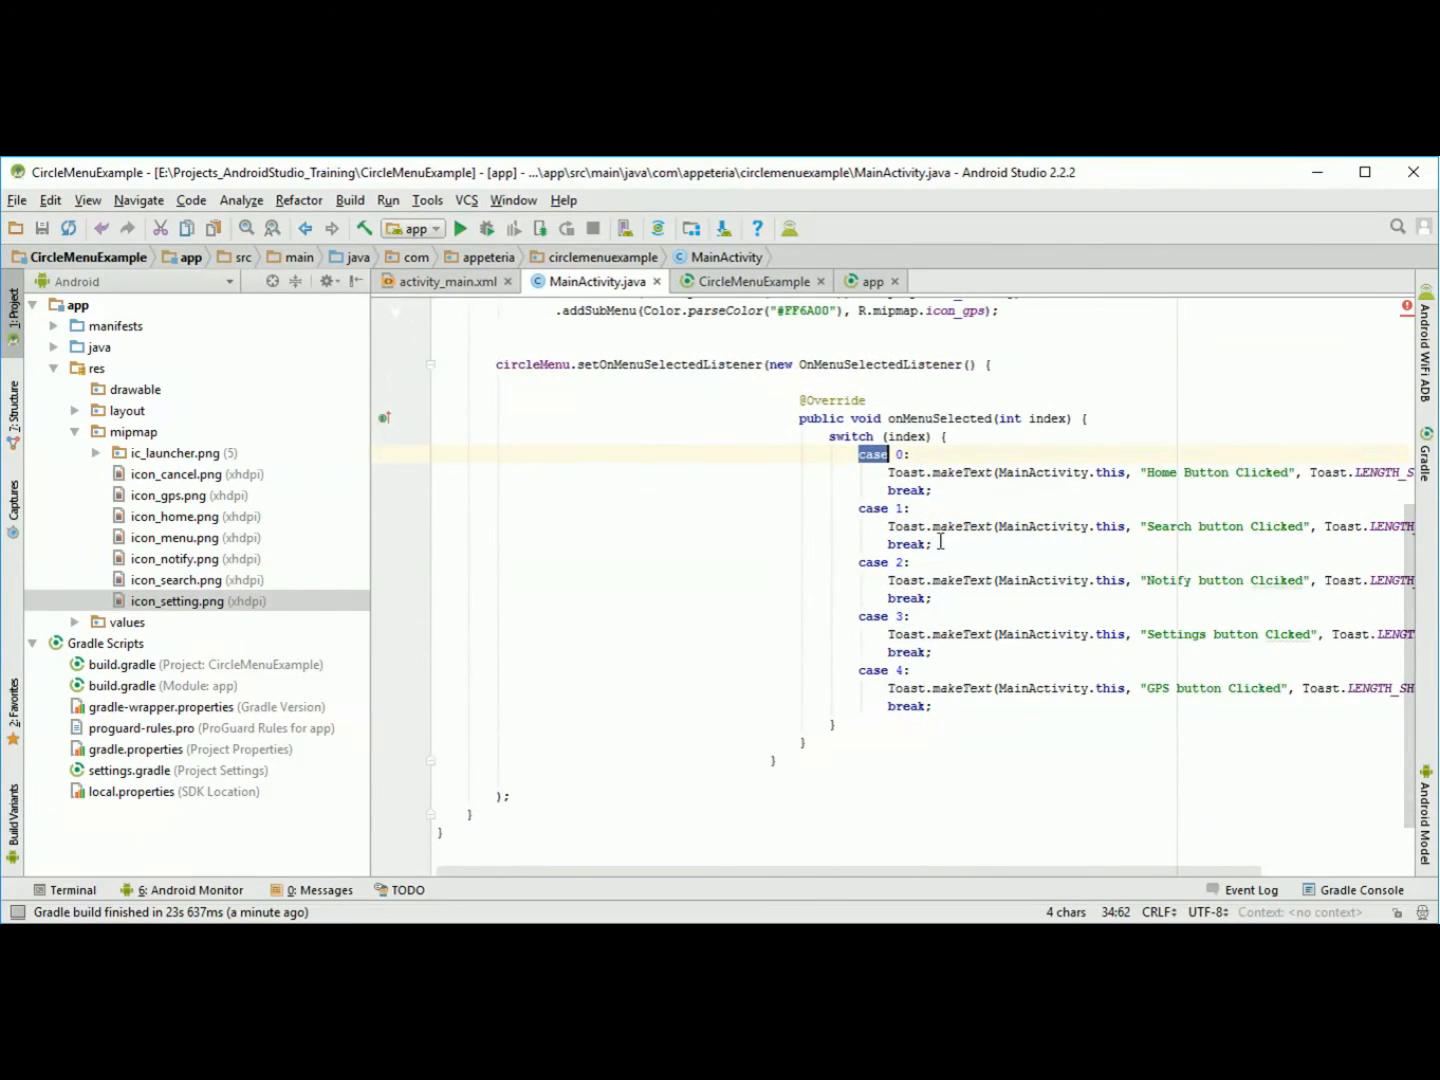
scroll(922, 461, "down", 3)
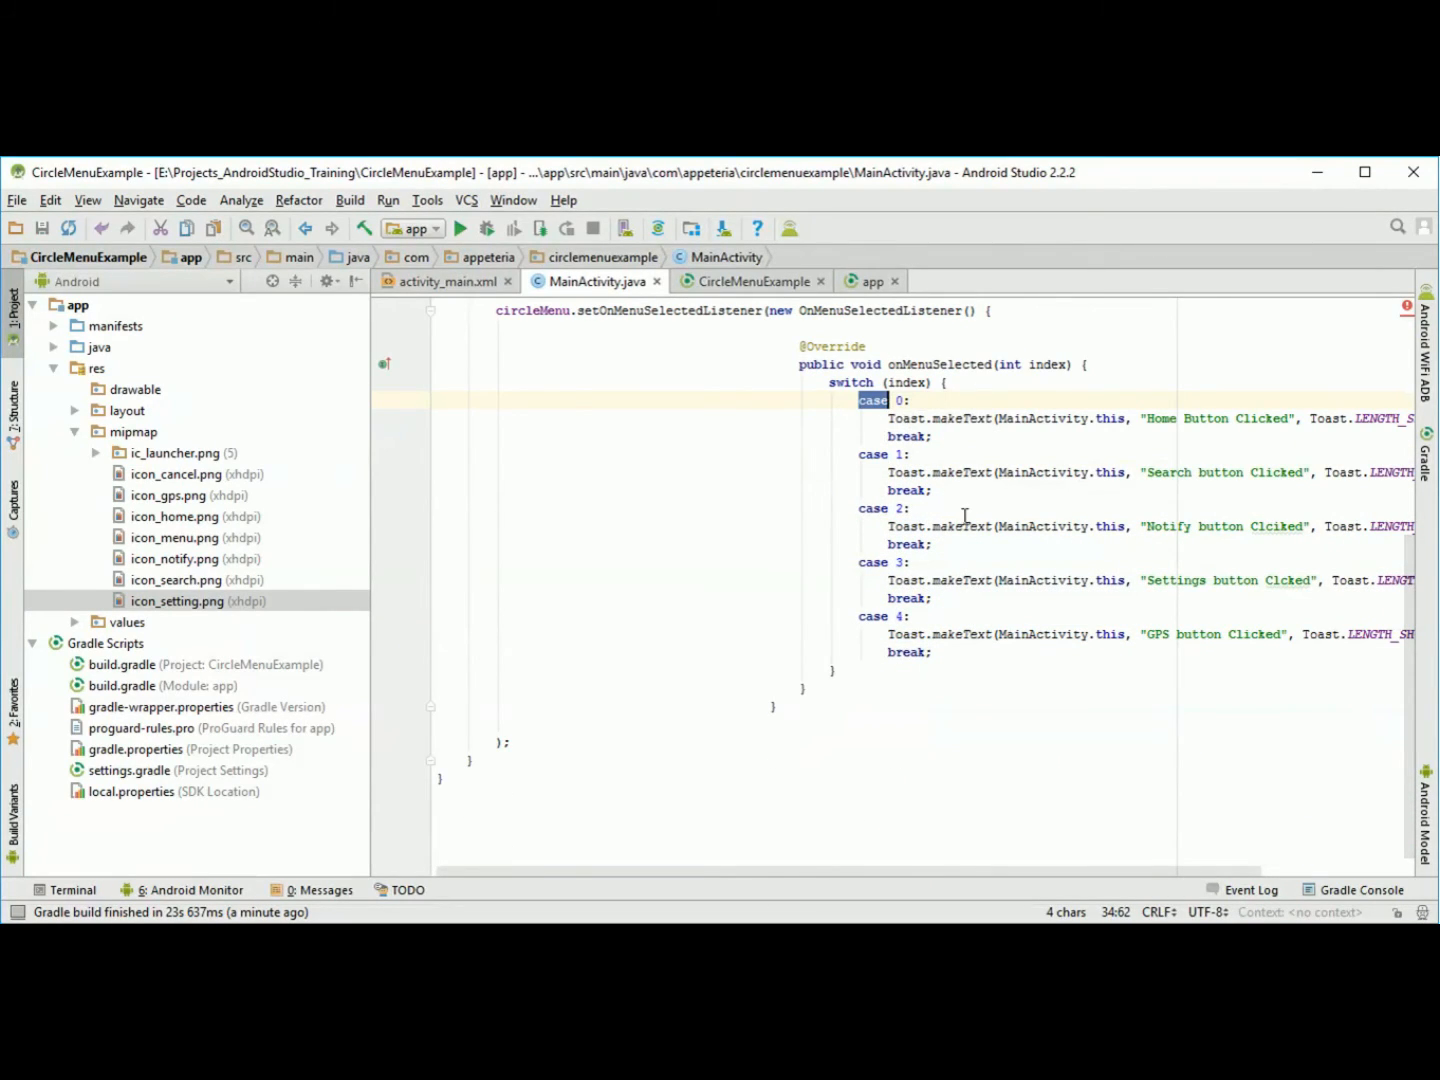
Copy the menu status-change listener code from the read-me and return to MainActivity.java.
key("alt+Tab")
scroll(612, 512, "down", 3)
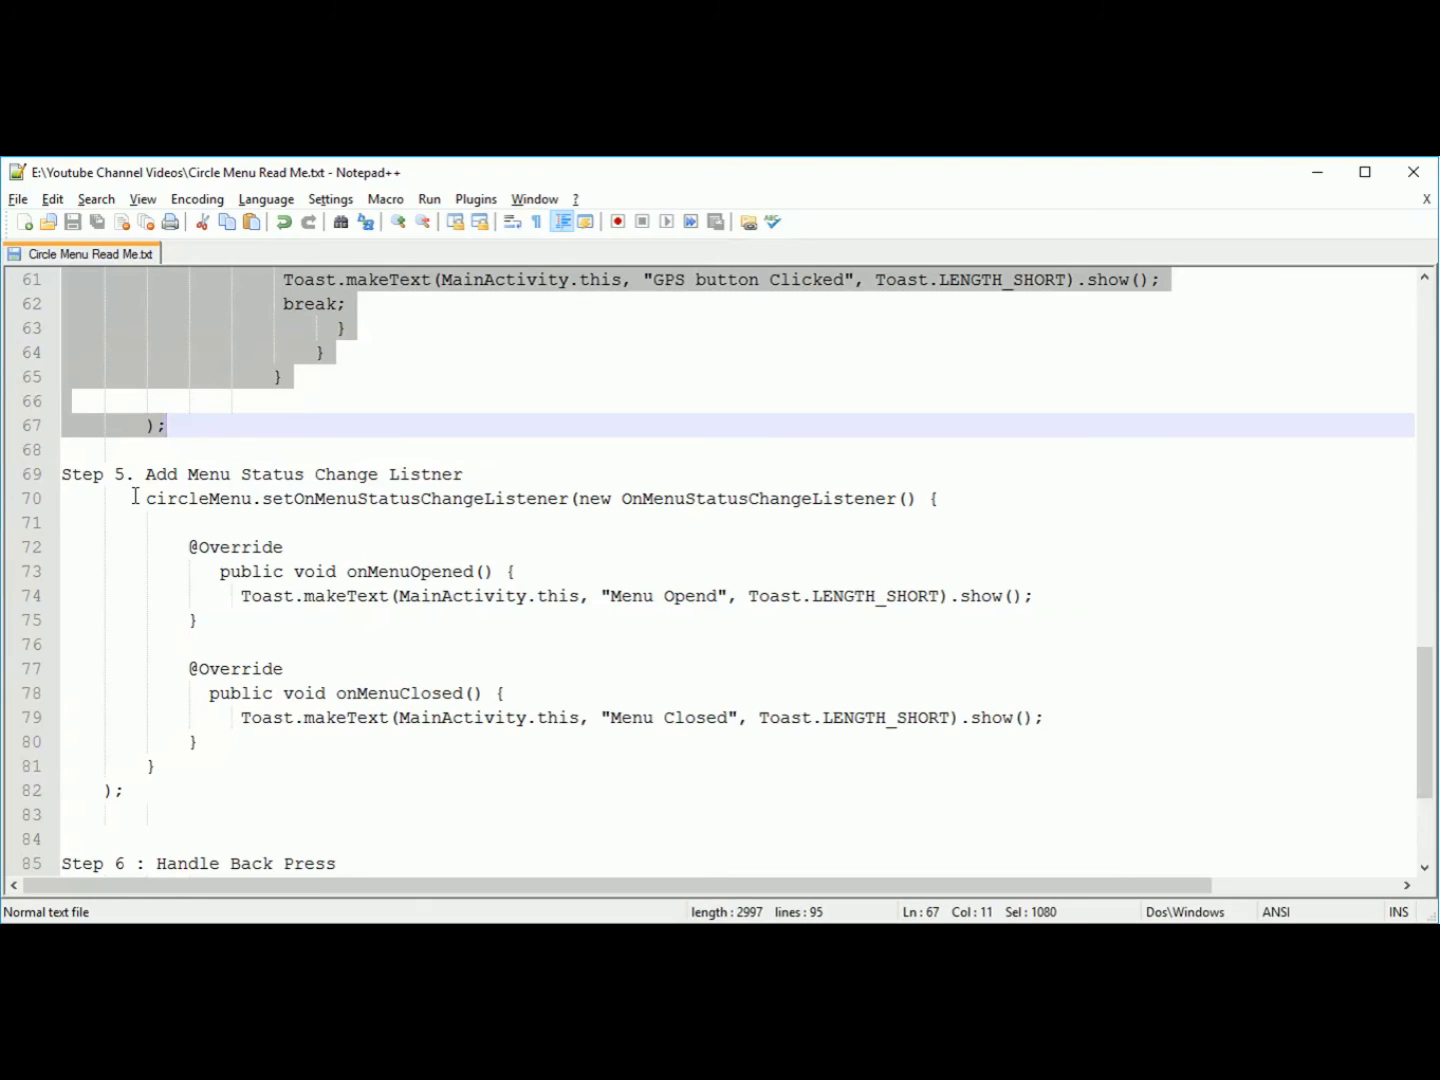
left_click(135, 498)
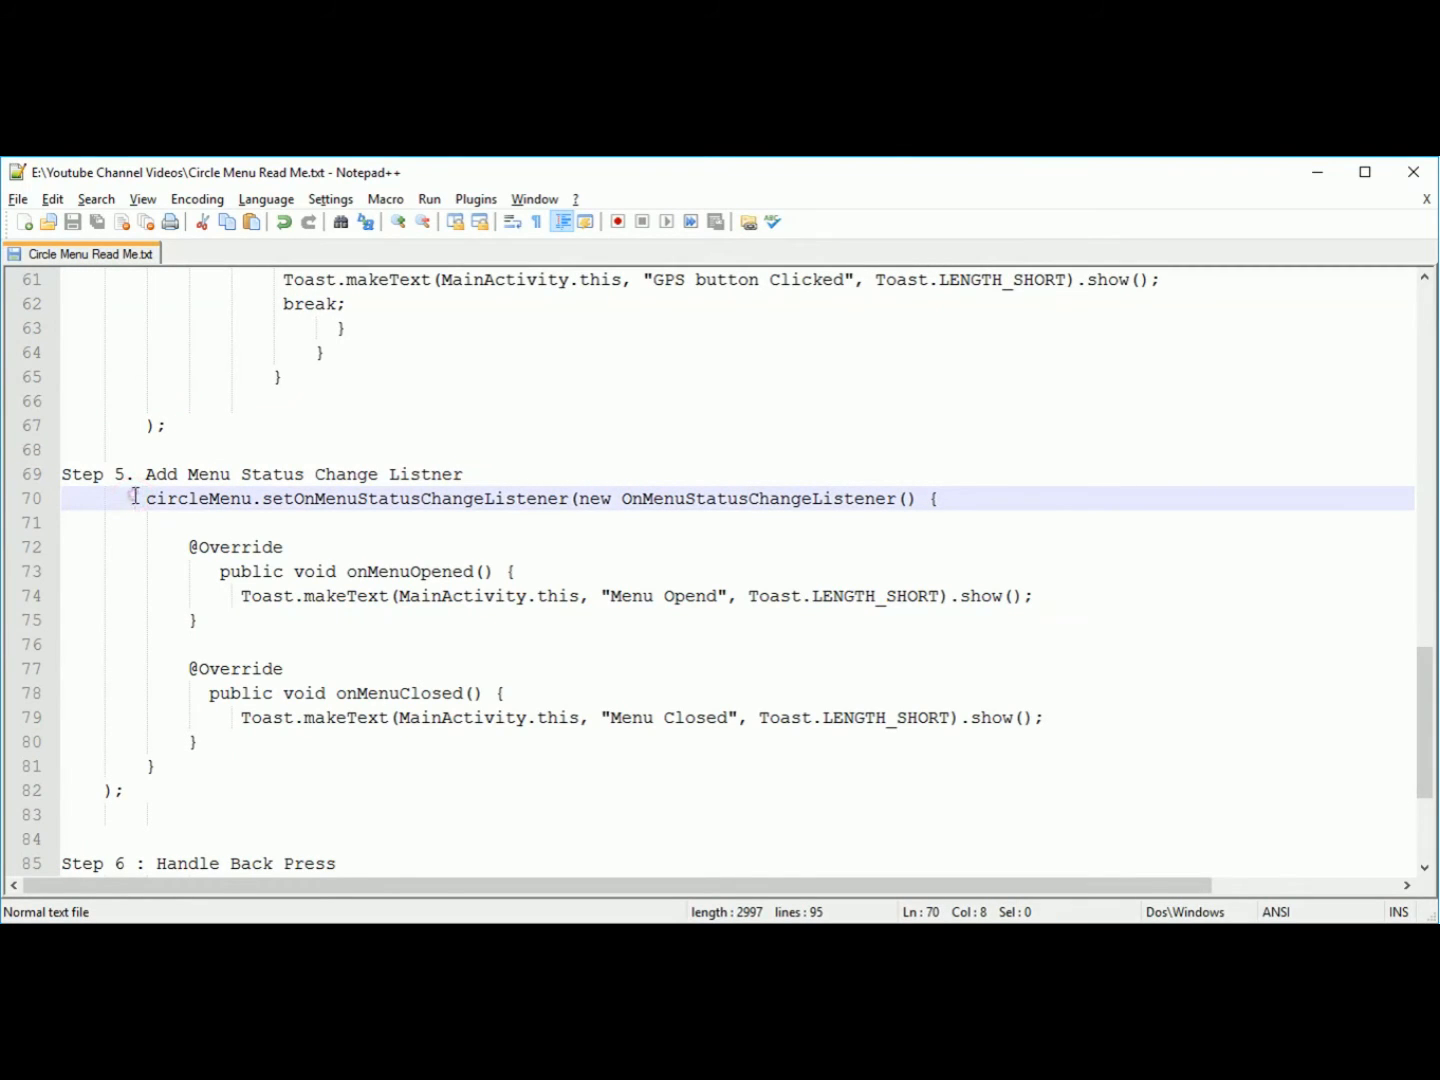
mouse_move(135, 497)
left_mouse_down()
mouse_move(257, 765)
mouse_move(203, 795)
left_mouse_up()
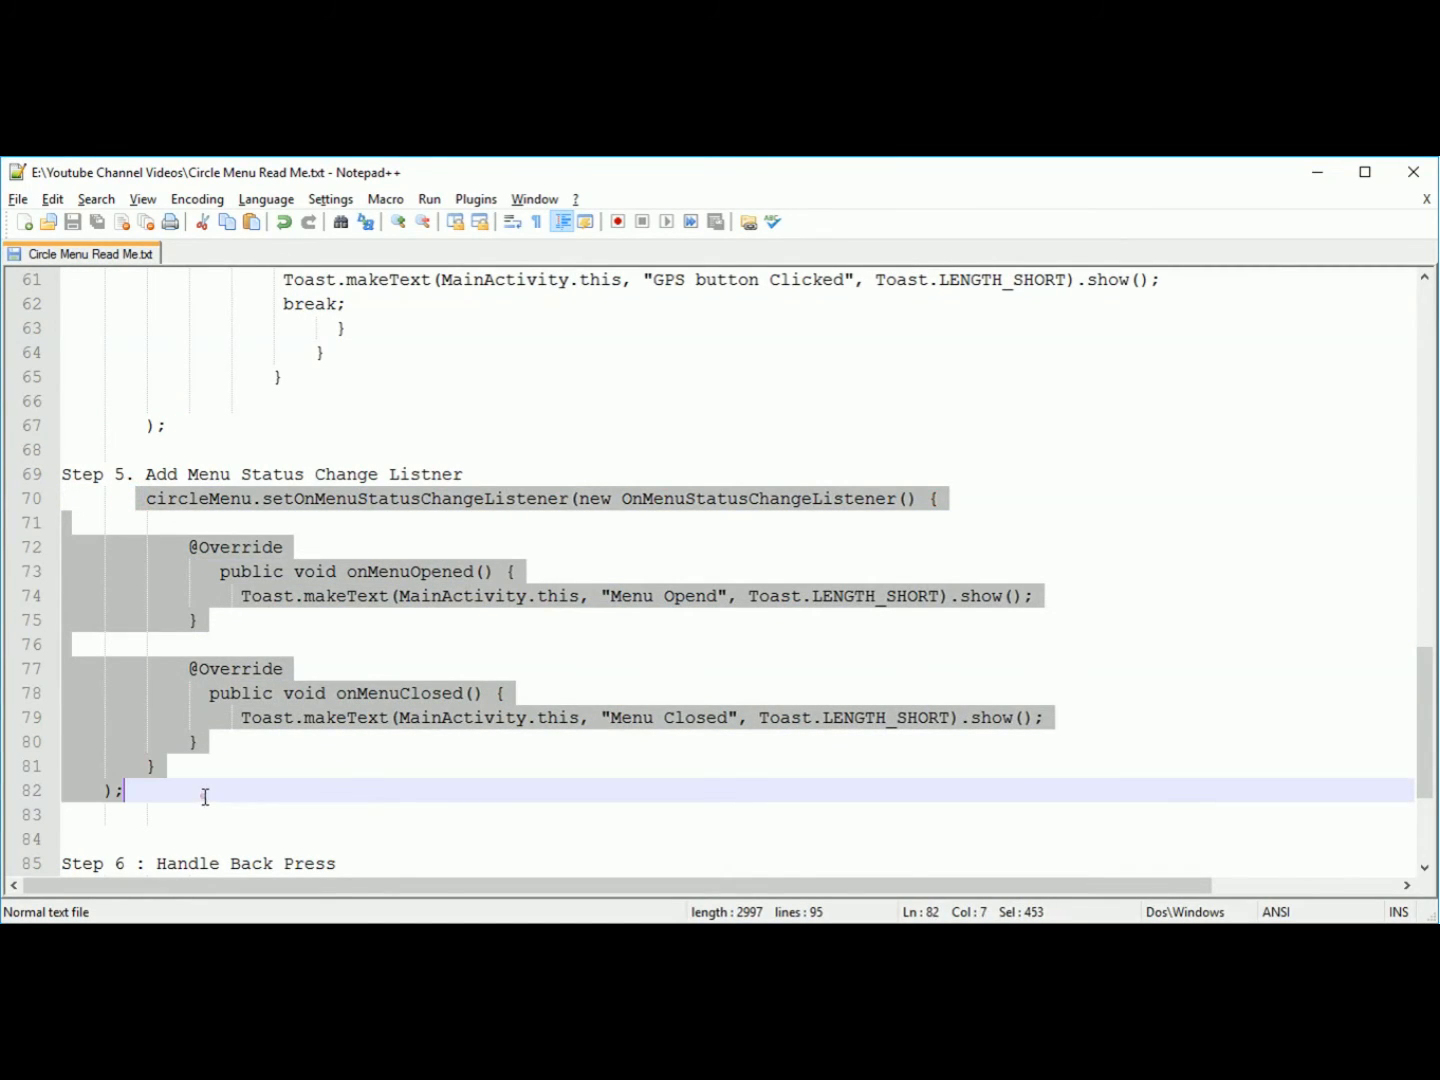
key("ctrl+c")
key("alt+Tab")
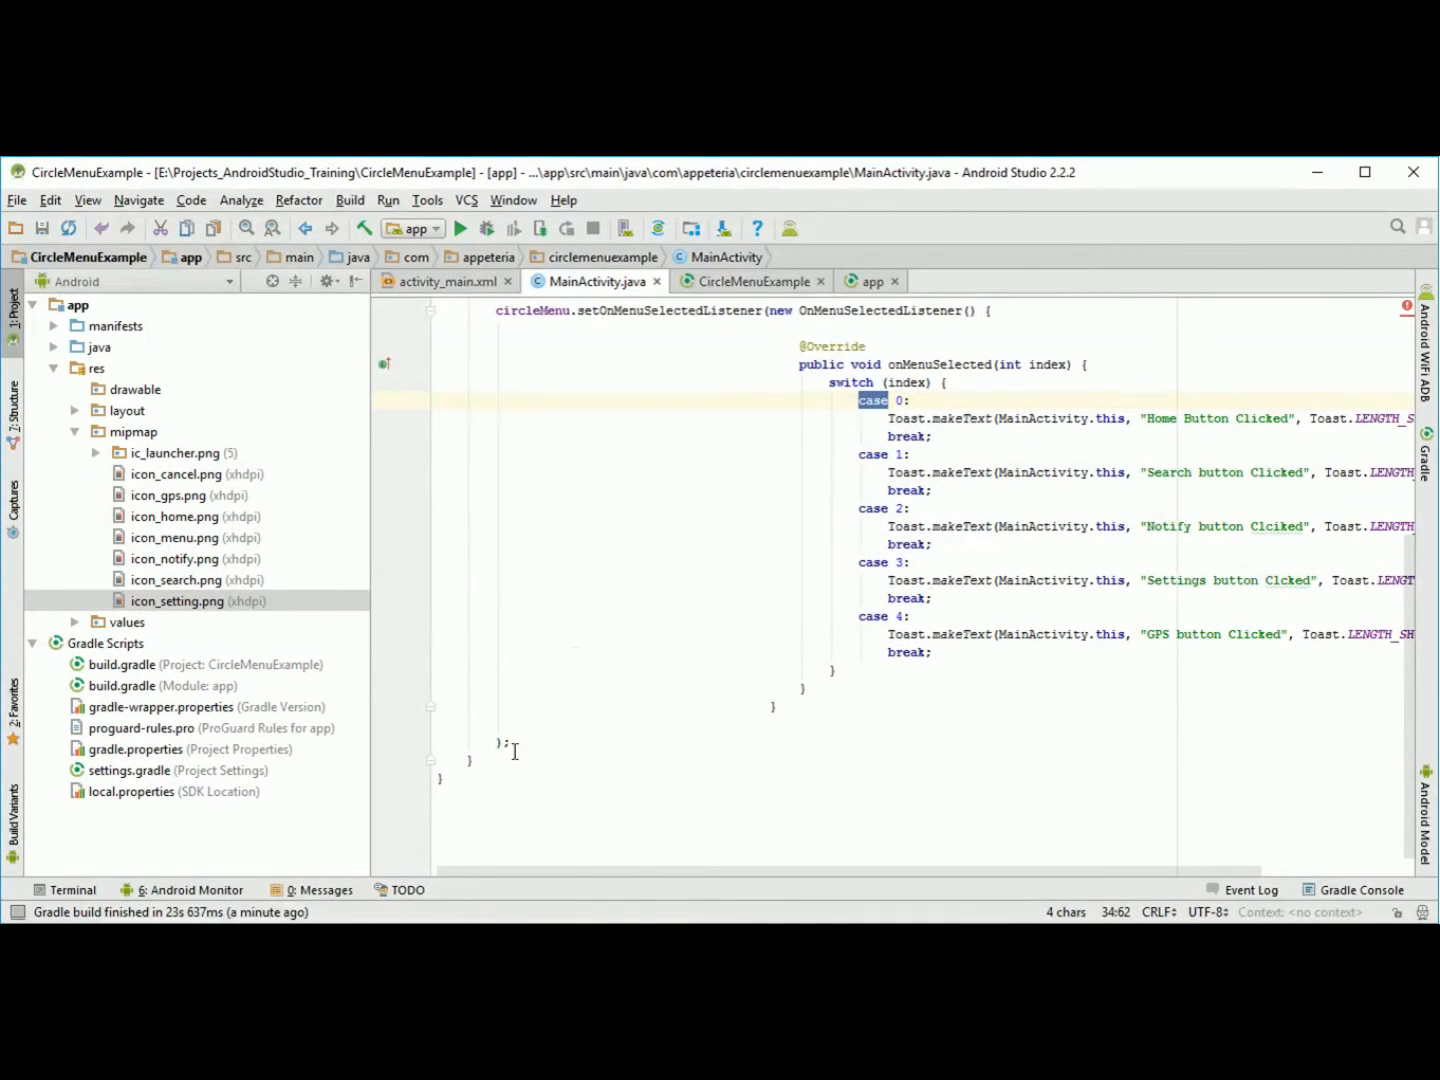
Paste the OnMenuStatusChangeListener with Menu Opend/Closed toasts after the selection listener and import it.
left_click(515, 748)
key("Return")
key("ctrl+v")
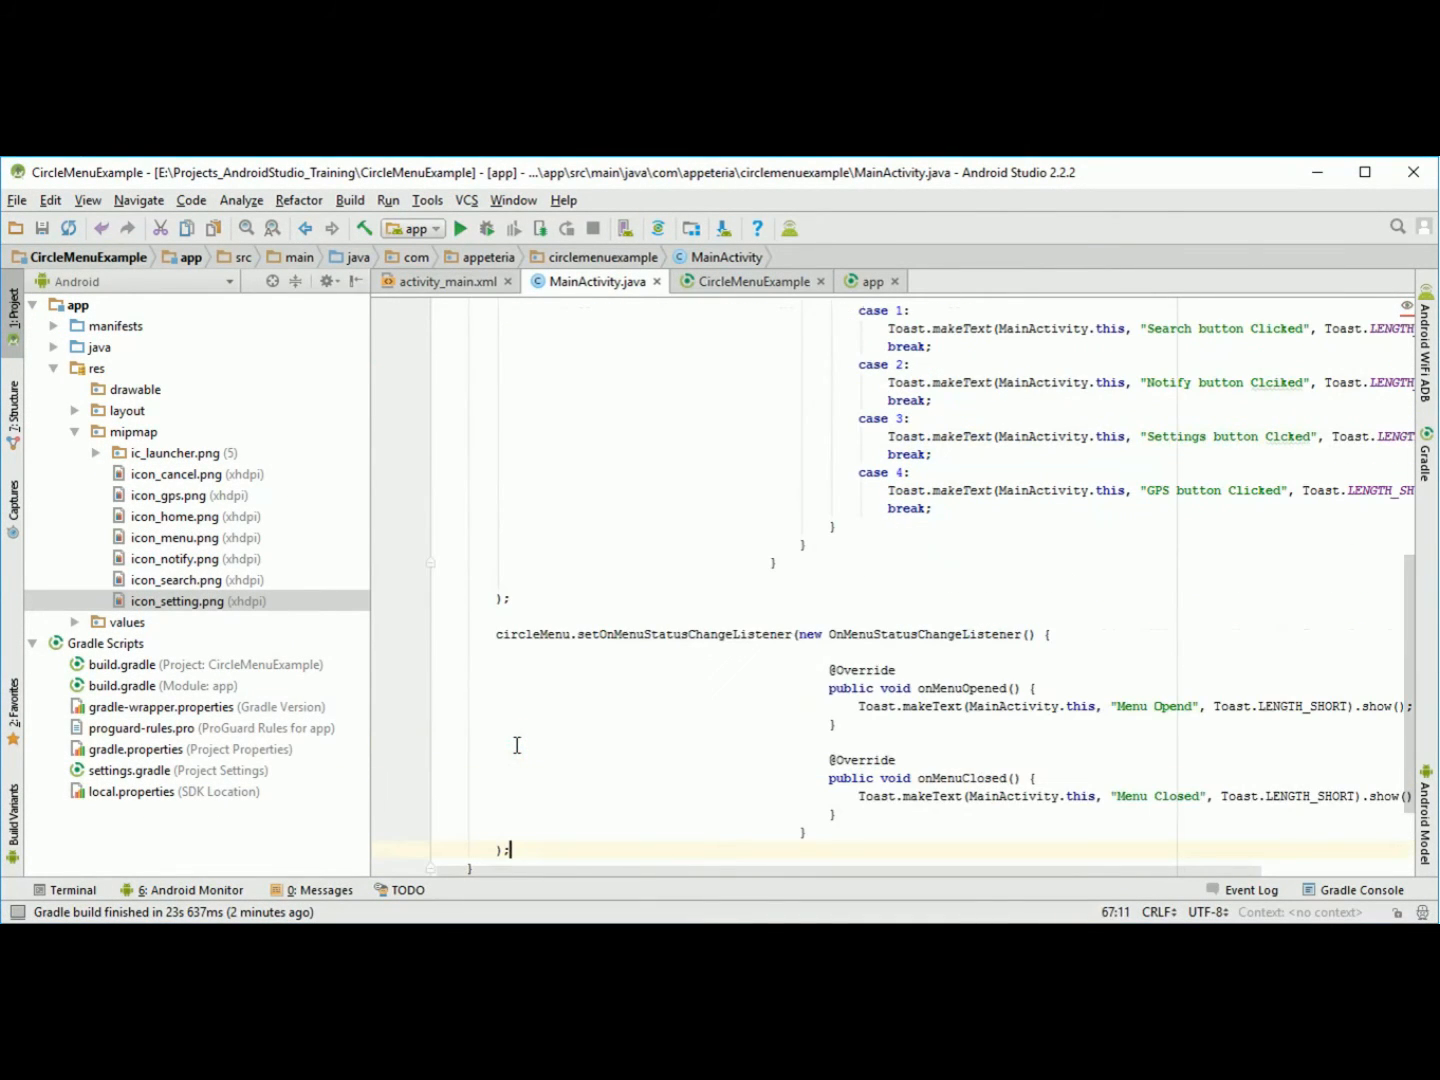
left_click(897, 634)
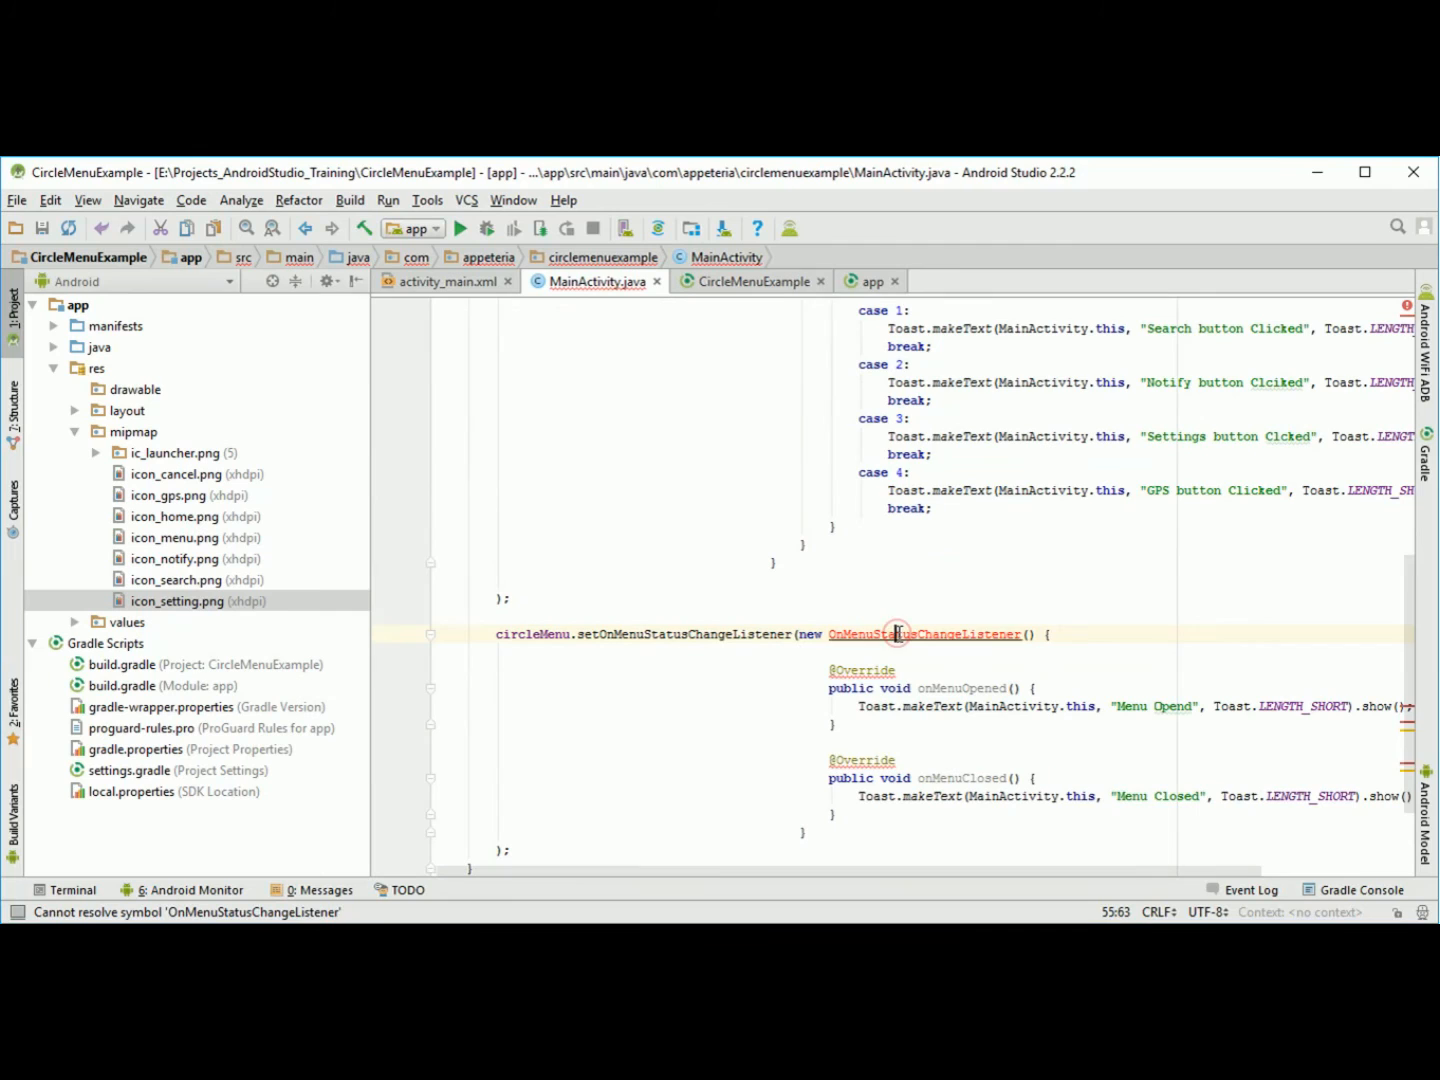
key("alt+Return")
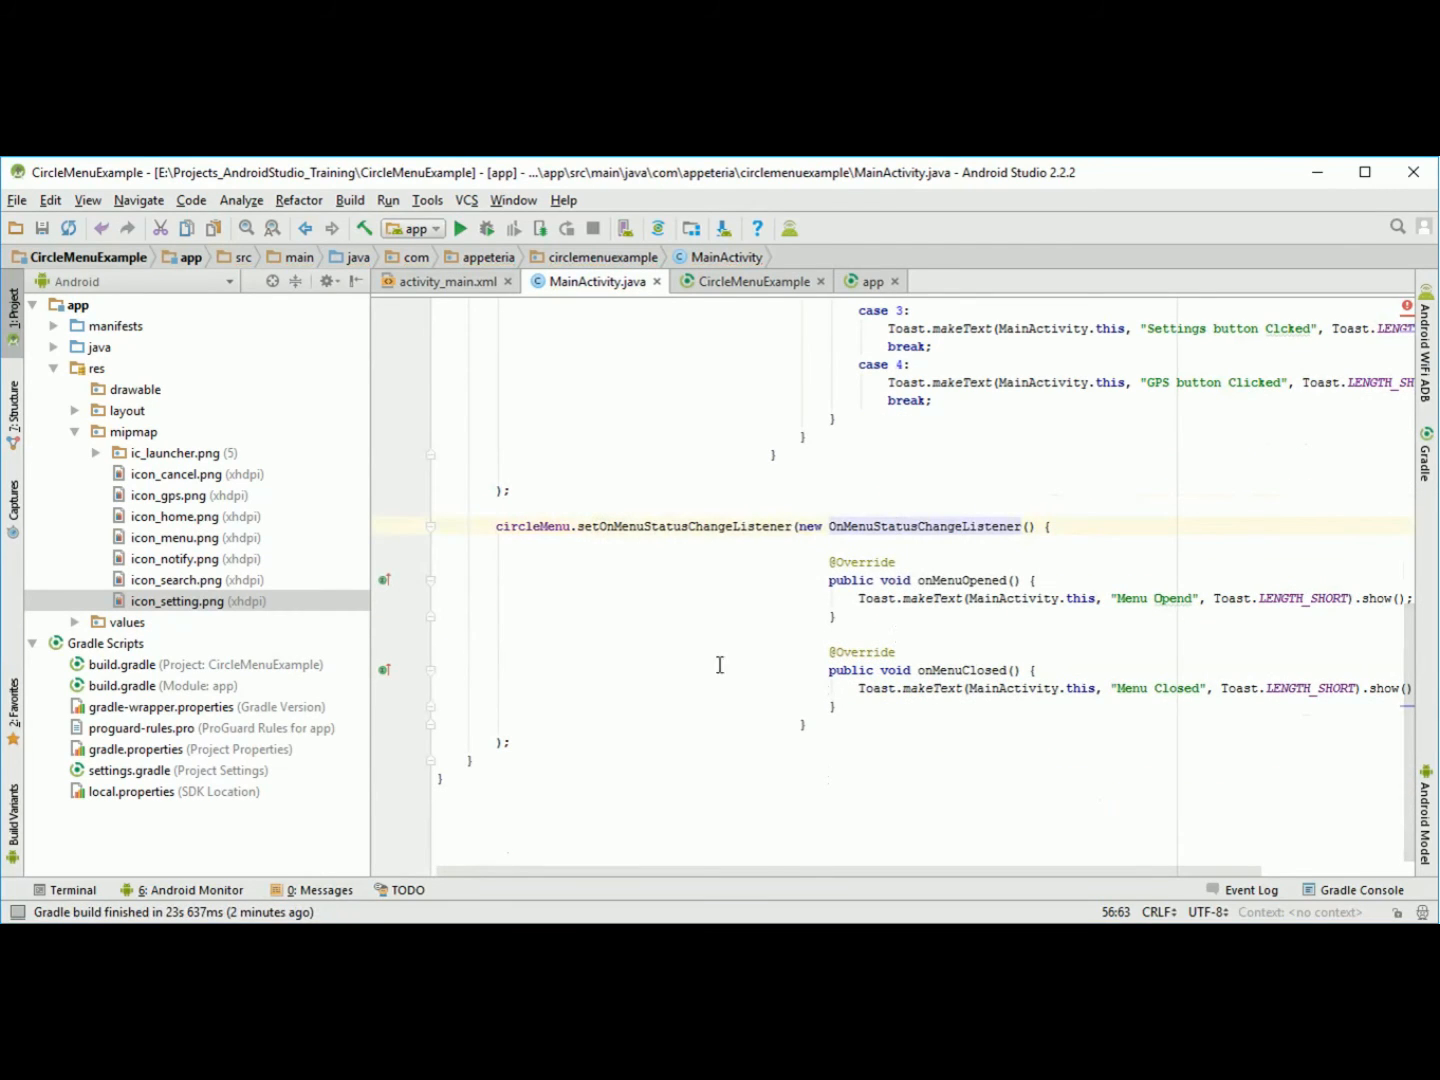
scroll(765, 596, "up", 3)
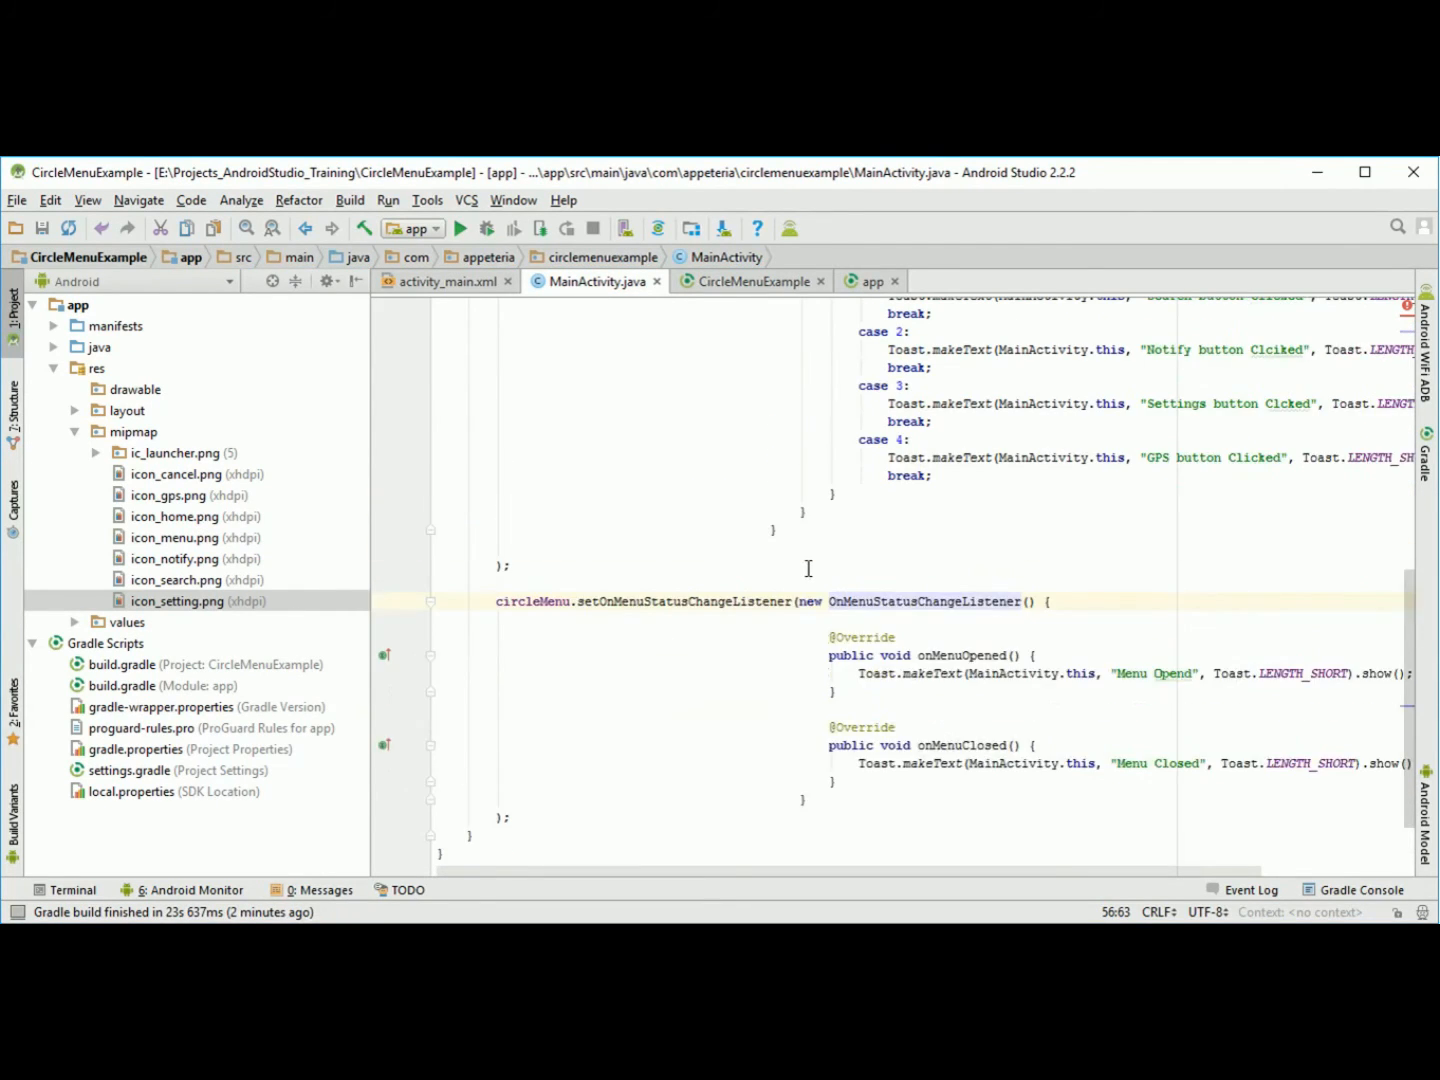
scroll(787, 585, "up", 3)
scroll(808, 569, "up", 3)
scroll(808, 569, "up", 3)
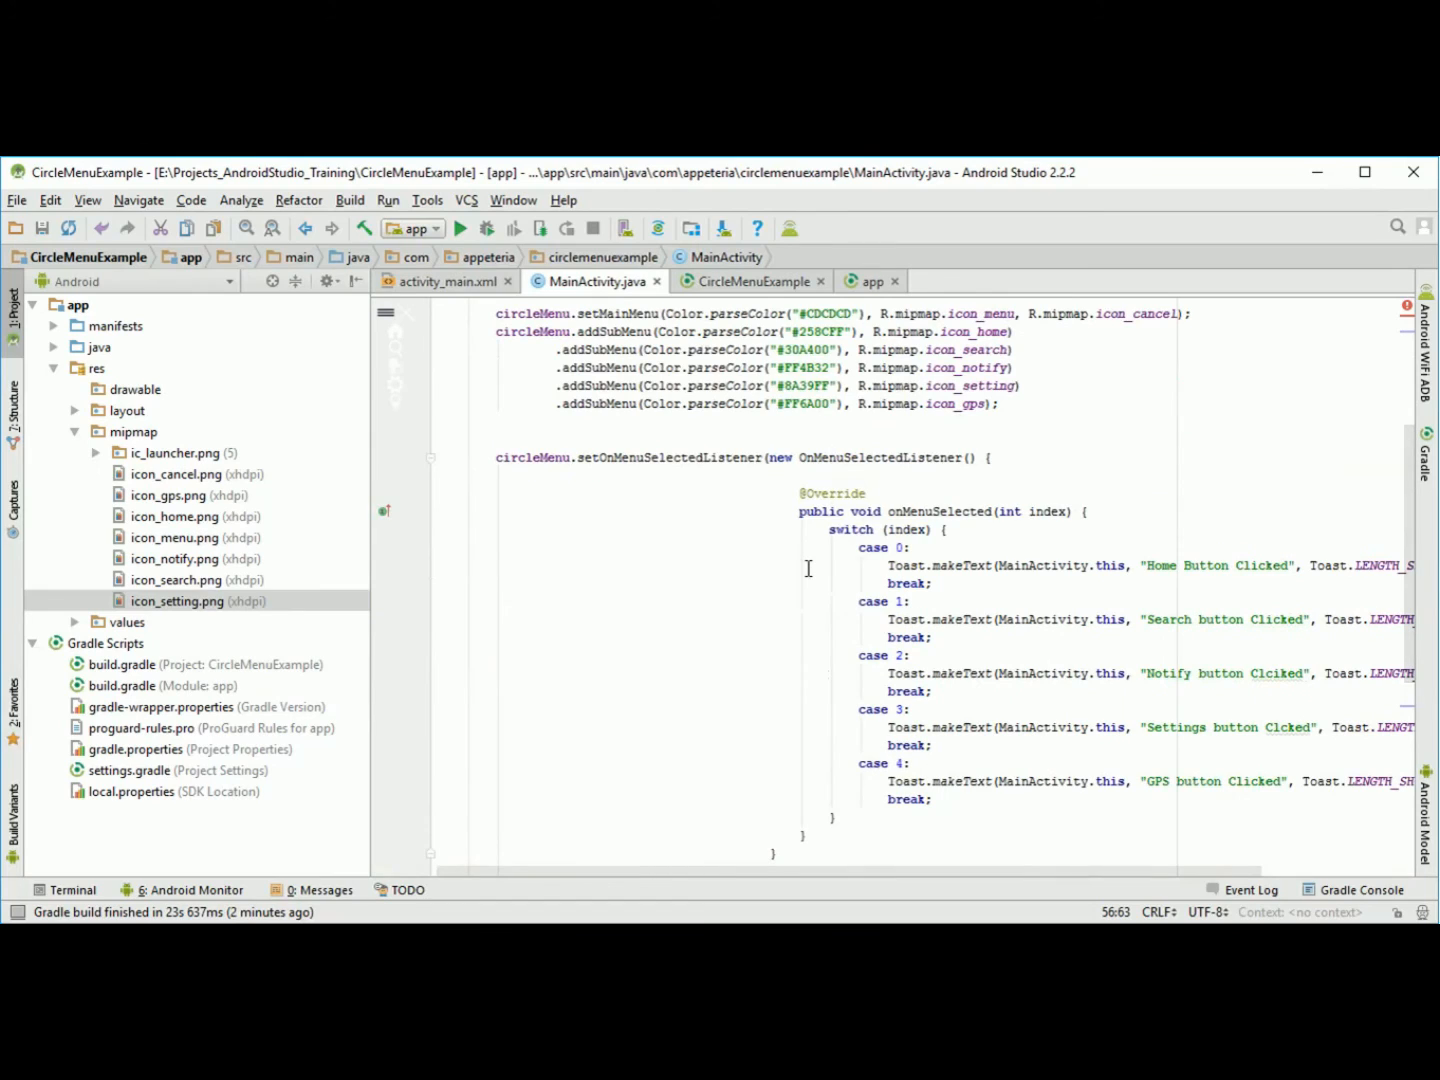
key("alt+Tab")
scroll(620, 592, "down", 3)
scroll(620, 592, "down", 3)
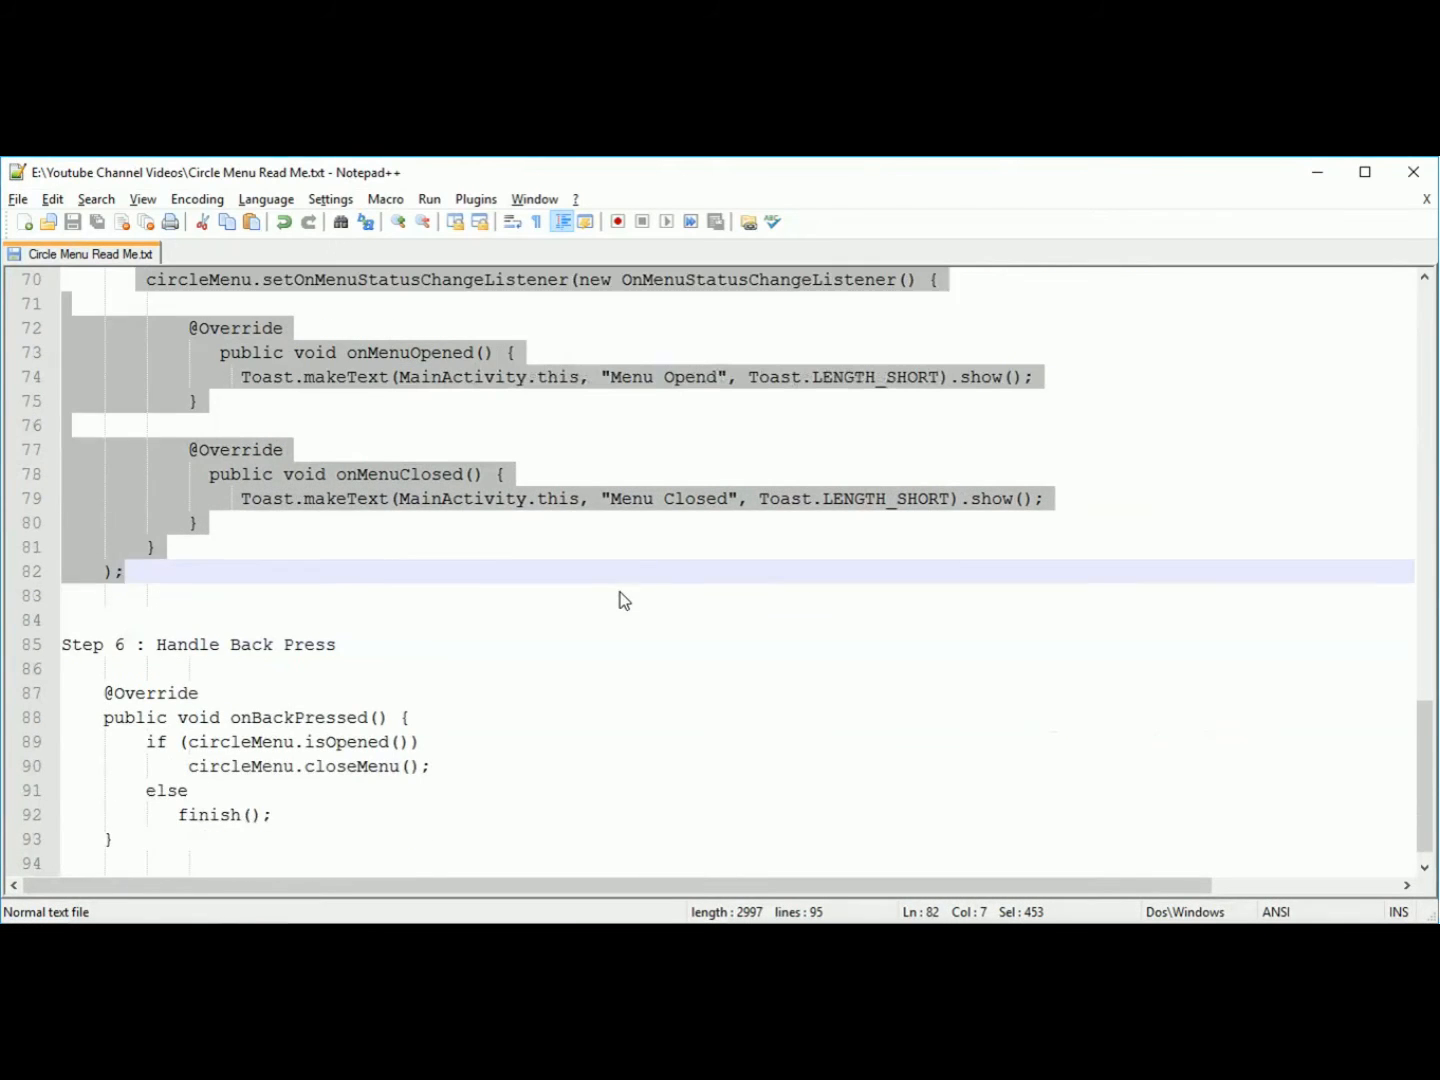
scroll(620, 592, "down", 2)
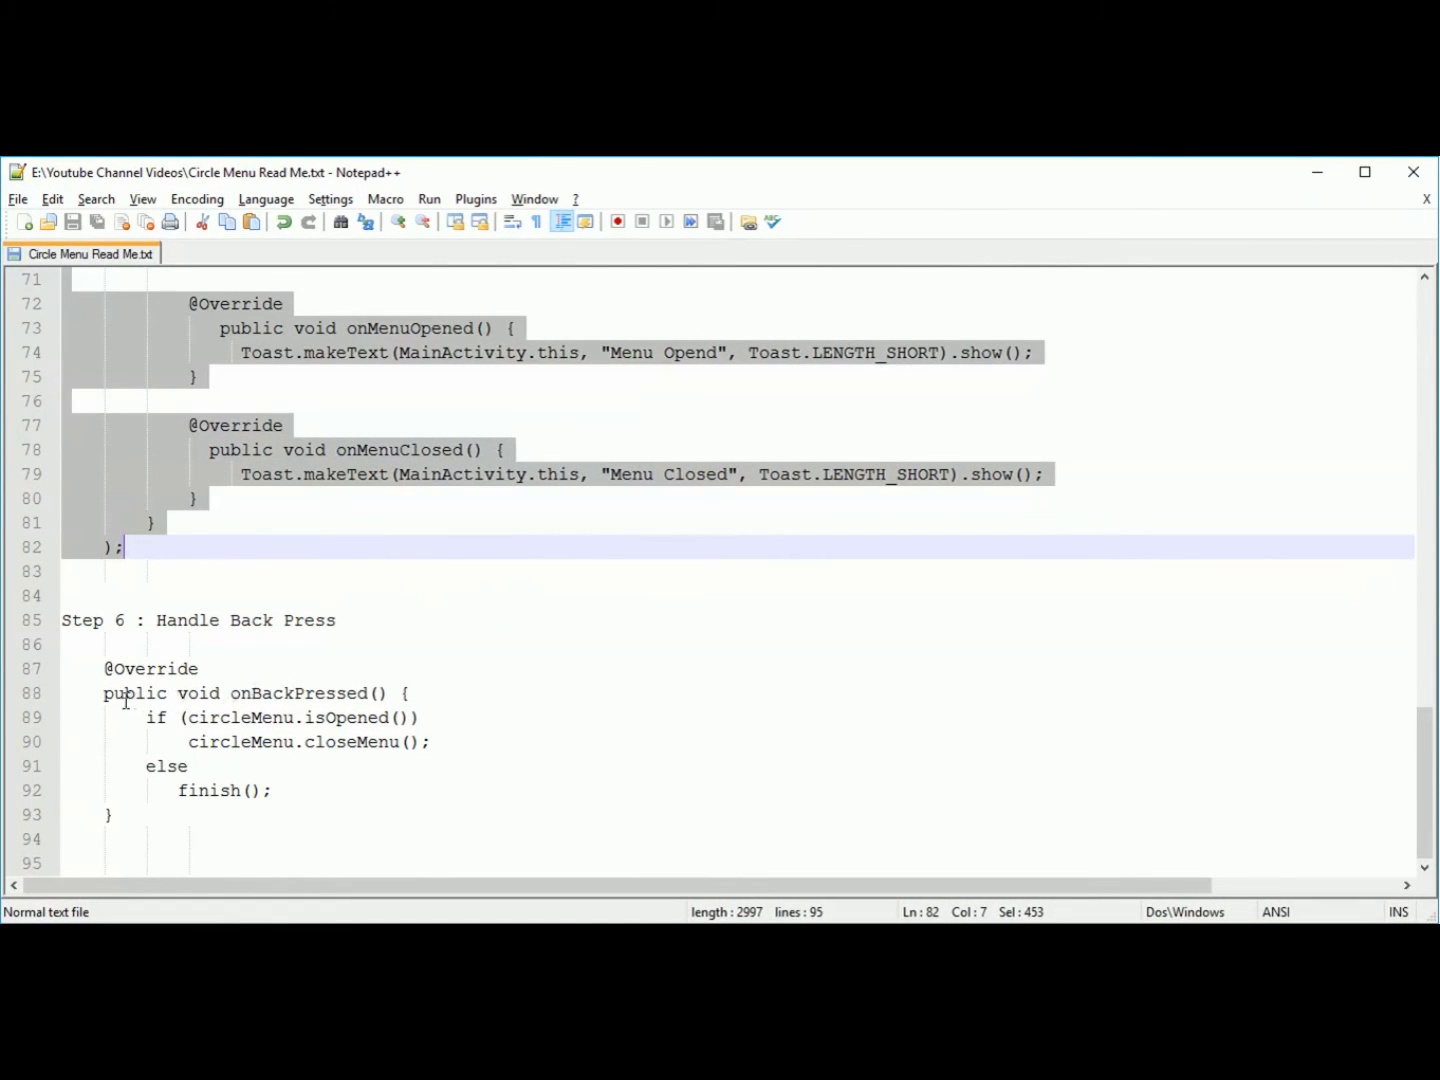
Copy the Step 6 onBackPressed block from the readme and return to MainActivity.
mouse_move(95, 665)
left_mouse_down()
mouse_move(178, 790)
mouse_move(154, 831)
left_mouse_up()
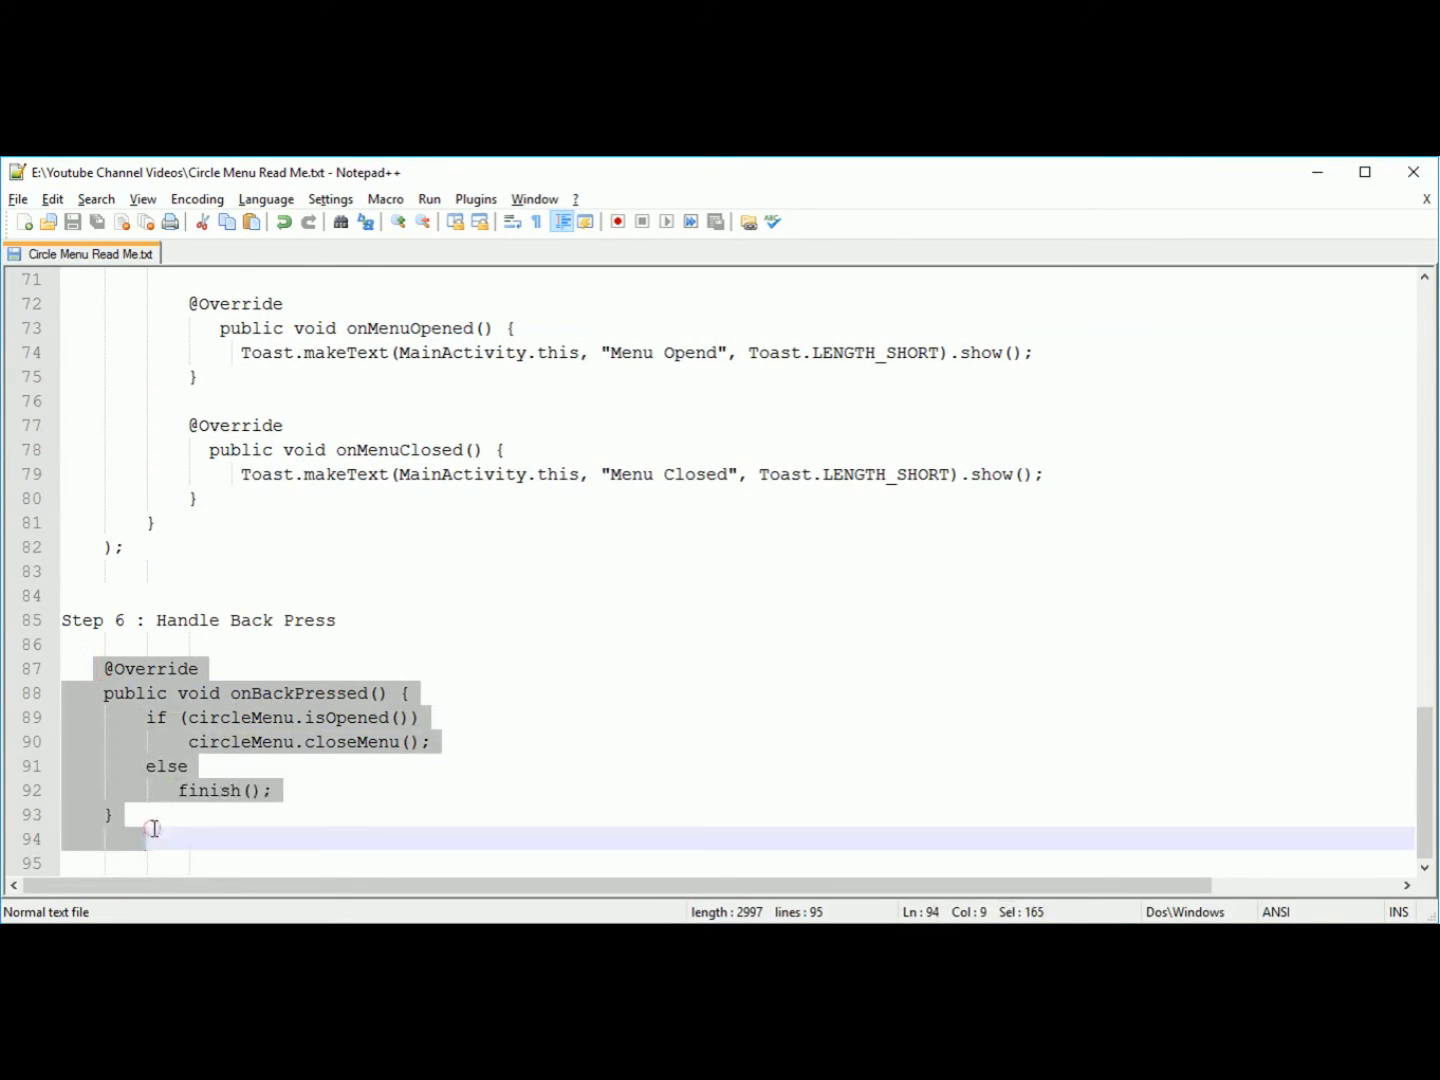
key("ctrl+c")
key("alt+Tab")
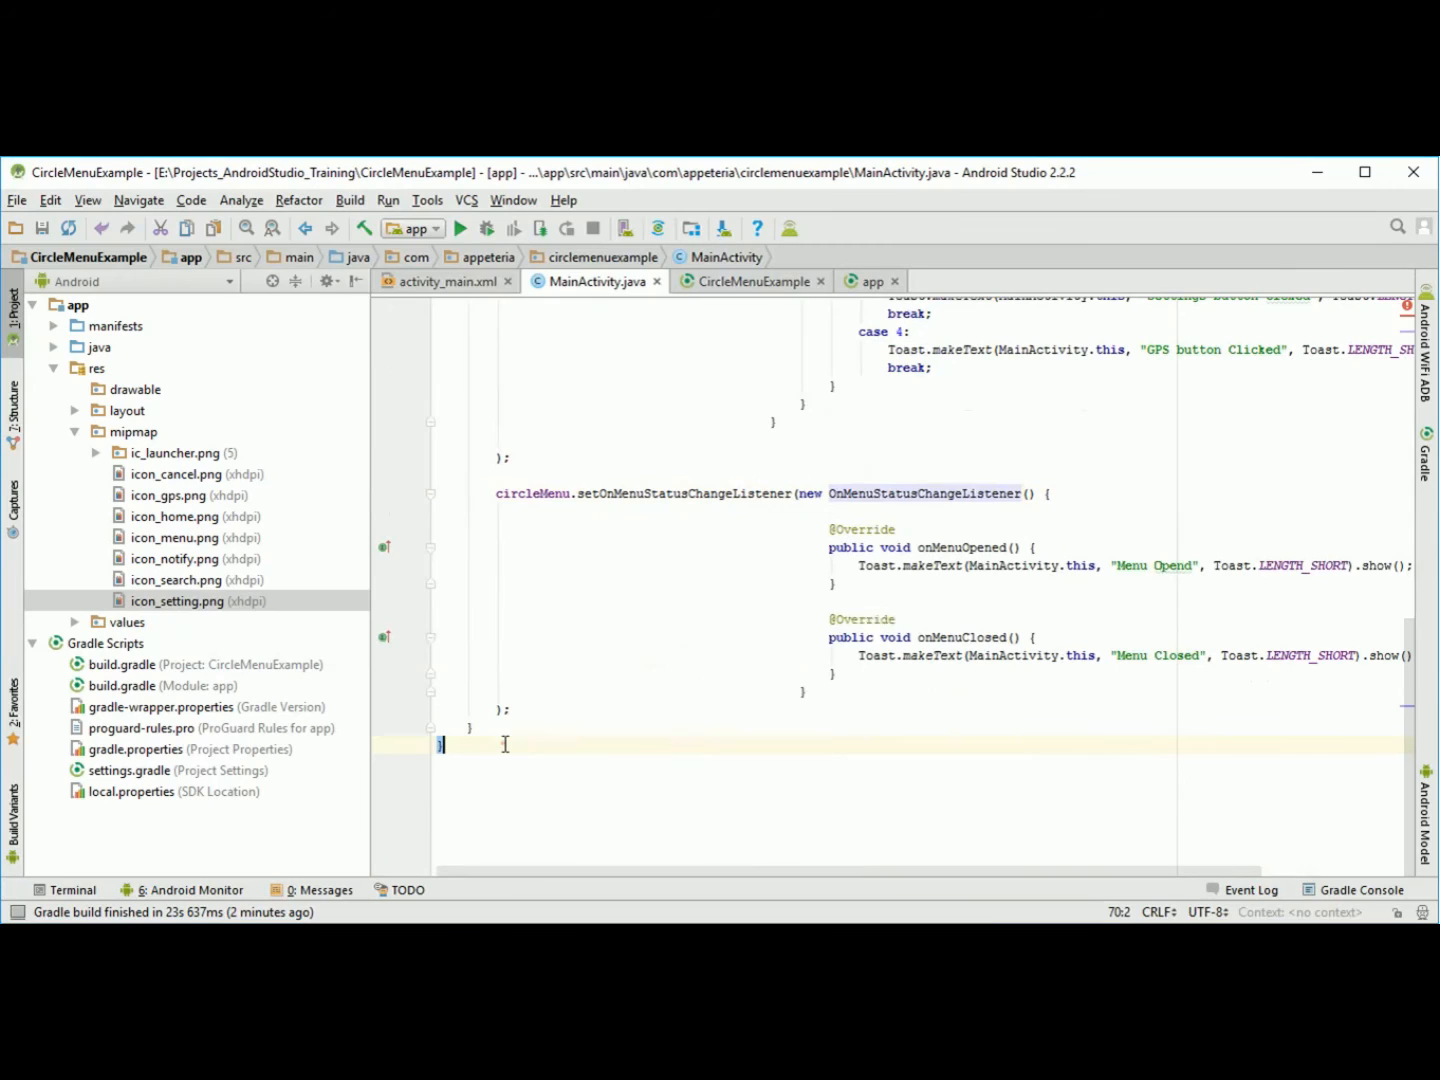
Paste onBackPressed at the class end, closing circleMenu if open else calling finish().
left_click(505, 744)
left_click(505, 779)
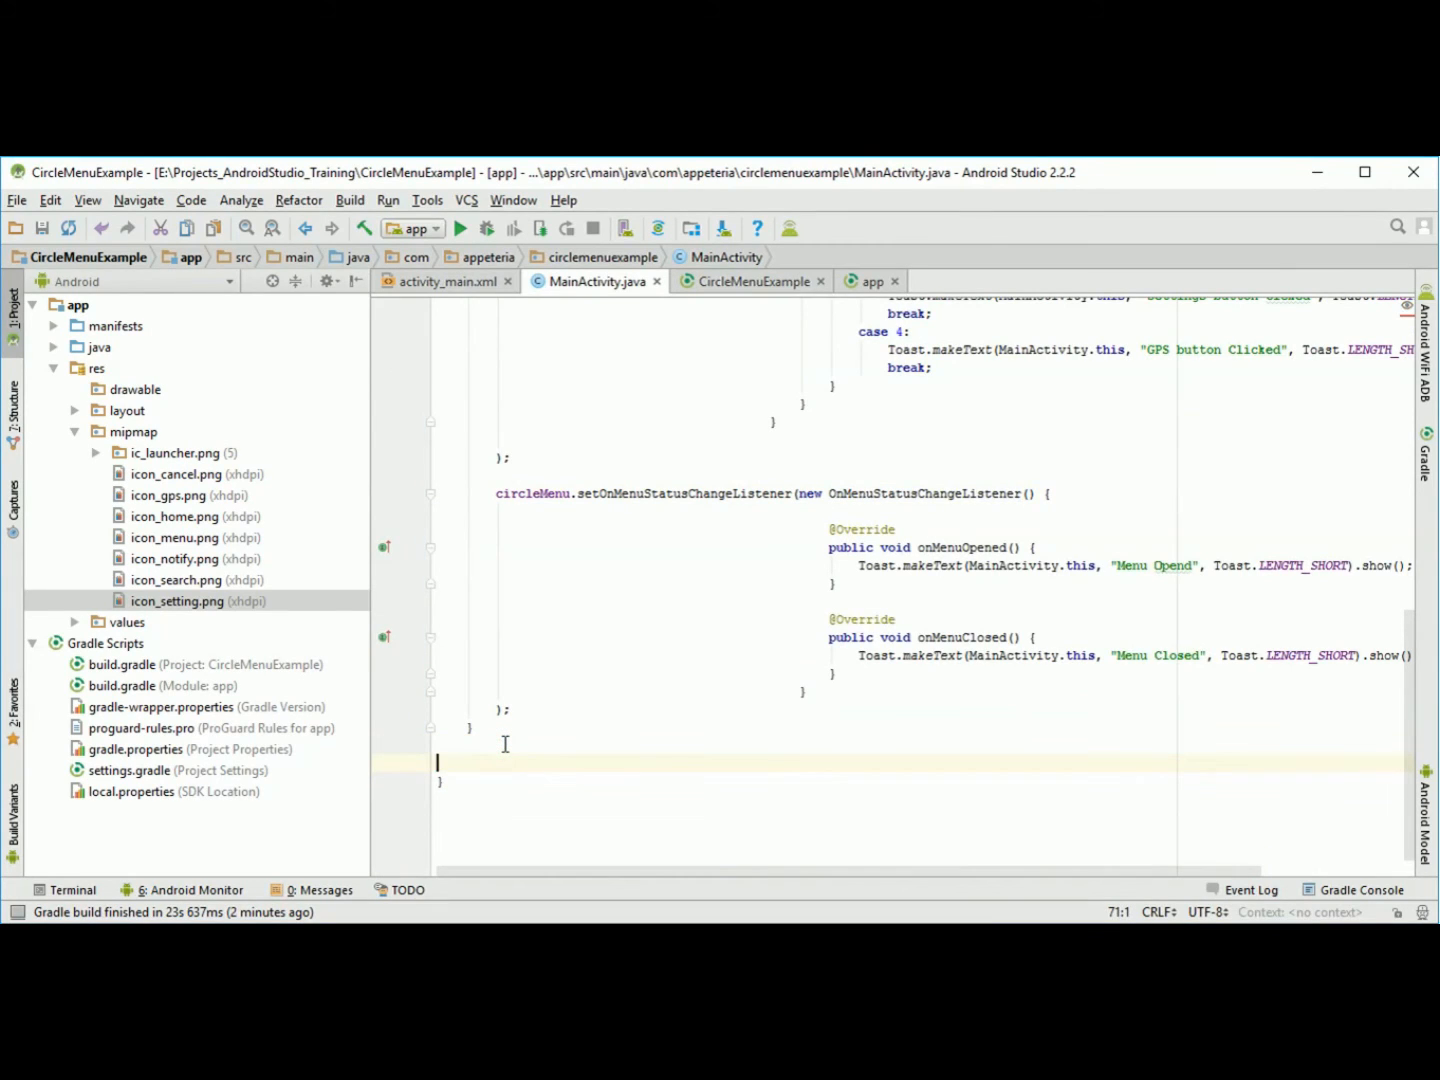
key("ctrl+v")
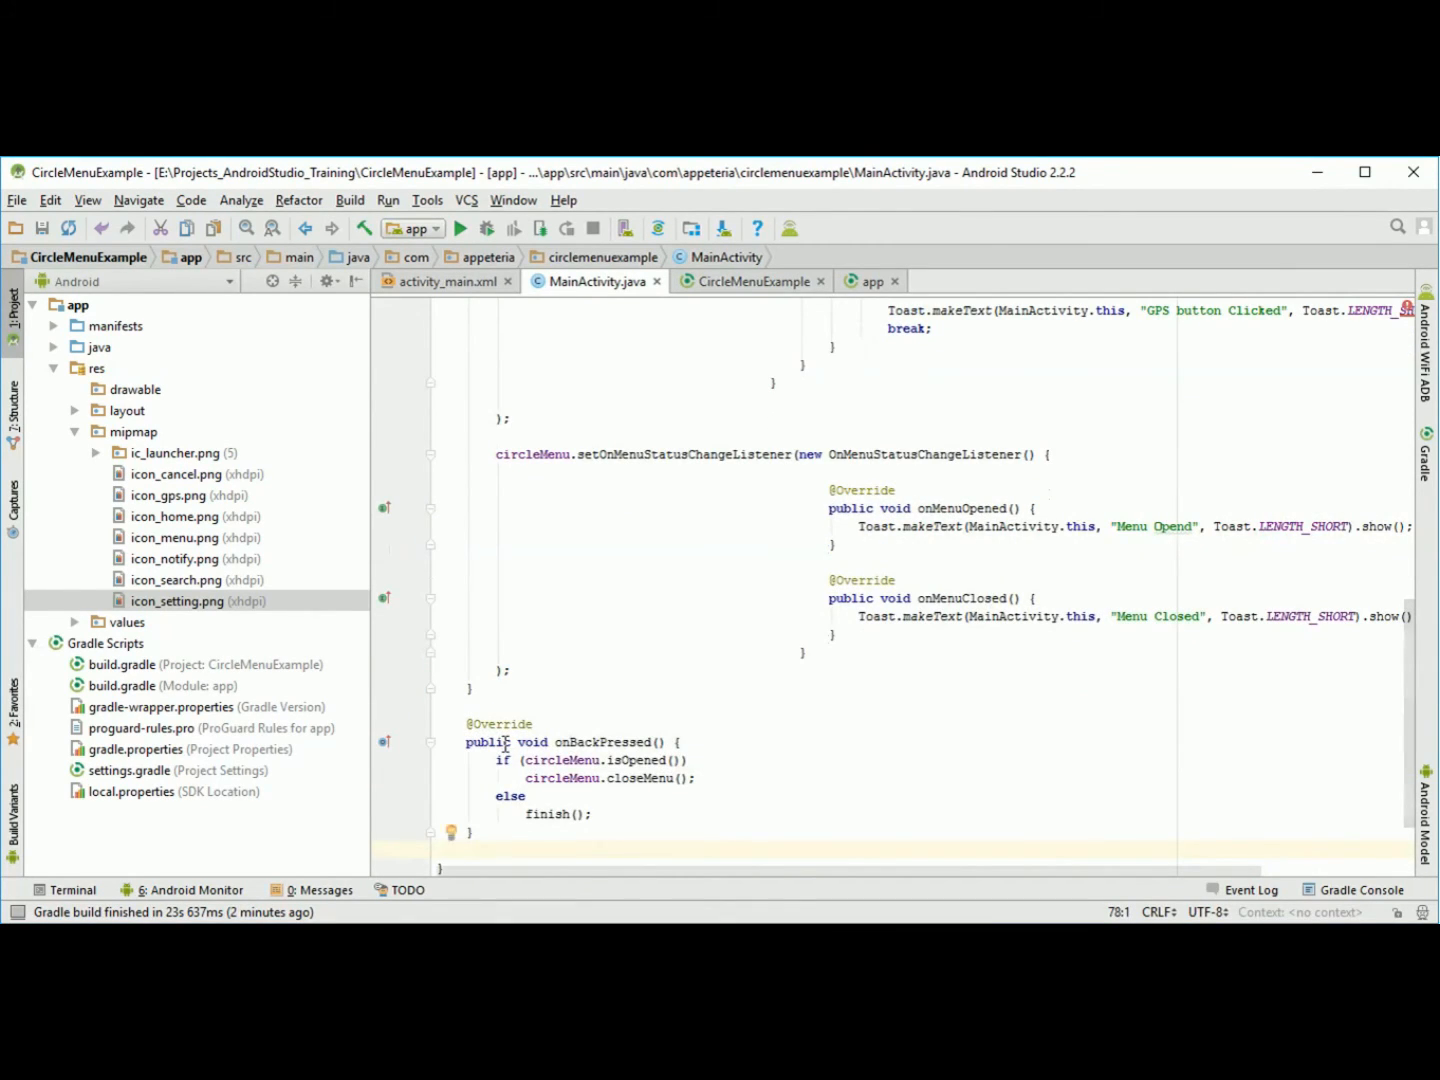
scroll(505, 743, "down", 2)
left_click_drag(495, 651, 591, 707)
left_click(563, 669)
double_click(563, 670)
left_click(505, 706)
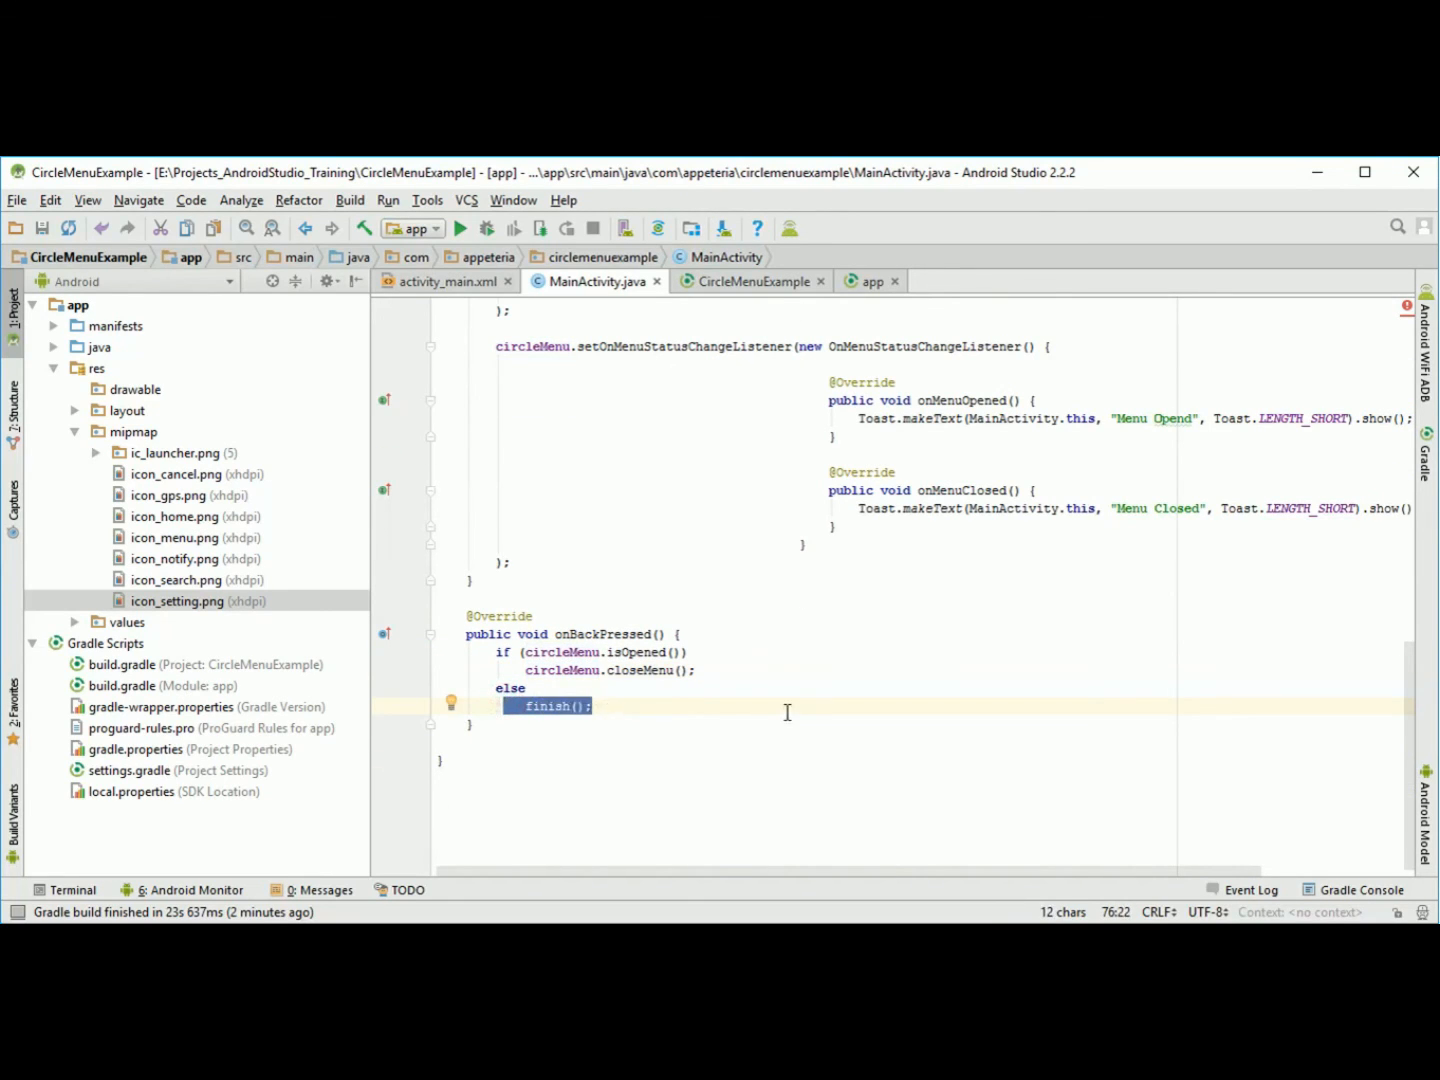
scroll(787, 697, "up", 5)
scroll(794, 694, "up", 5)
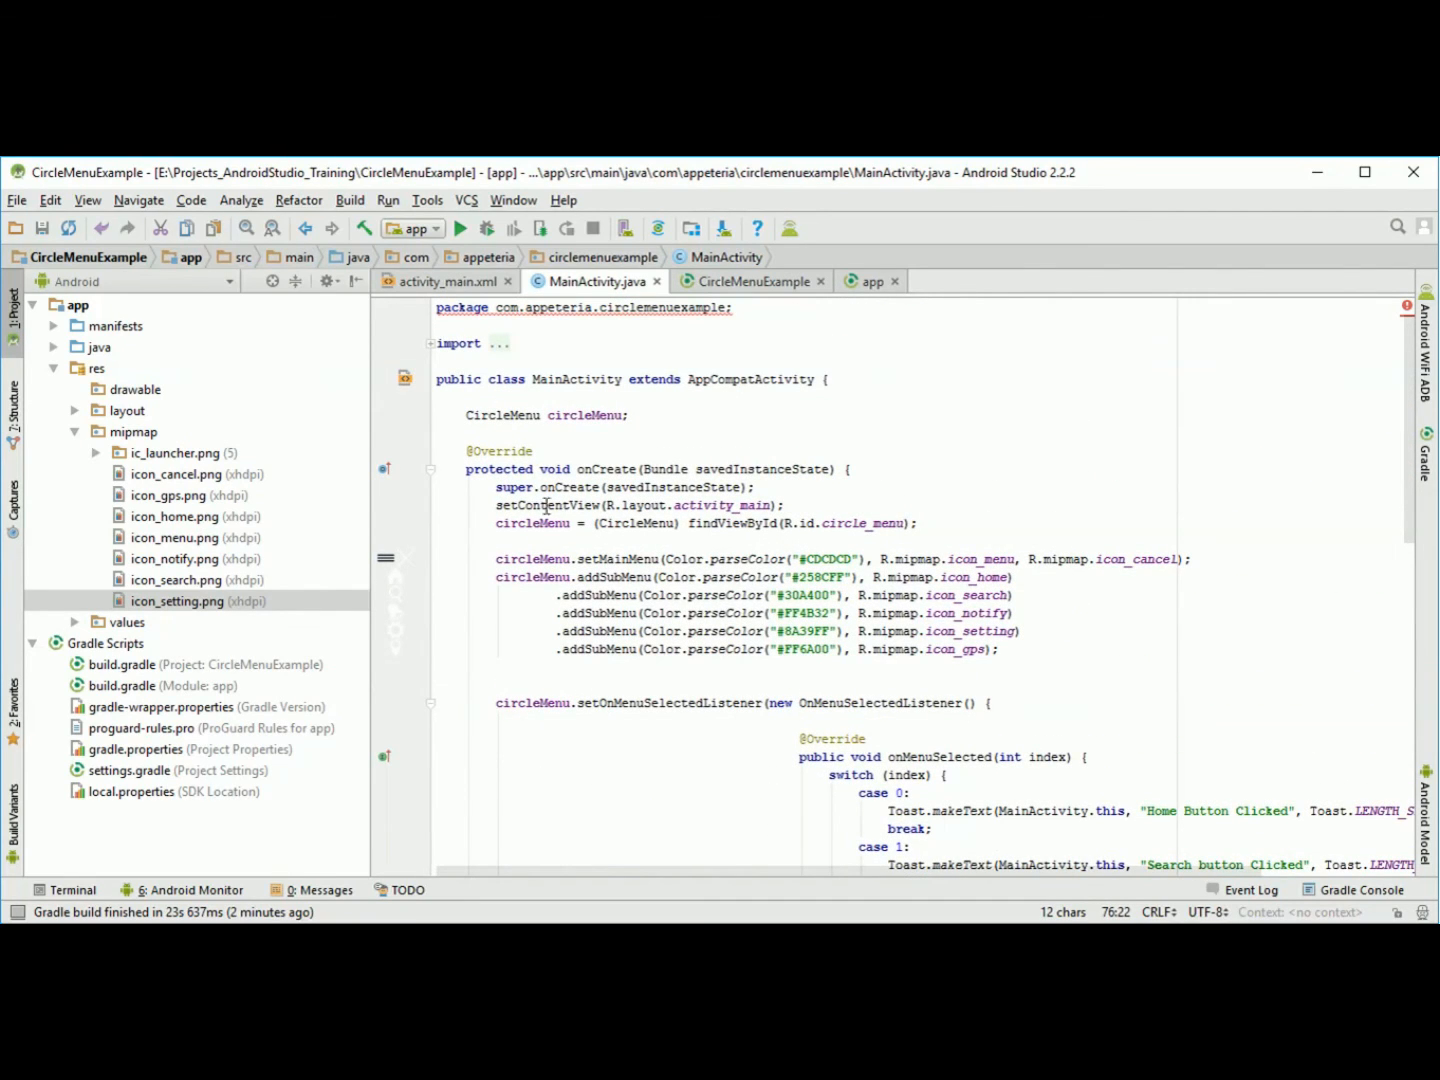
Run the app and confirm the deployment target so Circle Menu Example launches on the phone.
left_click(457, 230)
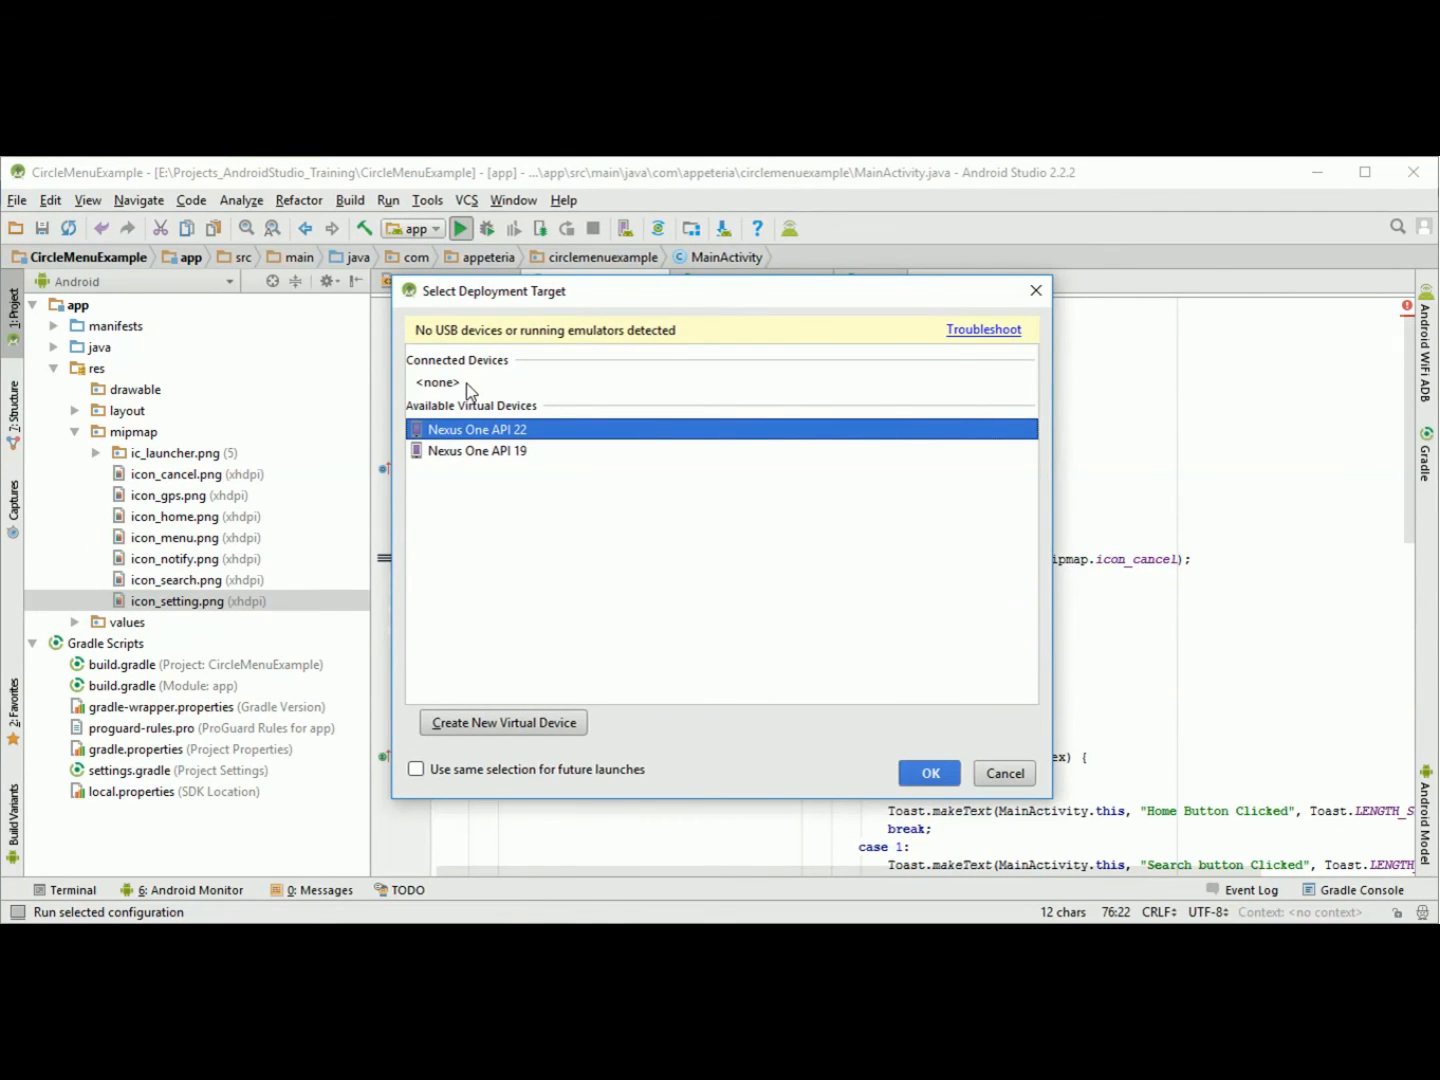
key("Return")
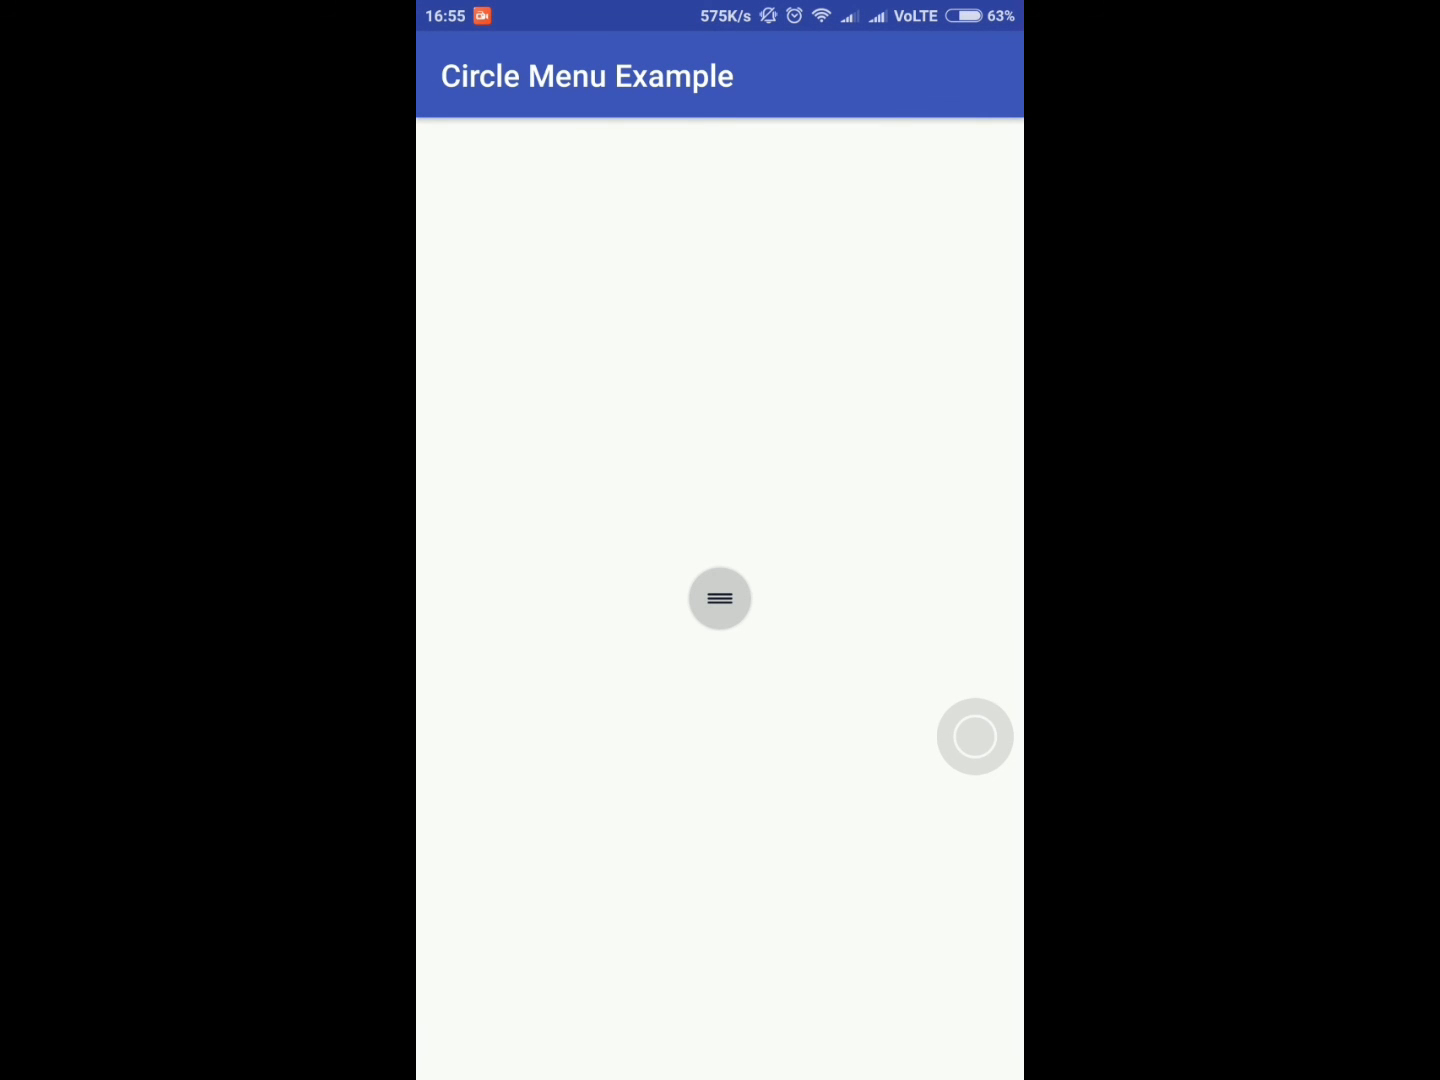
Expand the circle menu and tap Search, Notify, Home and Settings, each showing its click toast.
left_click(719, 598)
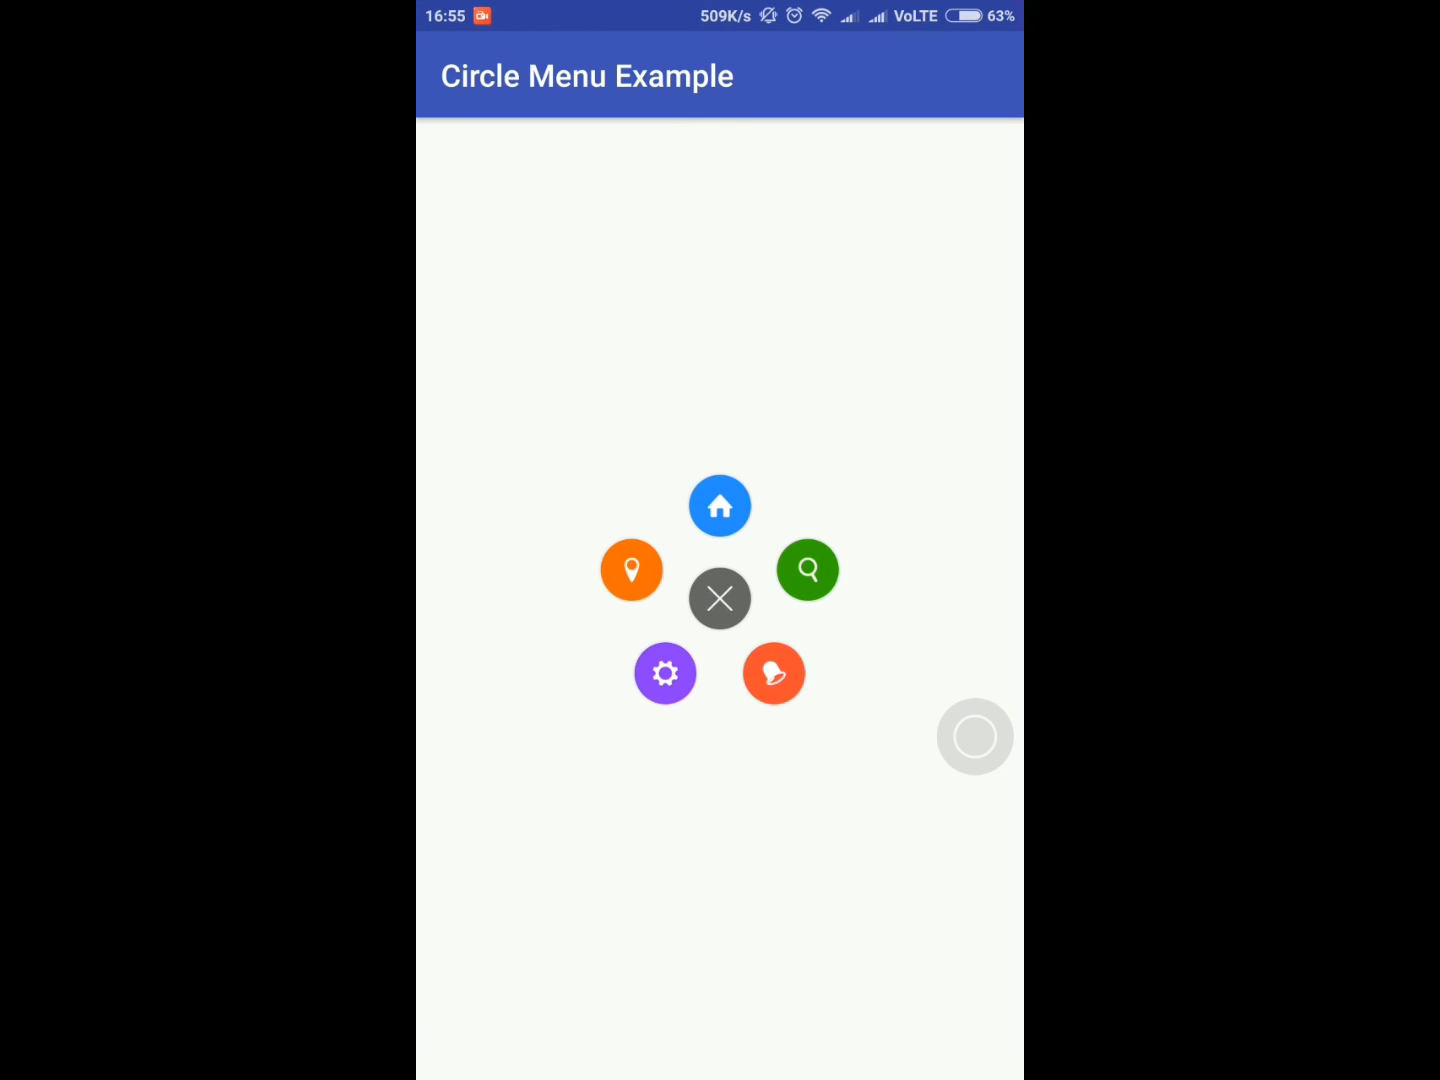
left_click(808, 570)
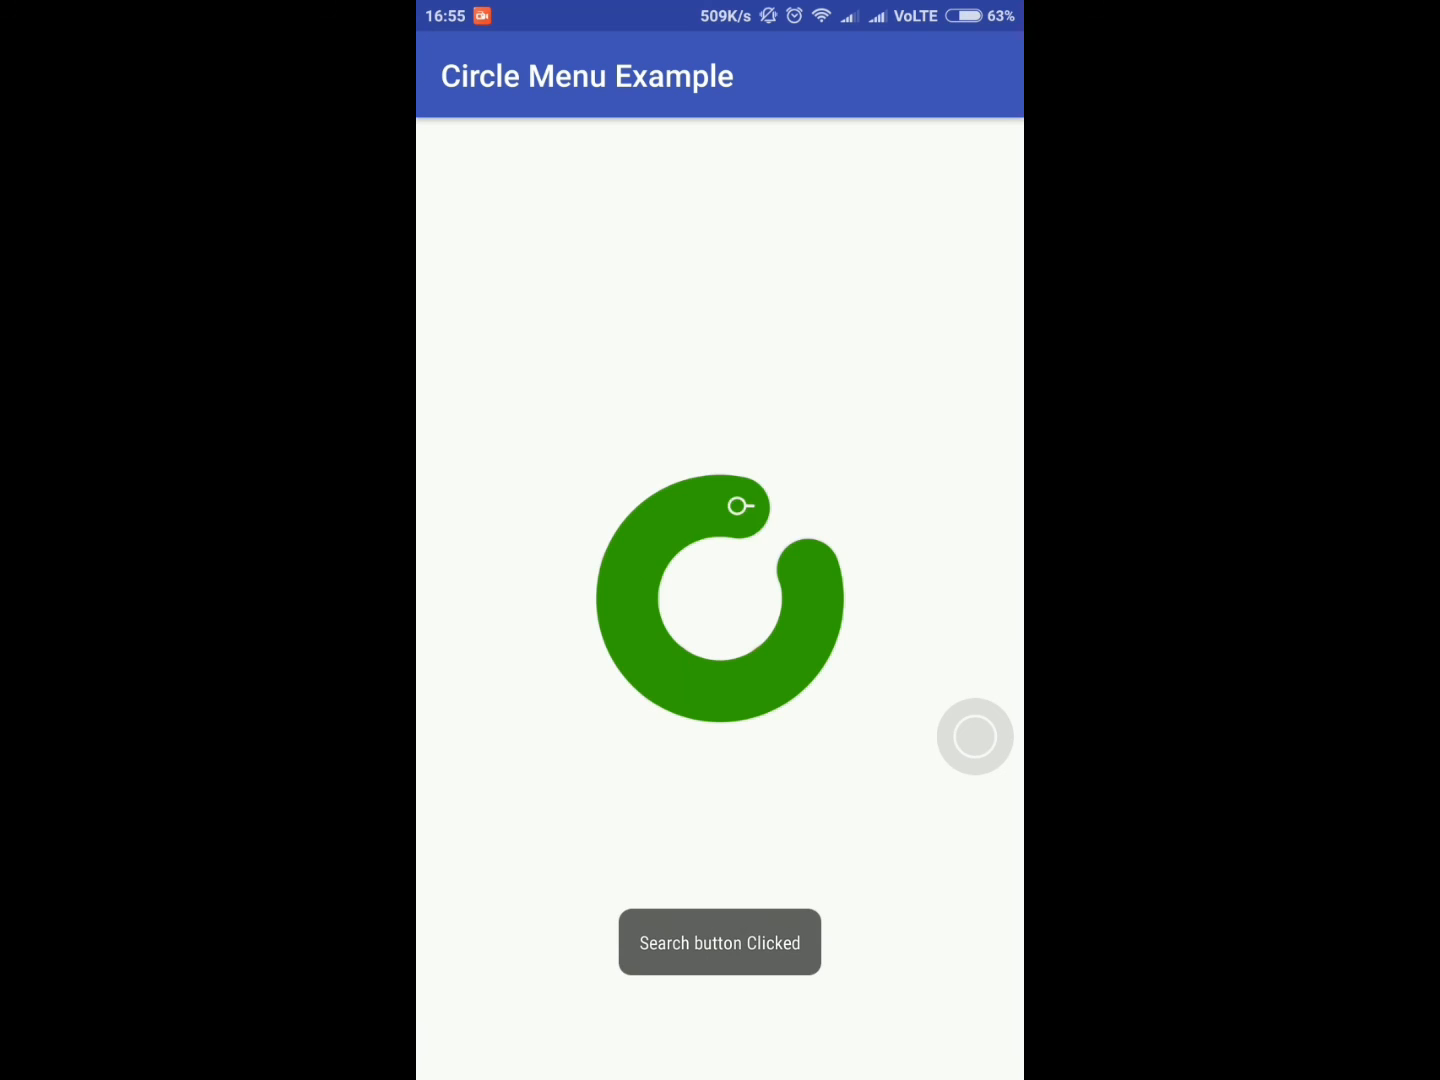
left_click(719, 598)
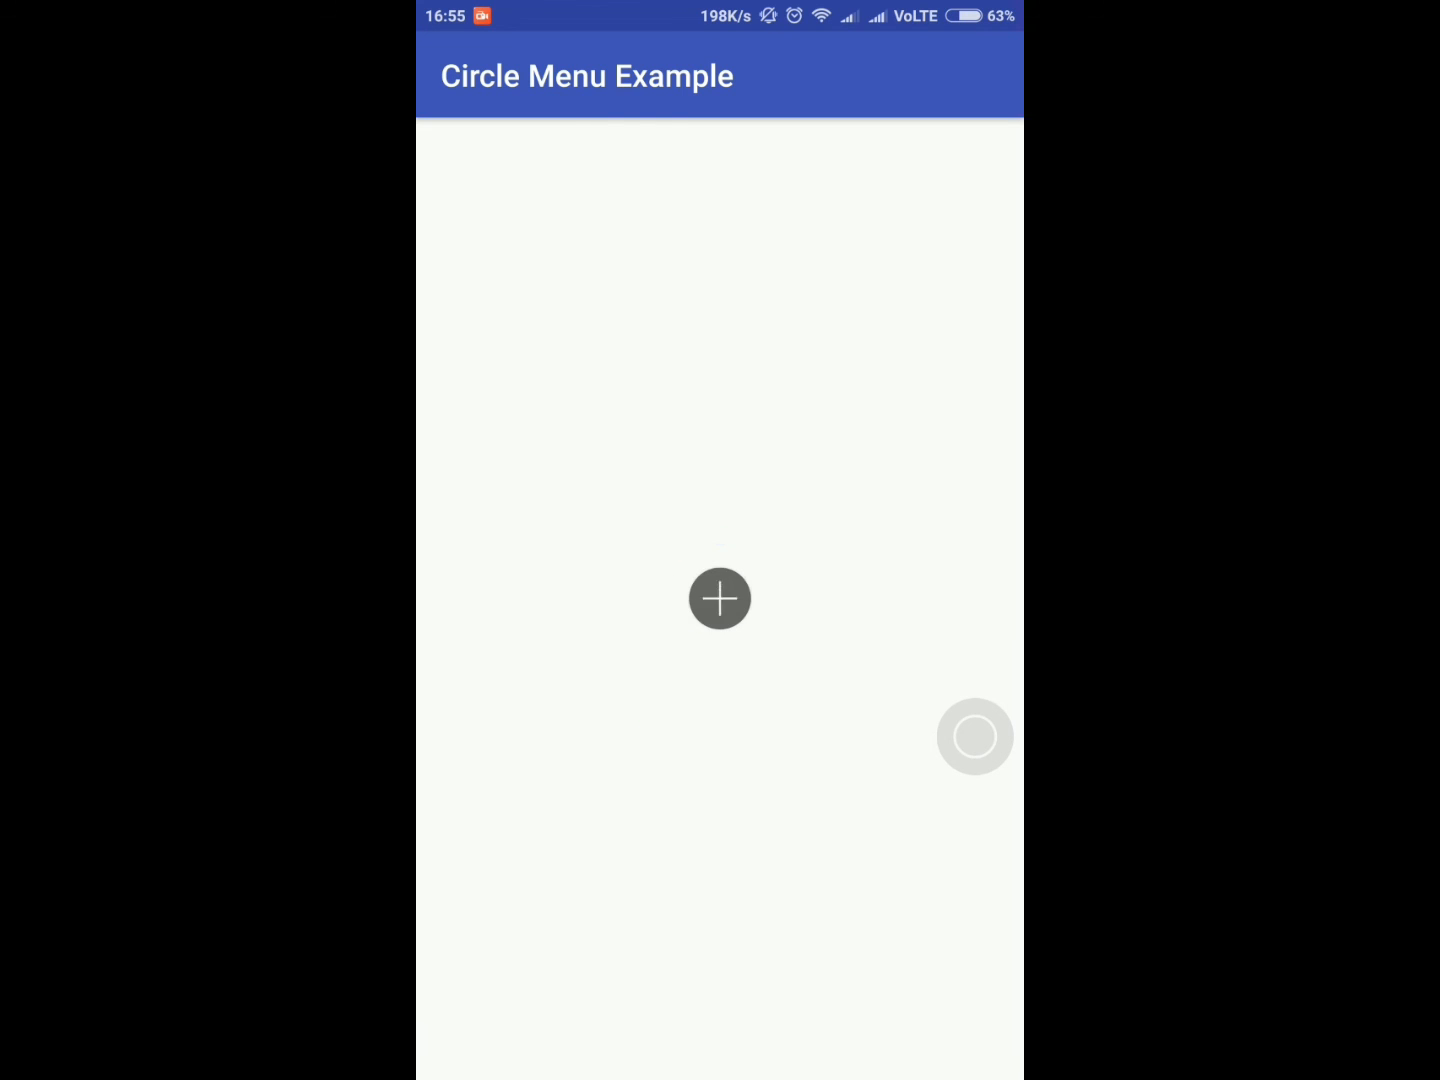
left_click(774, 673)
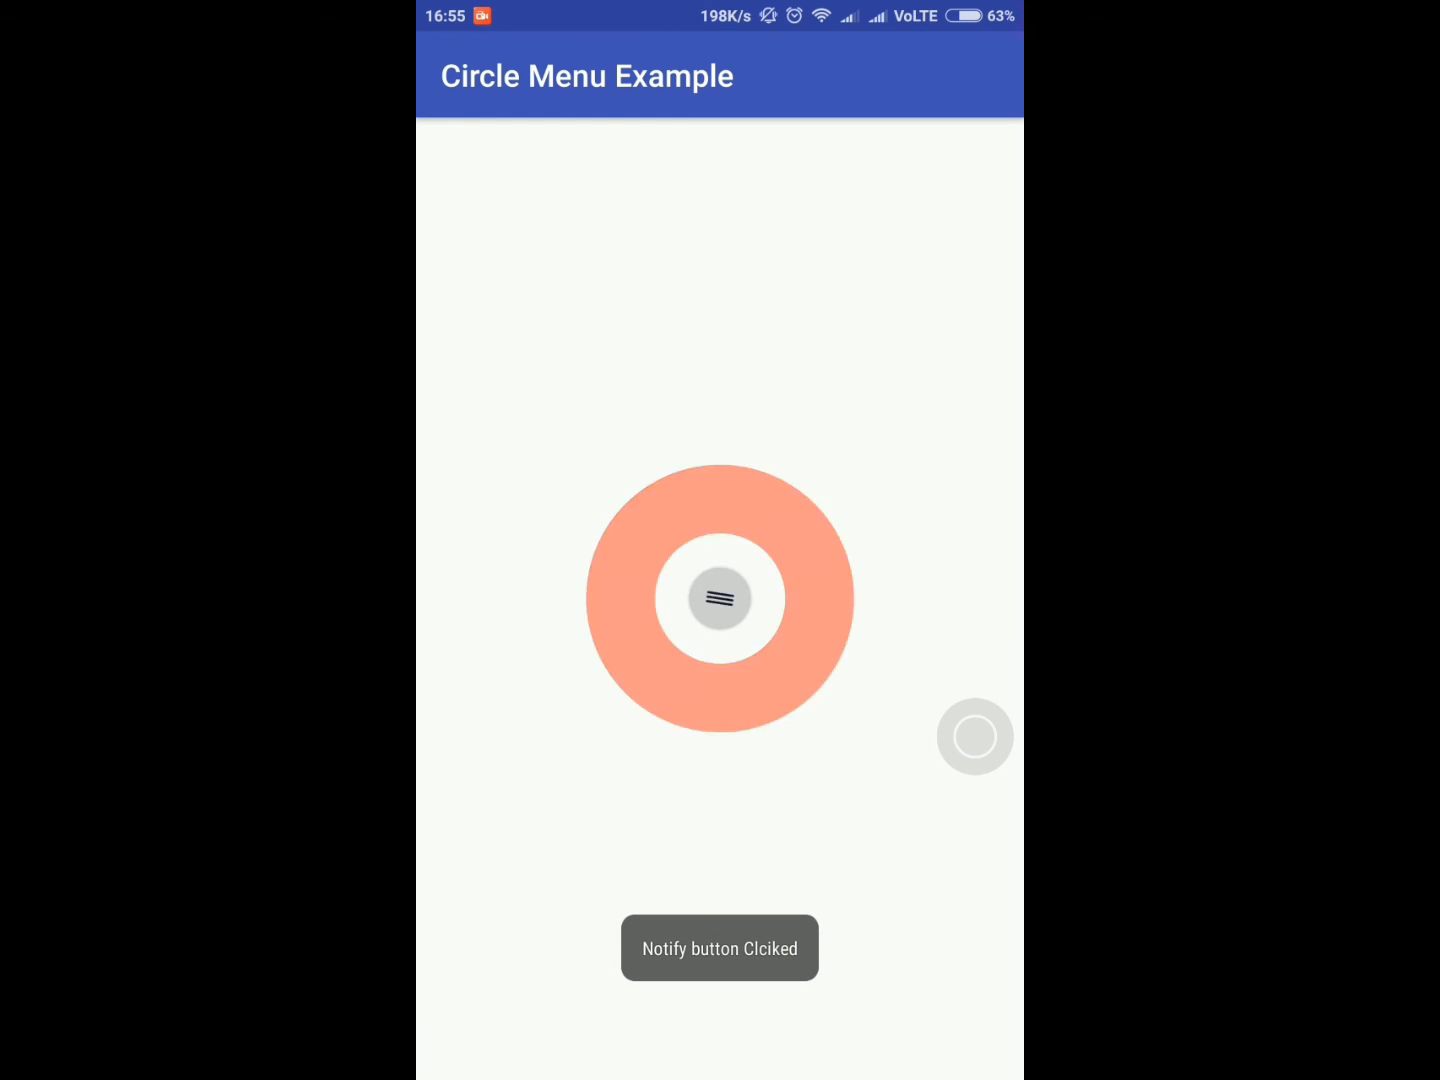
left_click(719, 597)
left_click(719, 499)
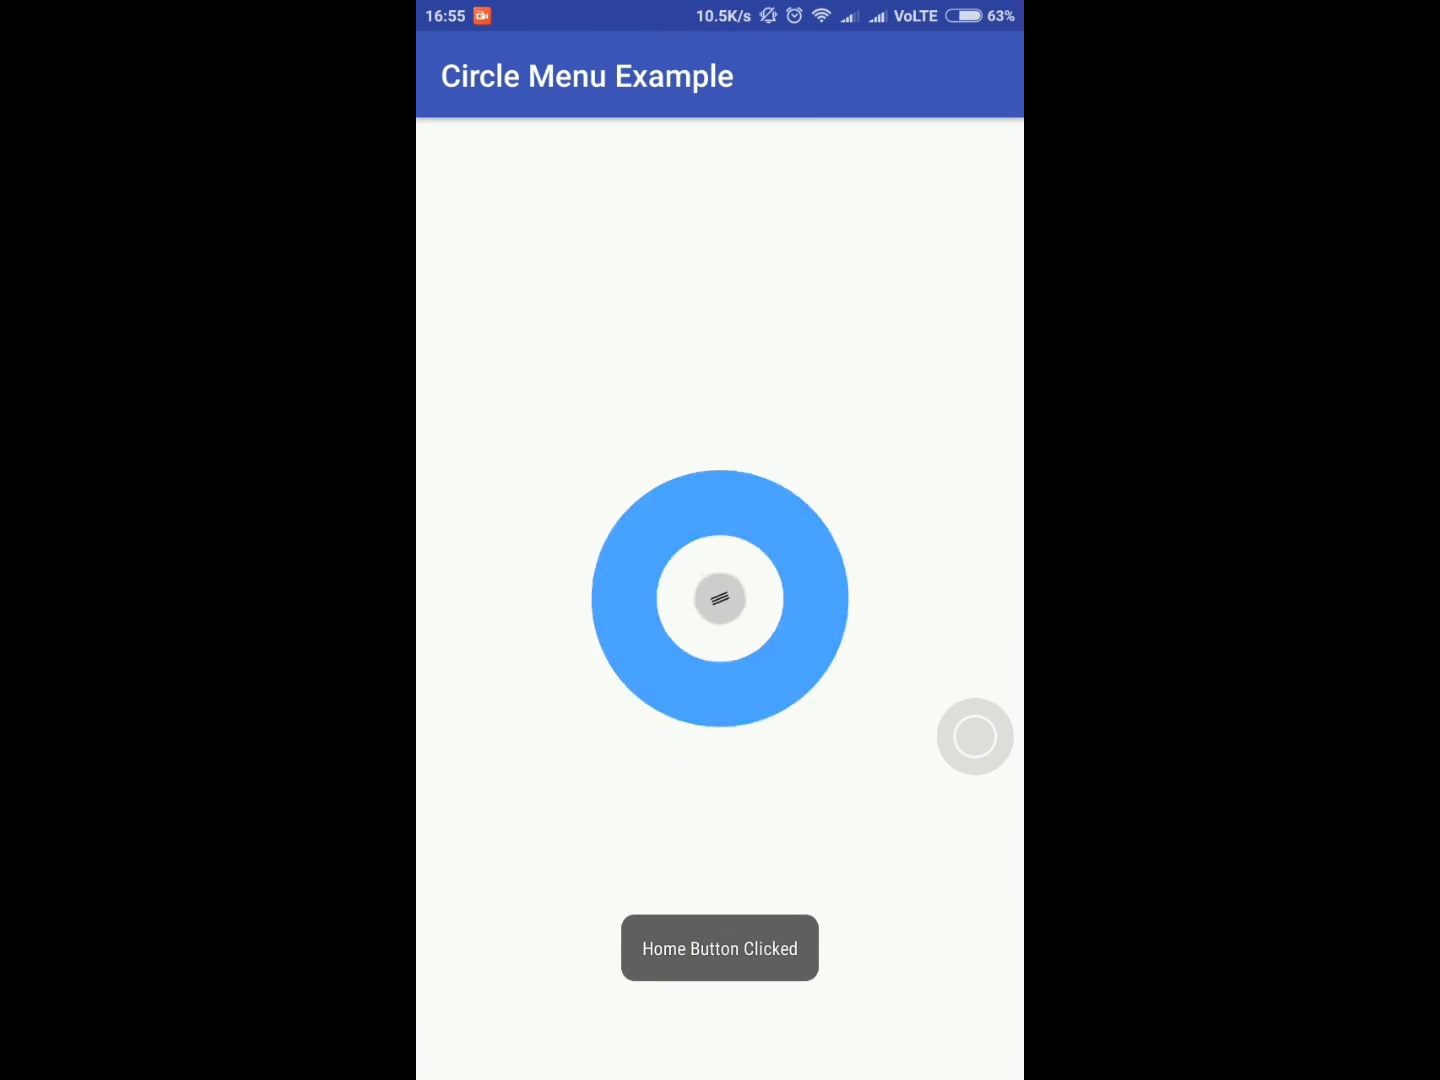
left_click(719, 597)
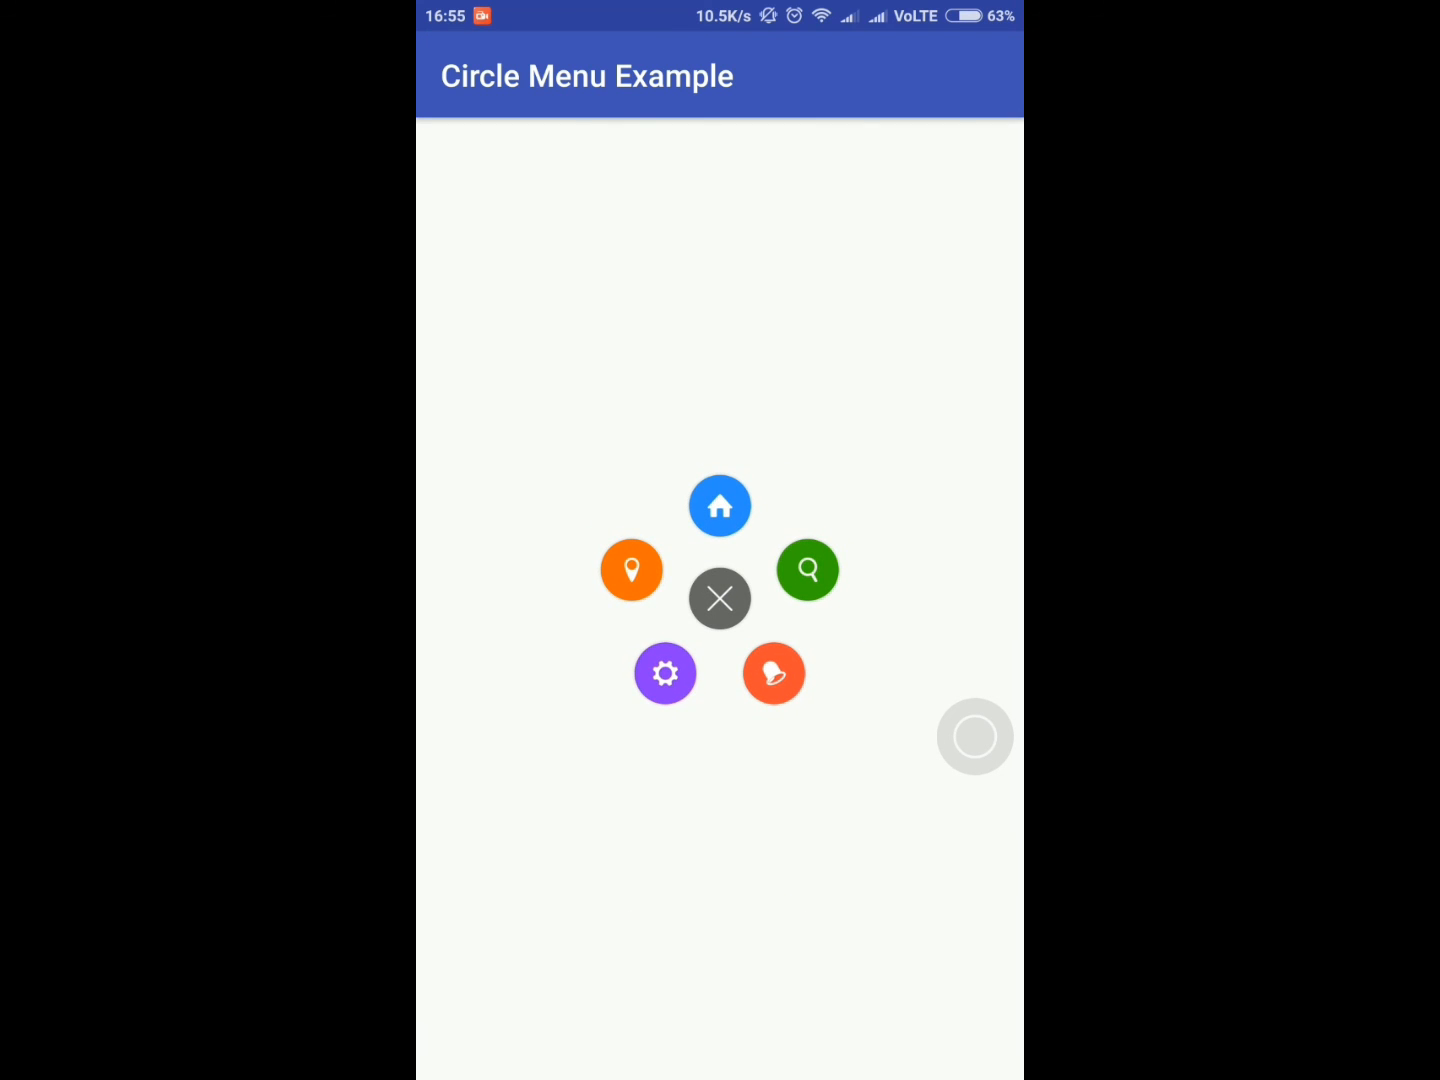
left_click(665, 673)
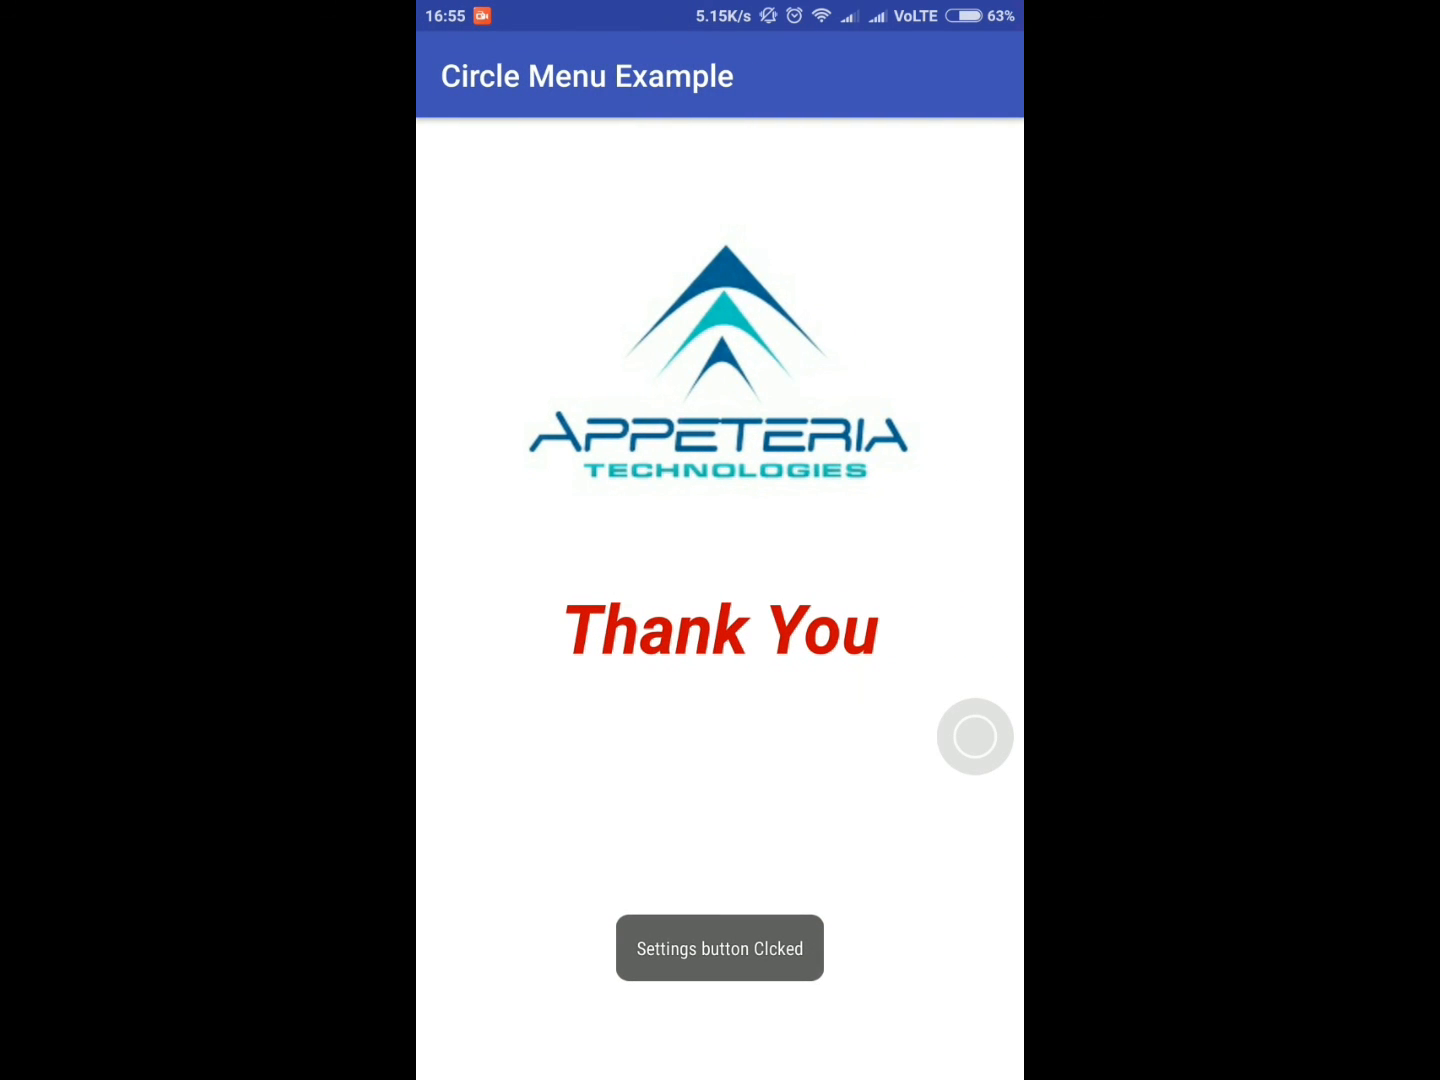